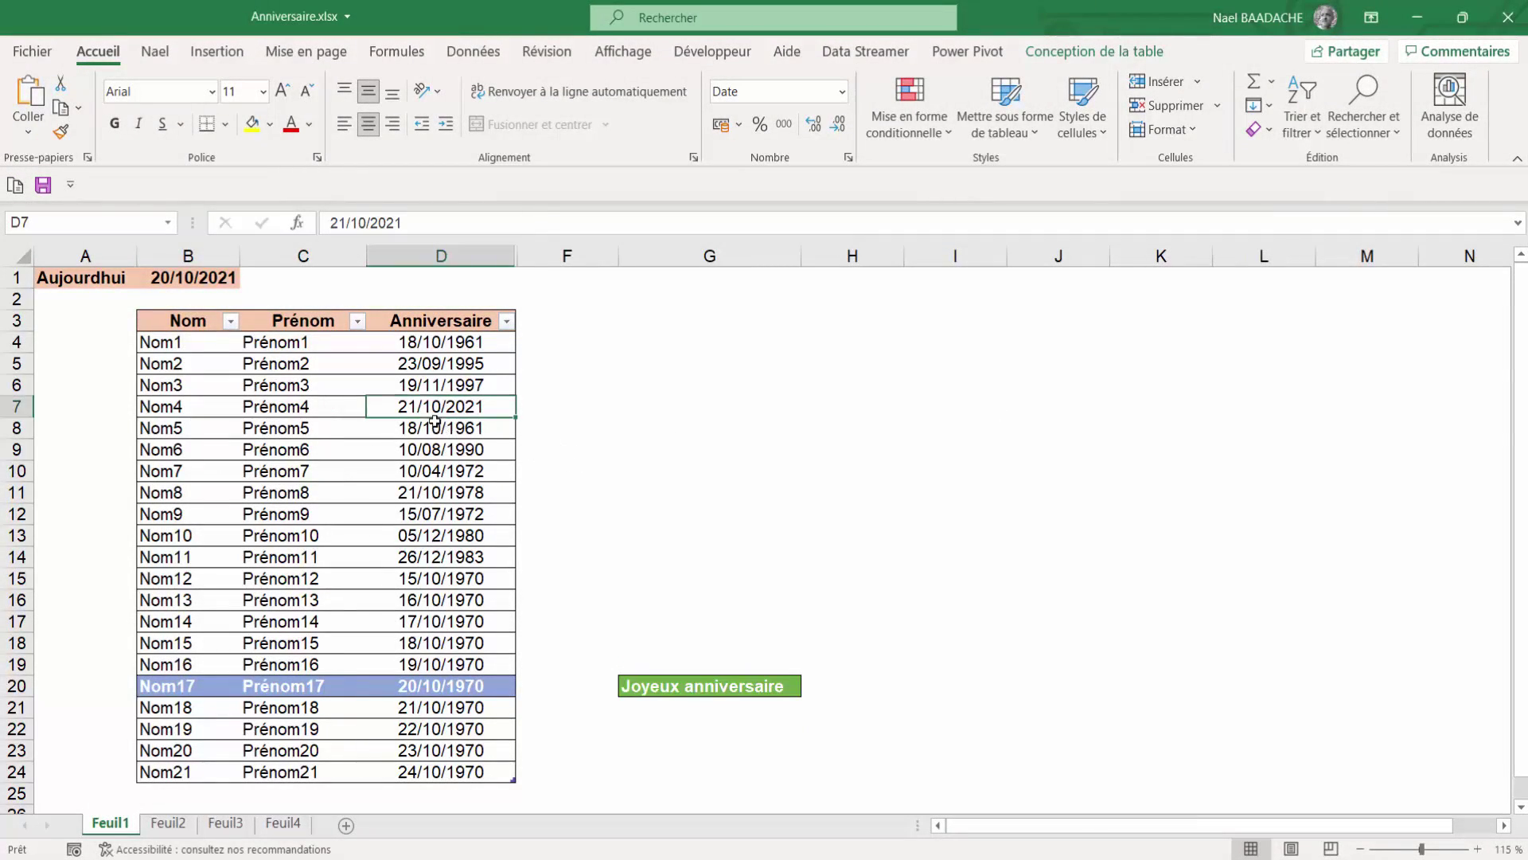
Step: Change the day of the Nom4 birthday in D7 to match today's date in B1, and check the row and its greeting
left_click(173, 276)
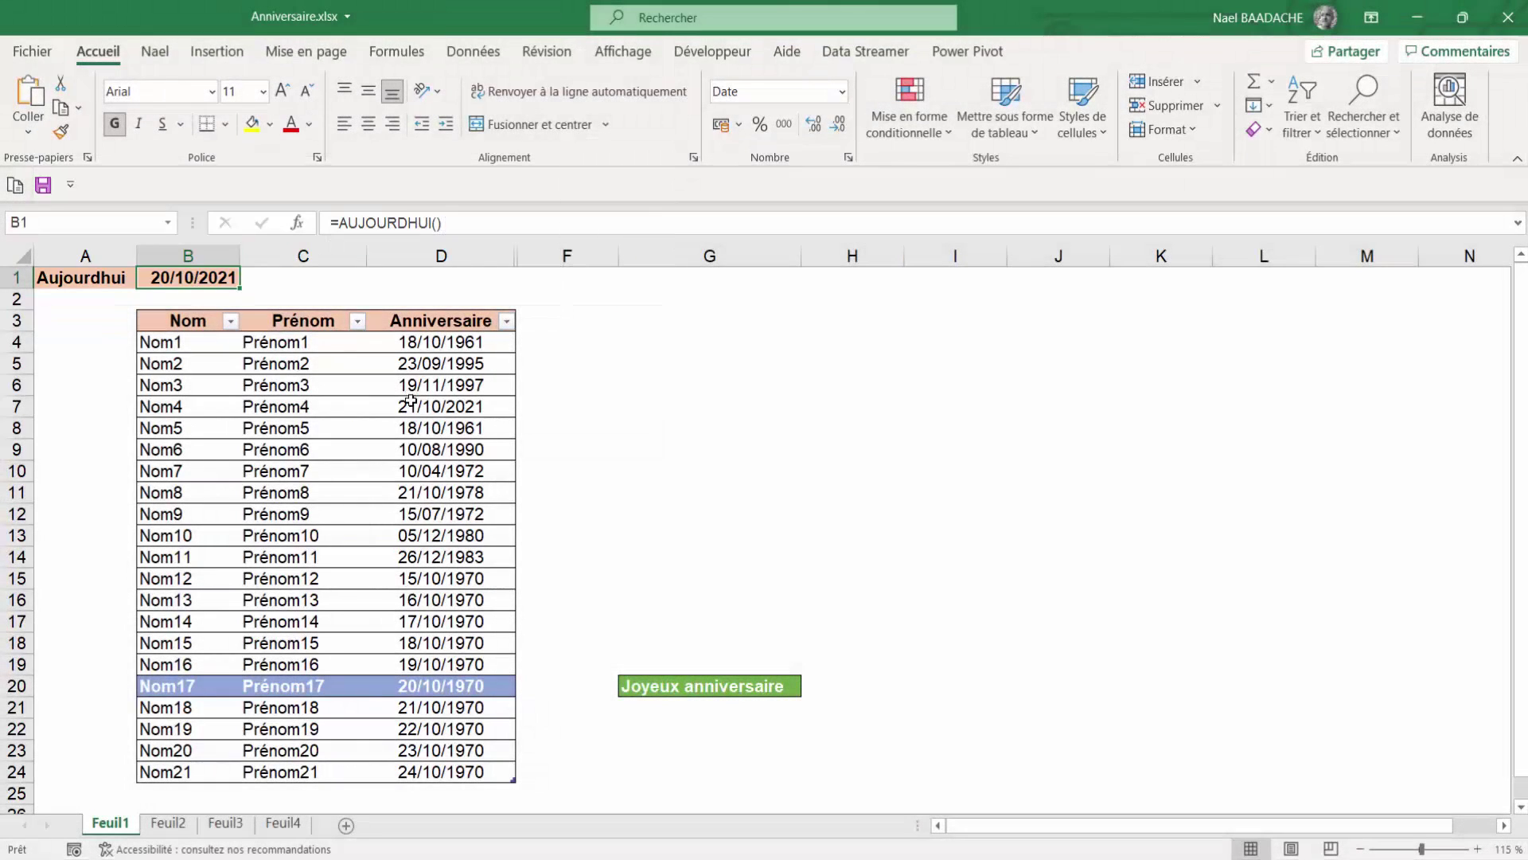
left_click(411, 401)
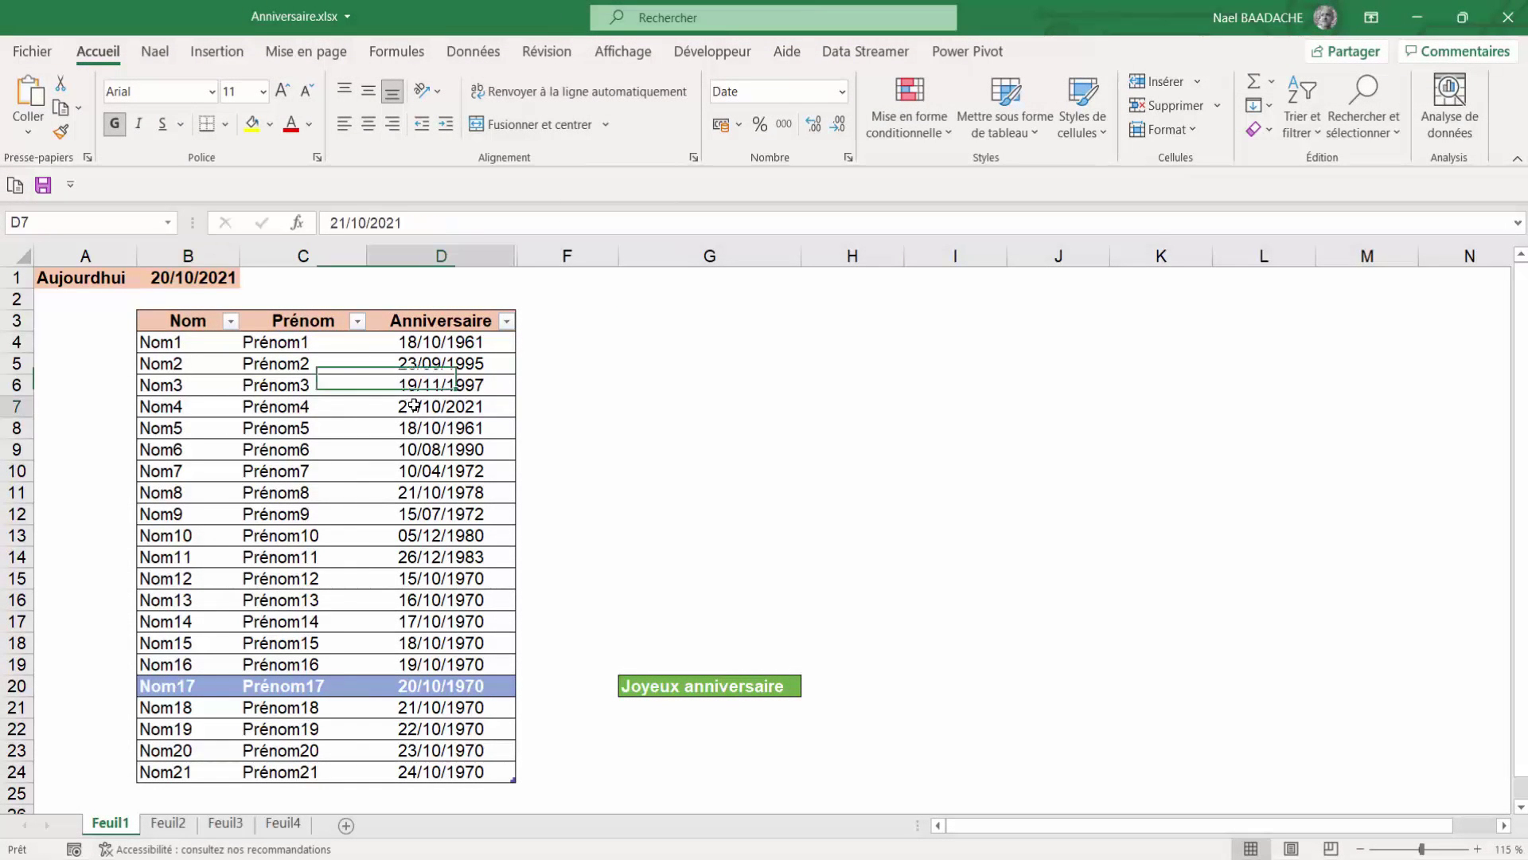
left_click(343, 227)
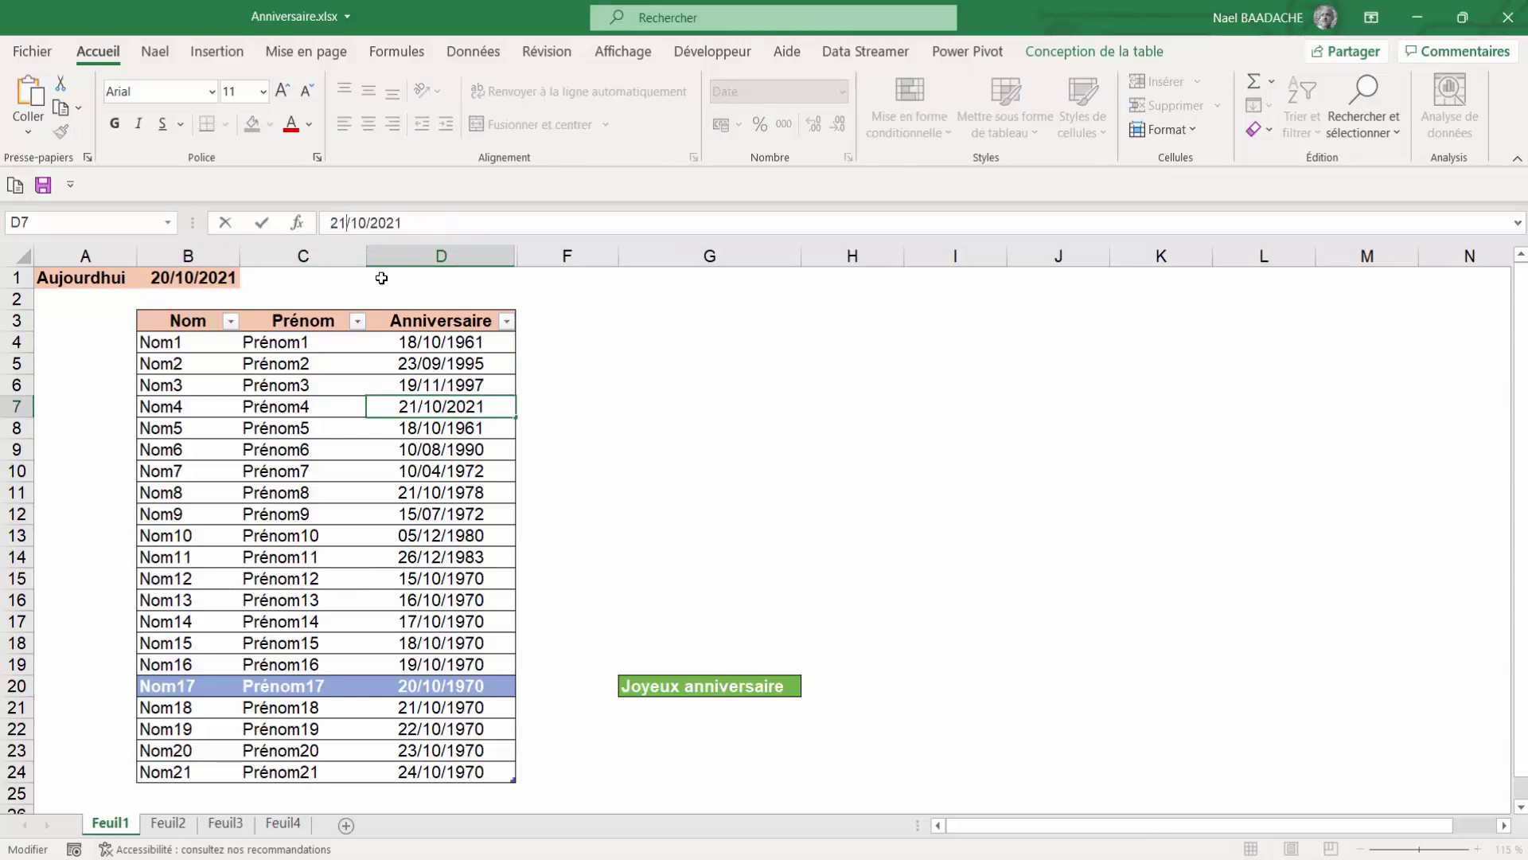
key("BackSpace")
type("0")
key("Return")
left_click(199, 407)
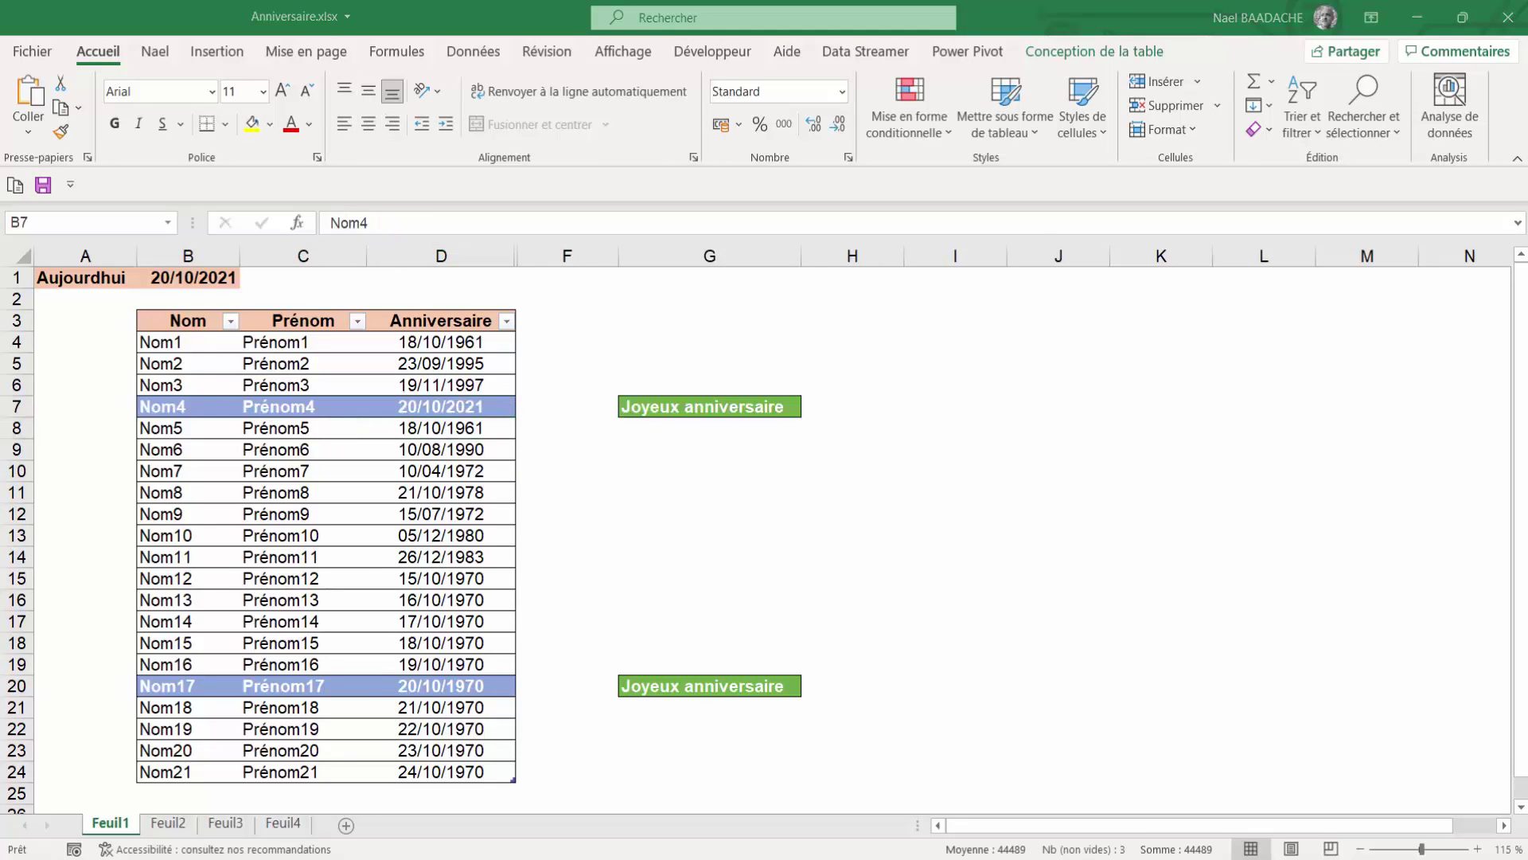
left_click(474, 408)
left_click(187, 406)
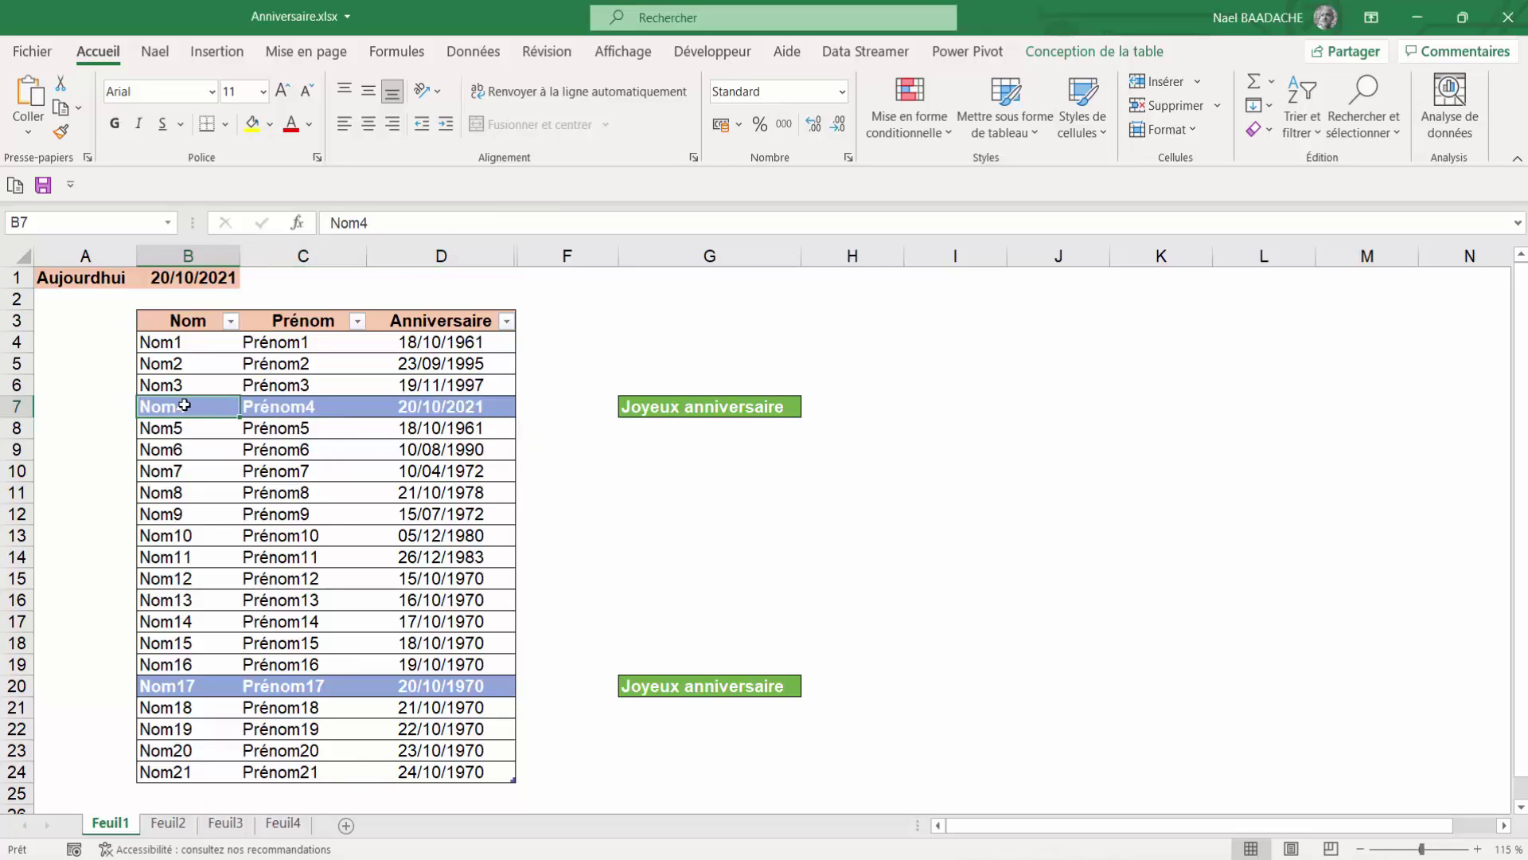
left_click_drag(184, 405, 434, 405)
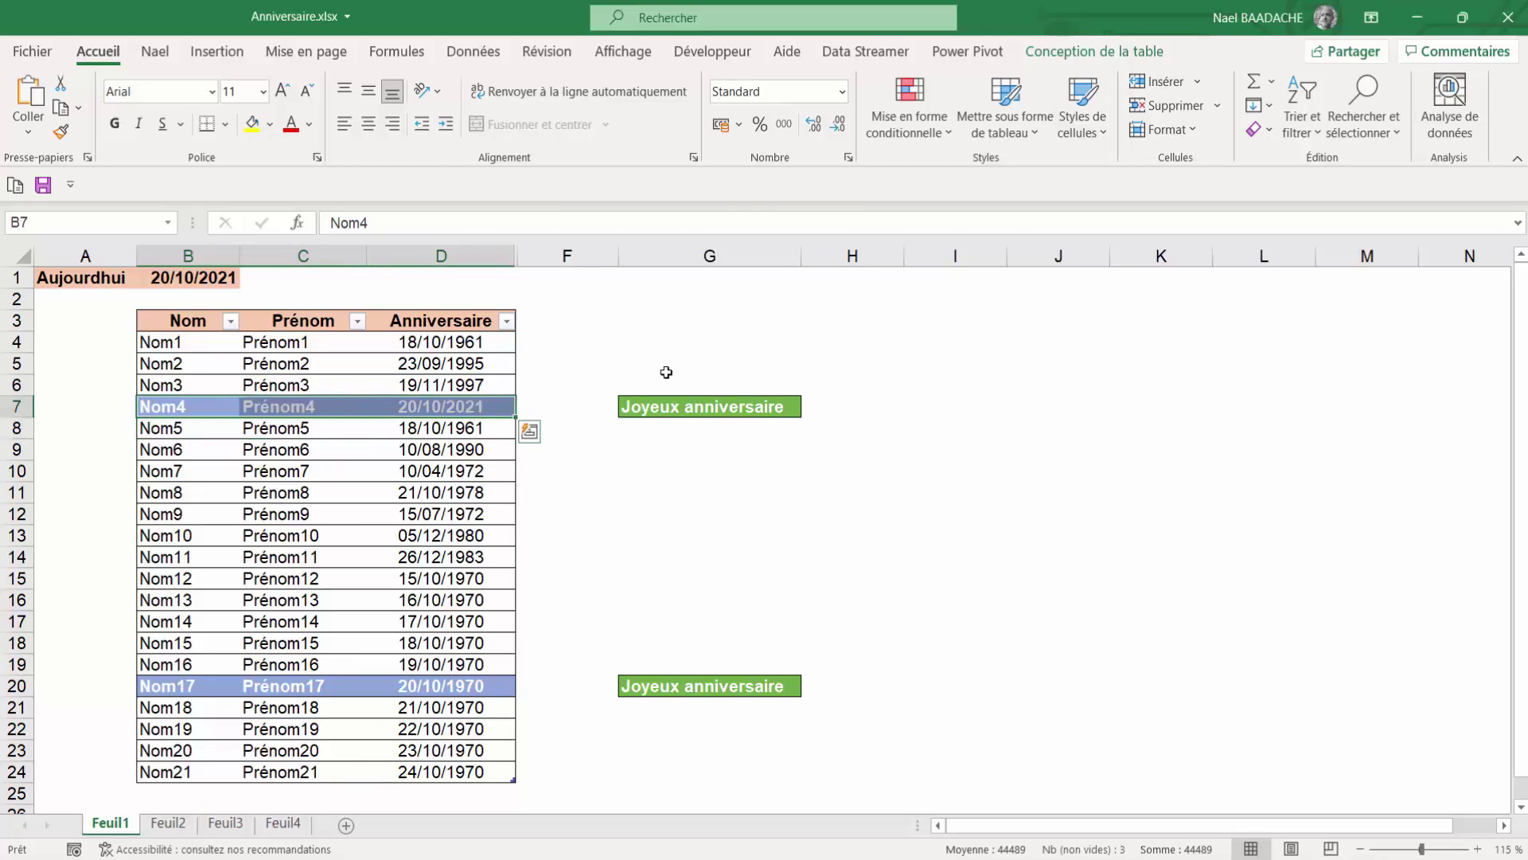
left_click(682, 410)
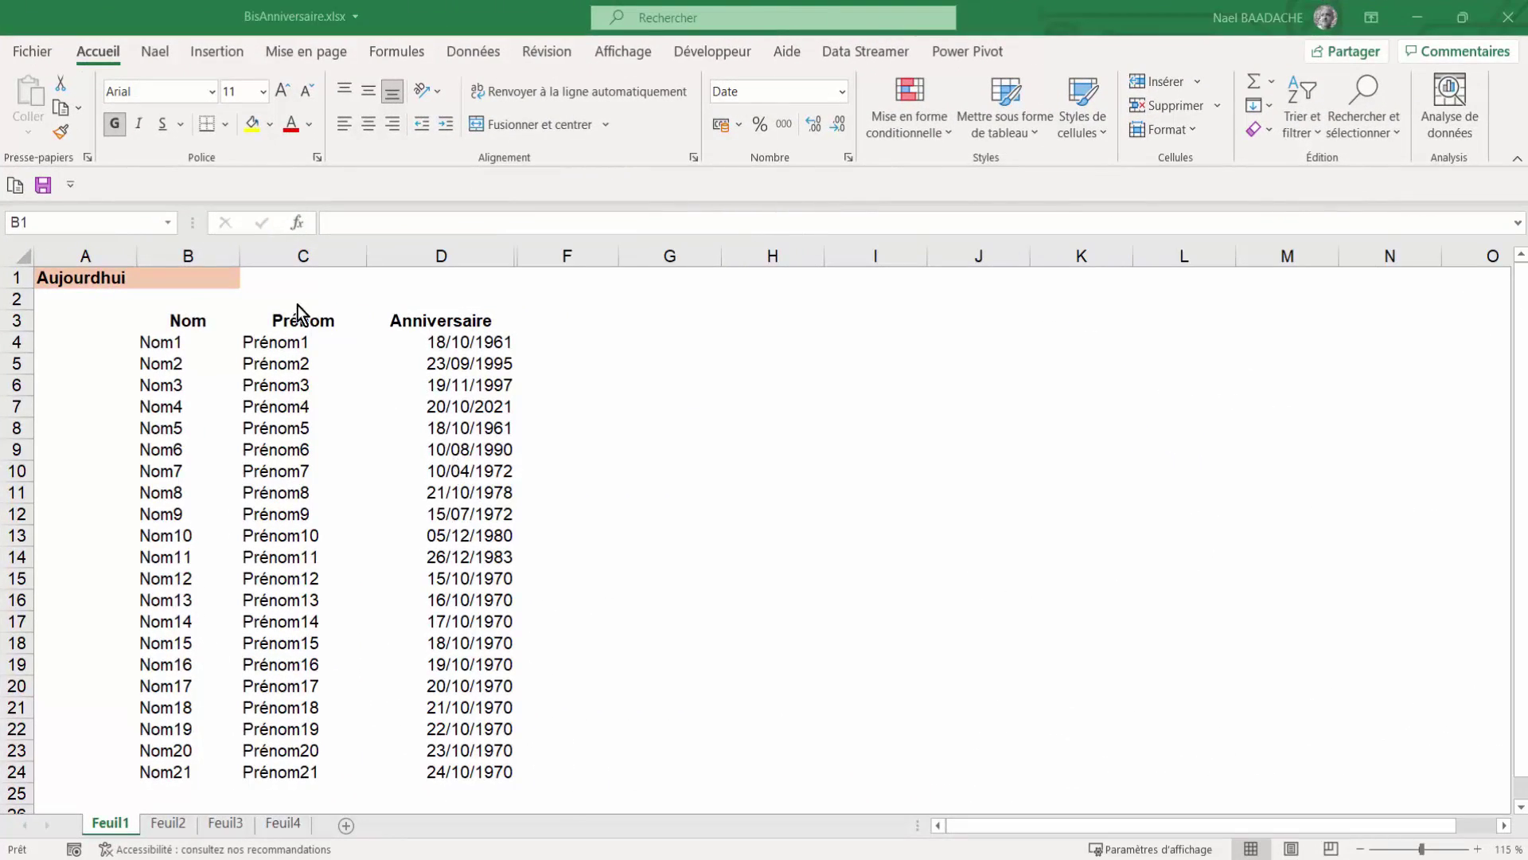
Step: In the BisAnniversaire.xlsx workbook, enter the formula =AUJOURDHUI() in cell B1
left_click(198, 271)
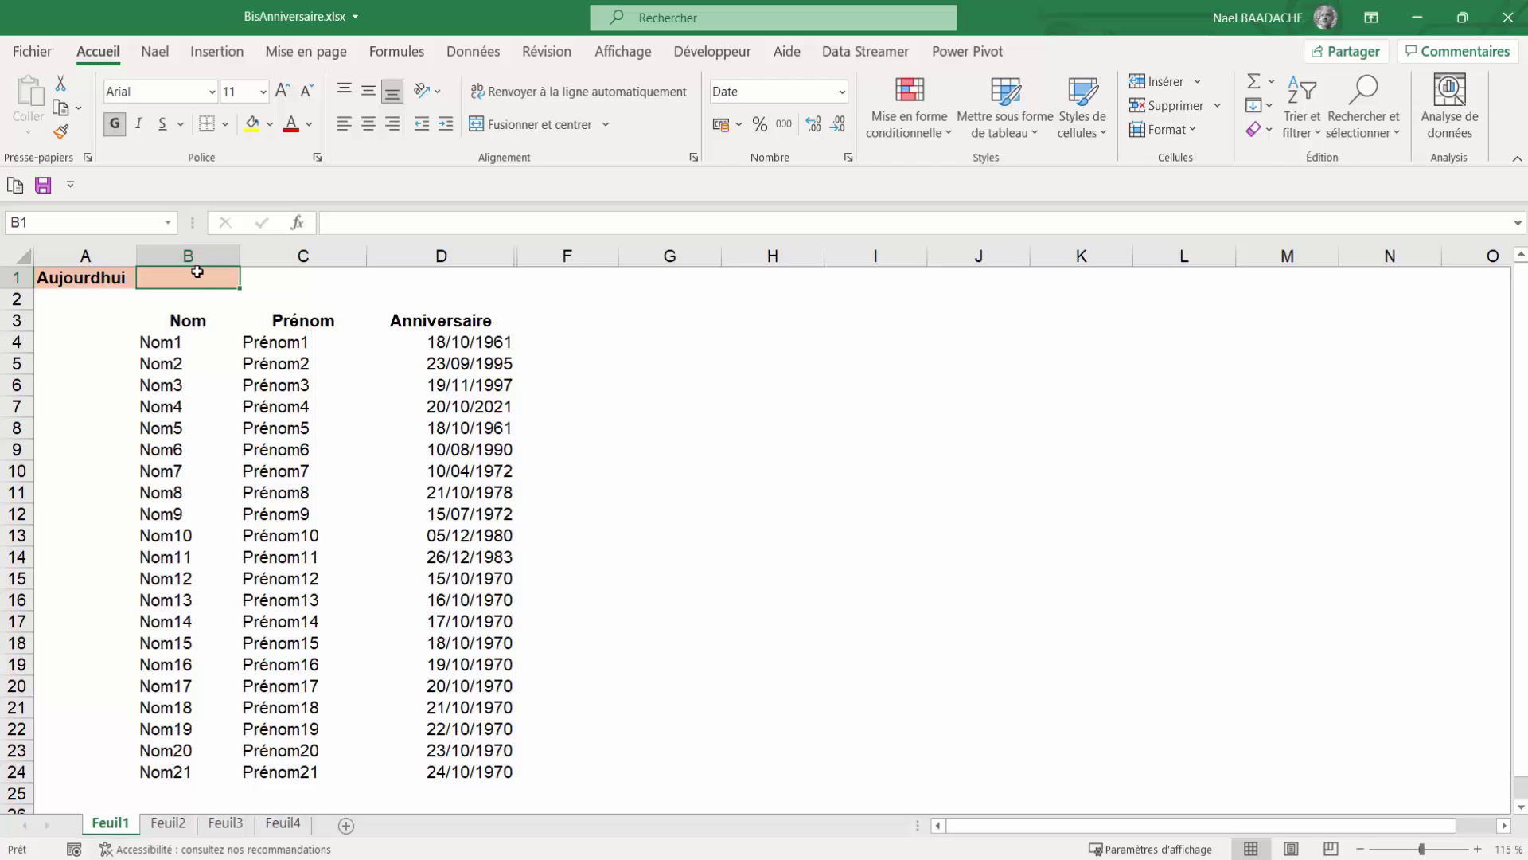
type("=auj")
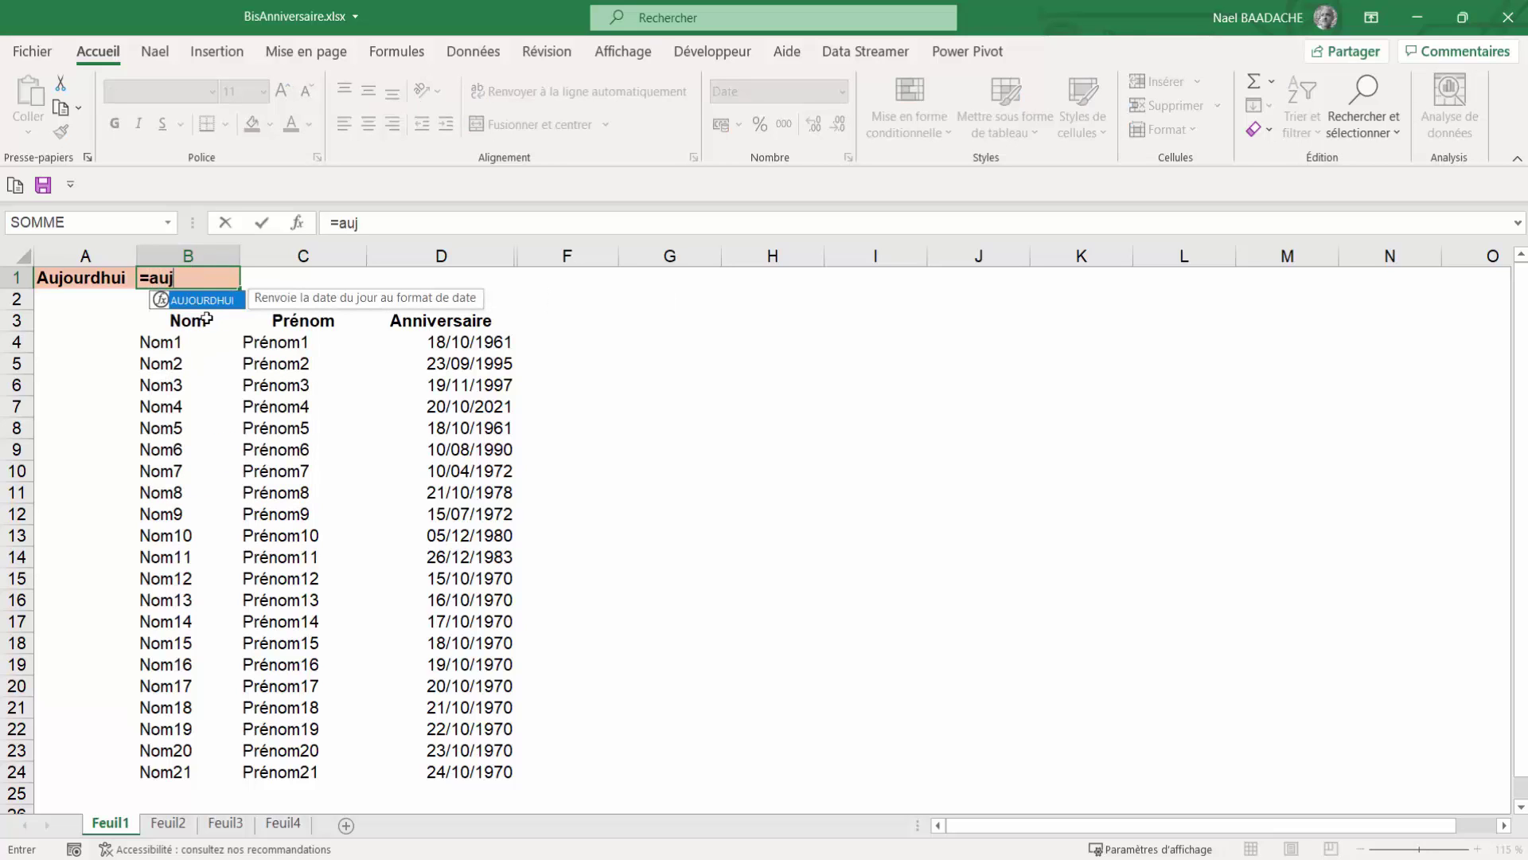
double_click(204, 301)
type(")")
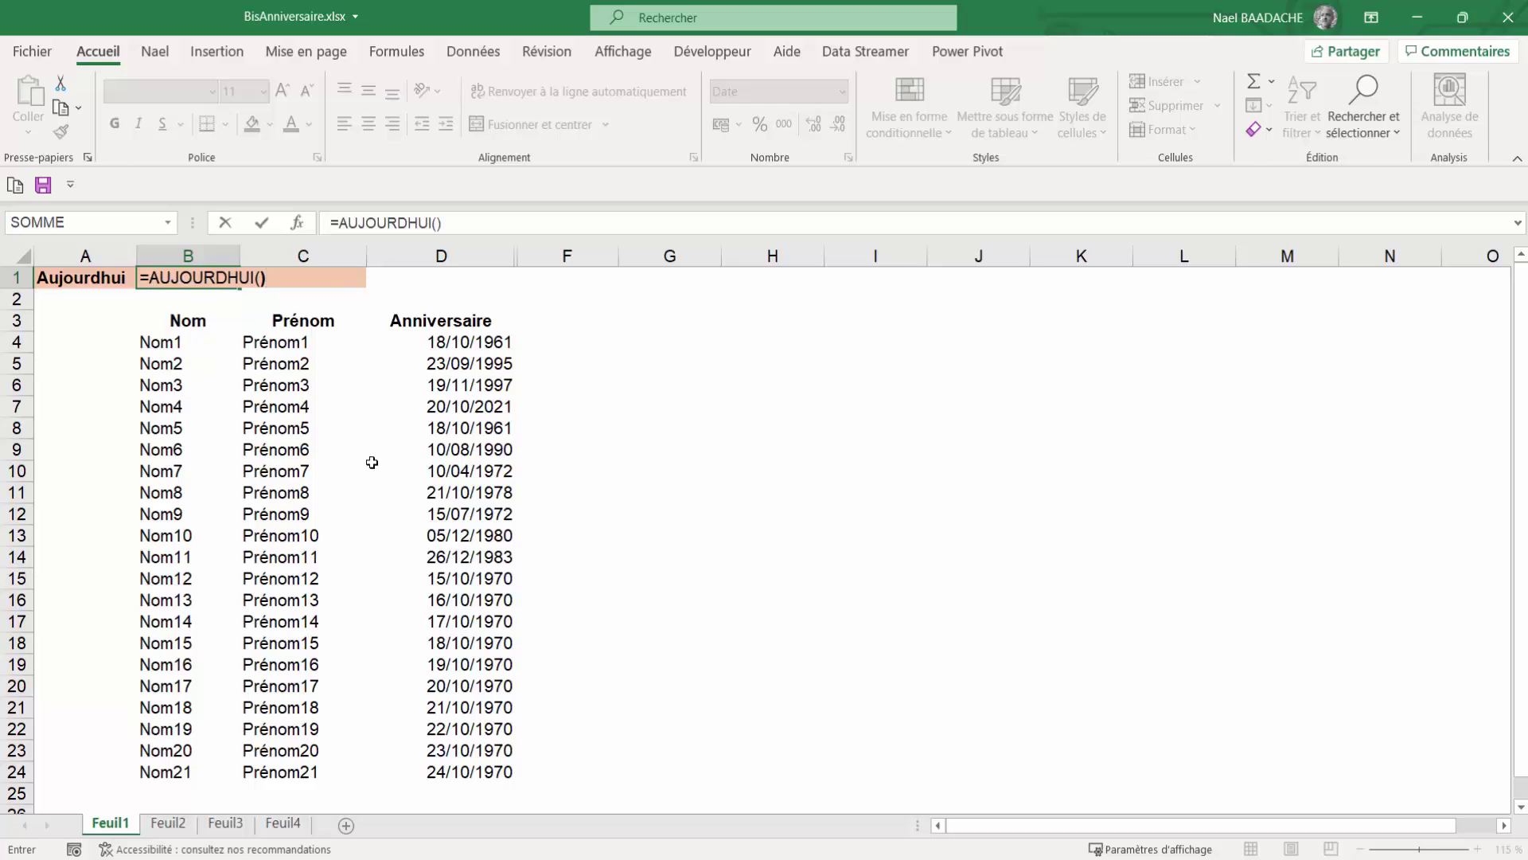
key("Return")
key("Up")
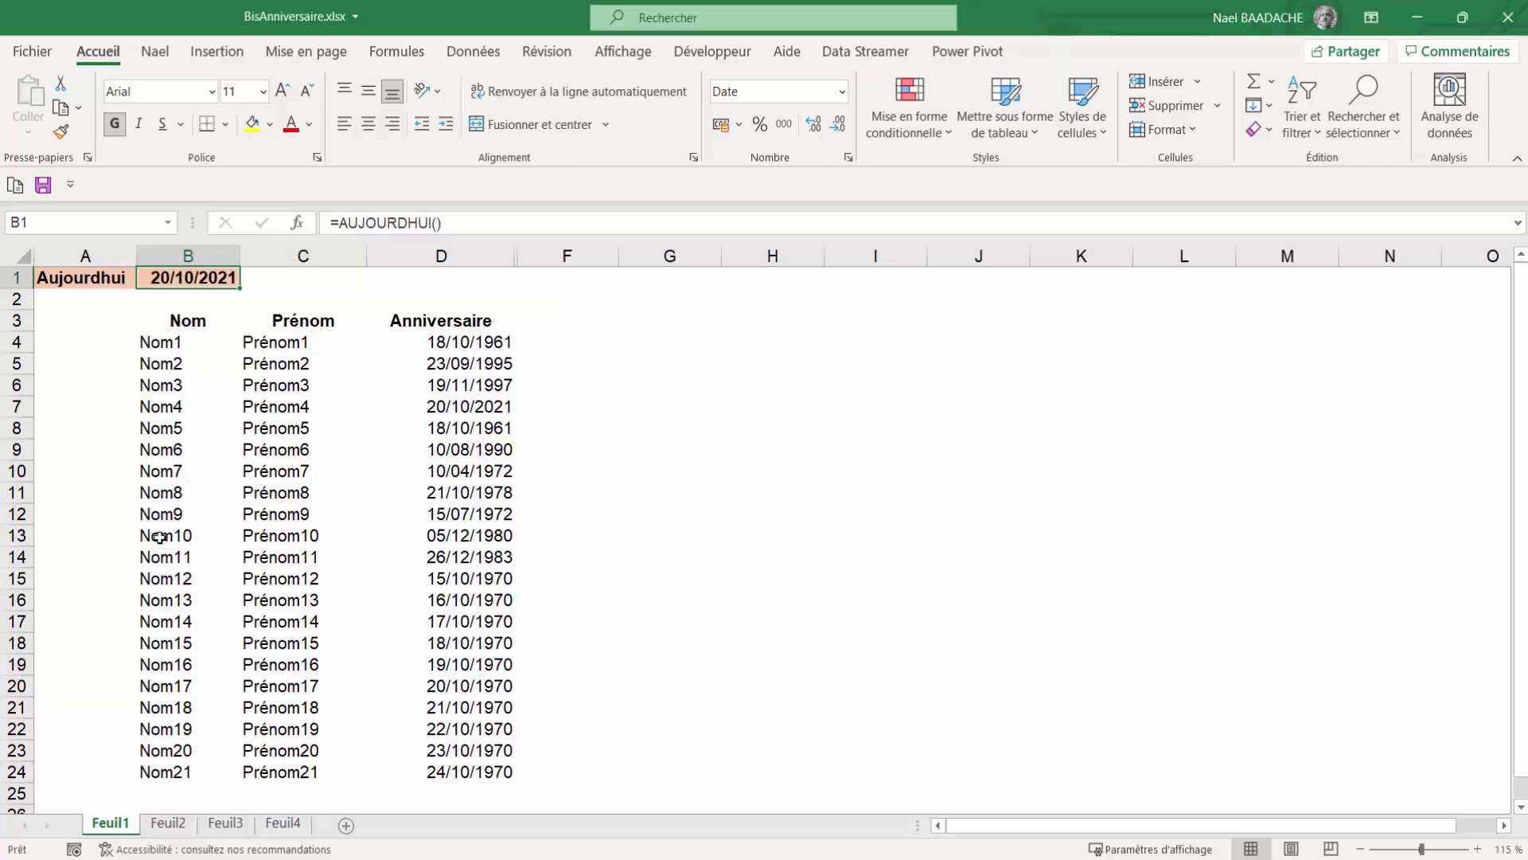
Step: Compare the birthdays in the Nom10 and Nom17 rows with today's date in B1
left_click(228, 535)
left_click_drag(227, 535, 423, 533)
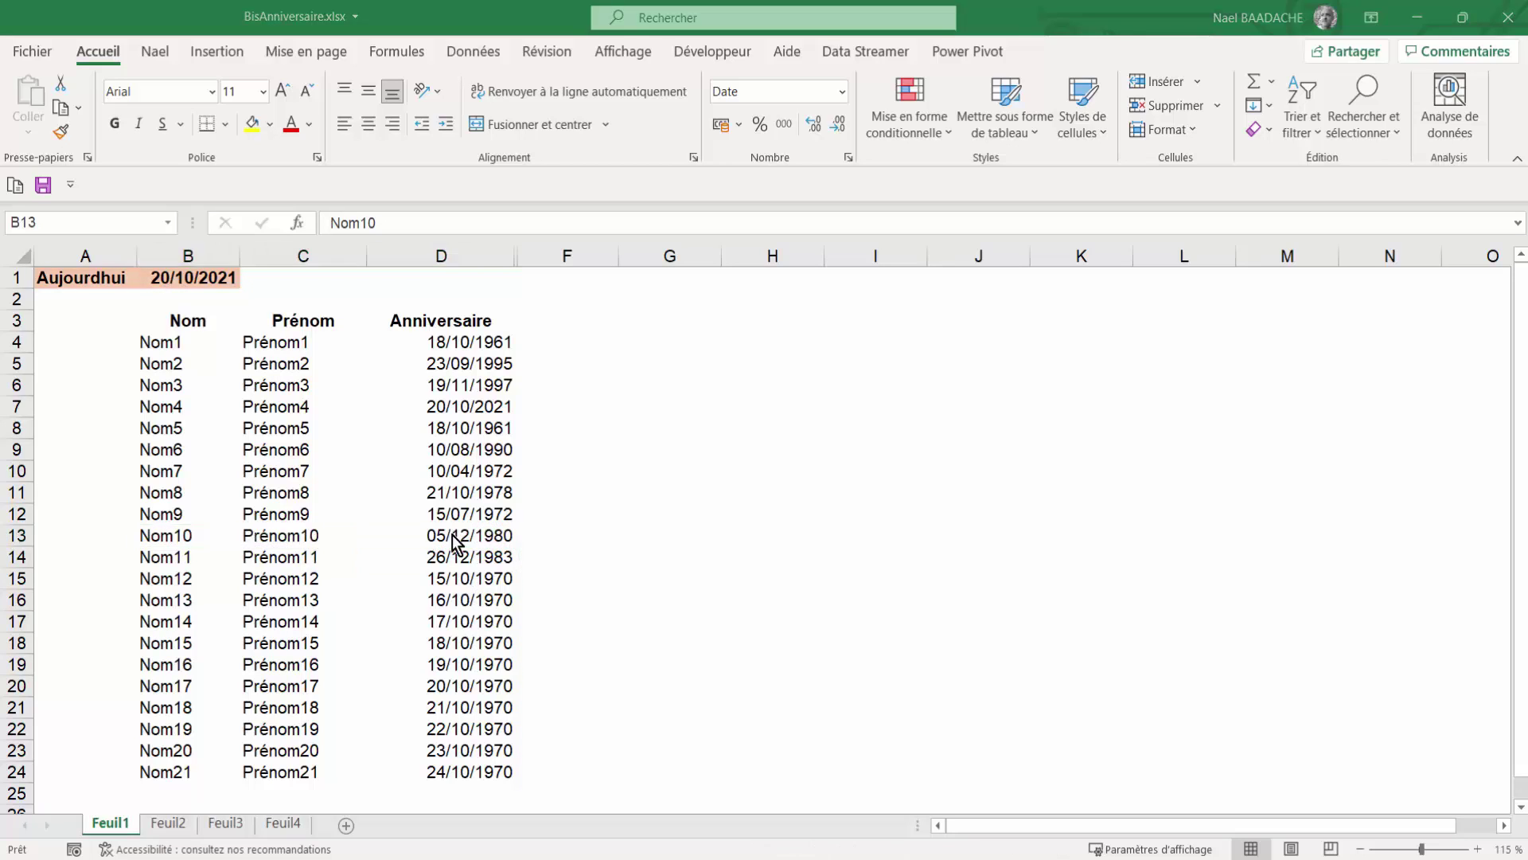
left_click(451, 534)
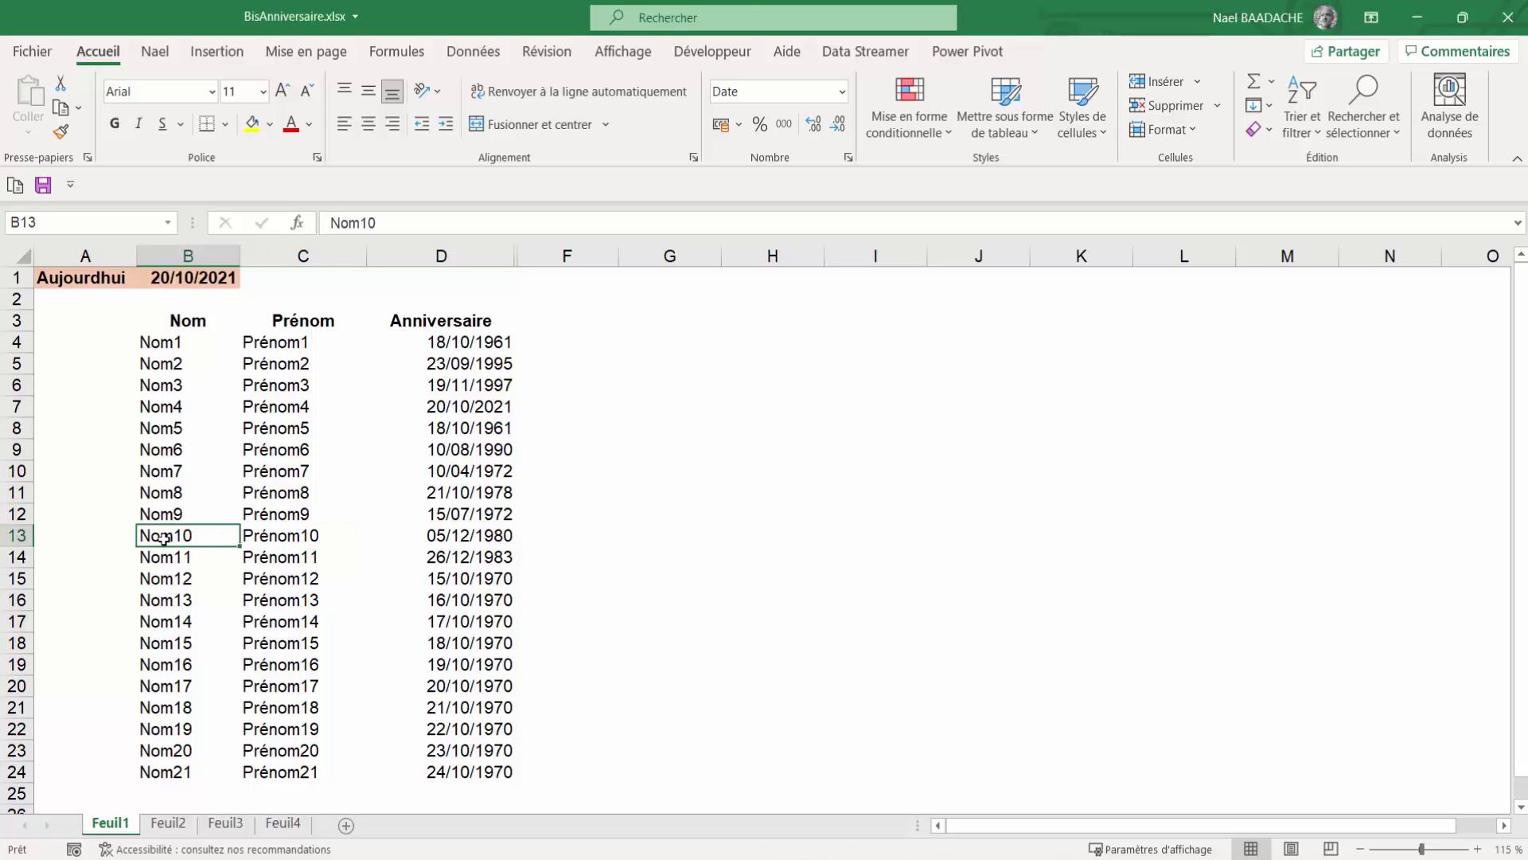
left_click_drag(163, 539, 477, 541)
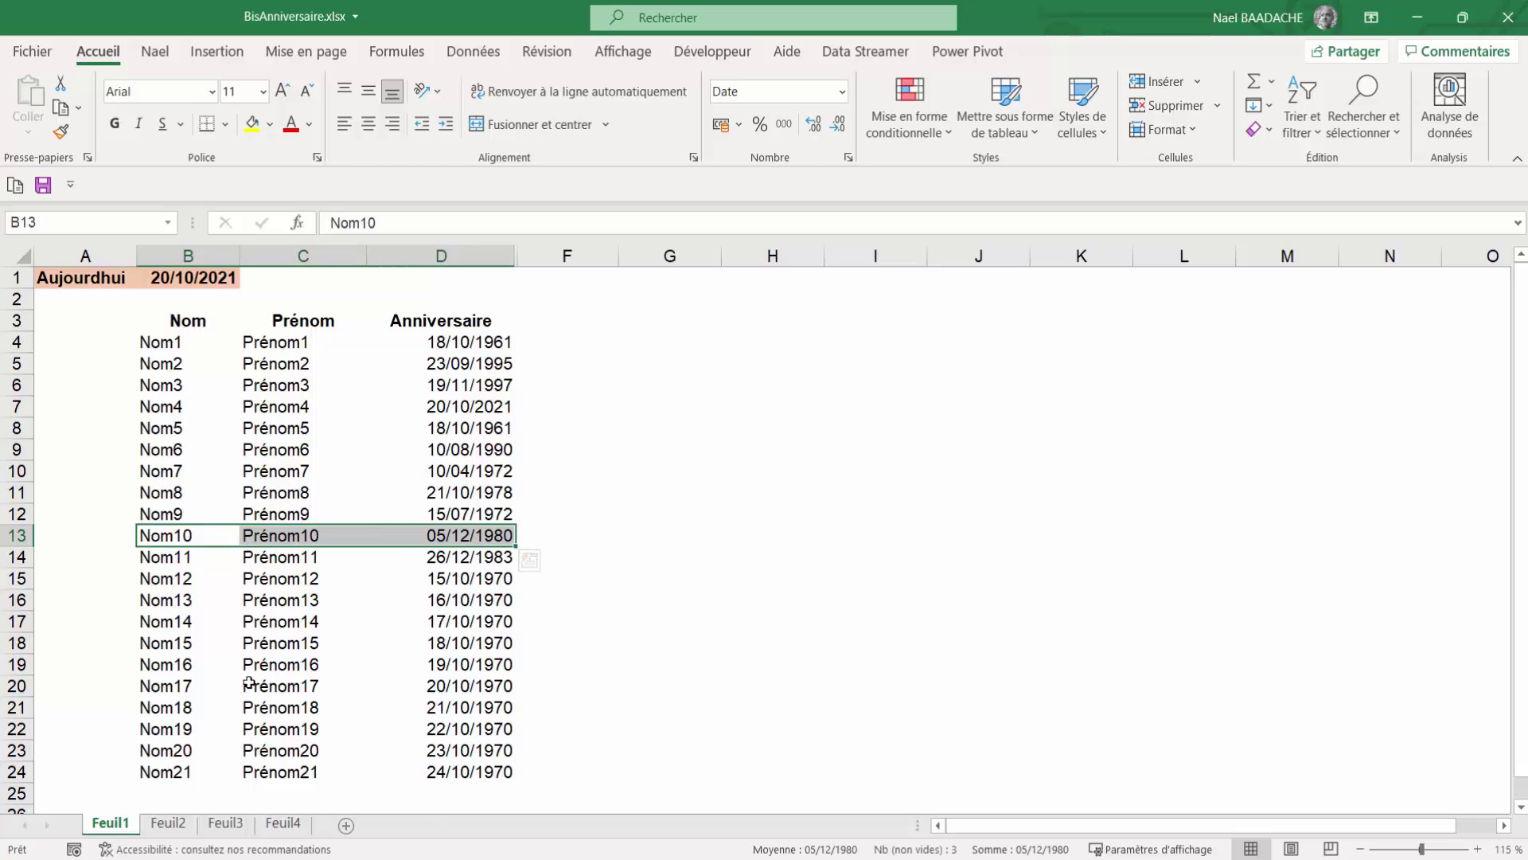
left_click_drag(155, 684, 468, 689)
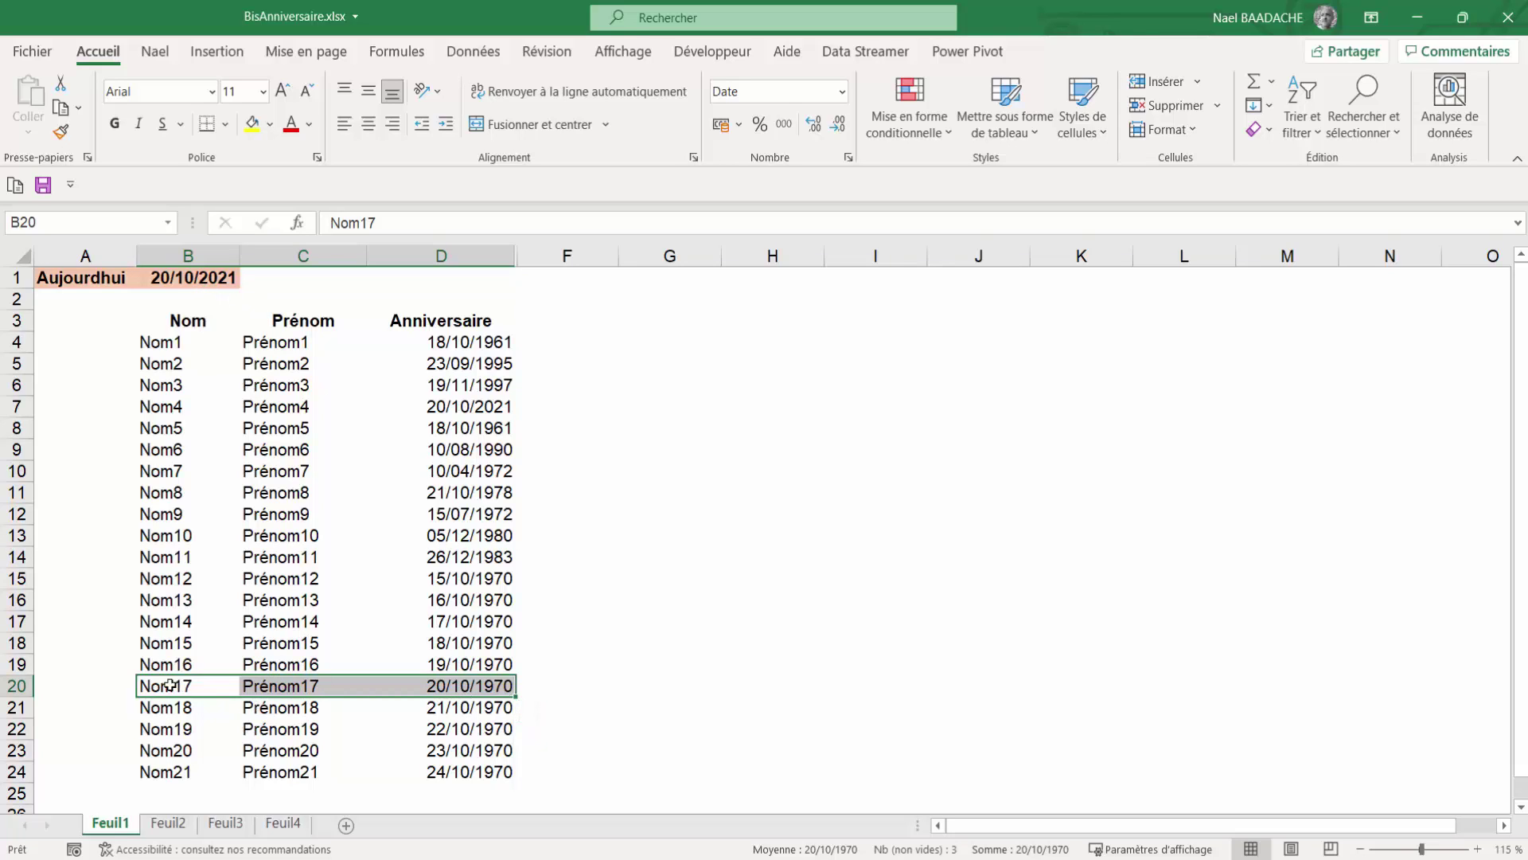
left_click_drag(182, 684, 434, 684)
Step: Start a DATE formula in F4 with ANNEE($B$1) as the year argument, using an absolute reference to today's date
left_click(607, 338)
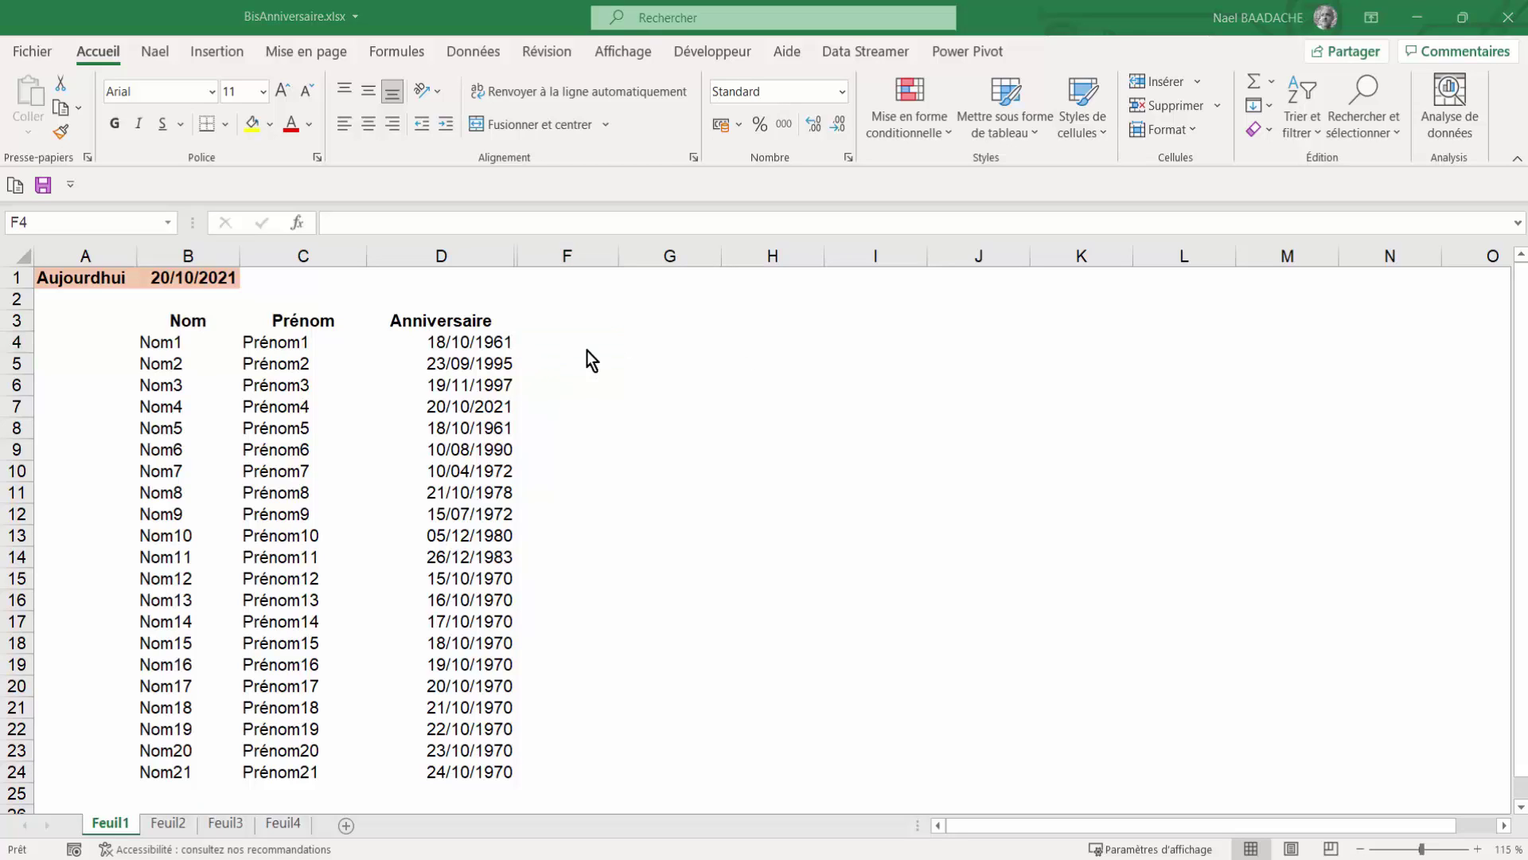
left_click(596, 344)
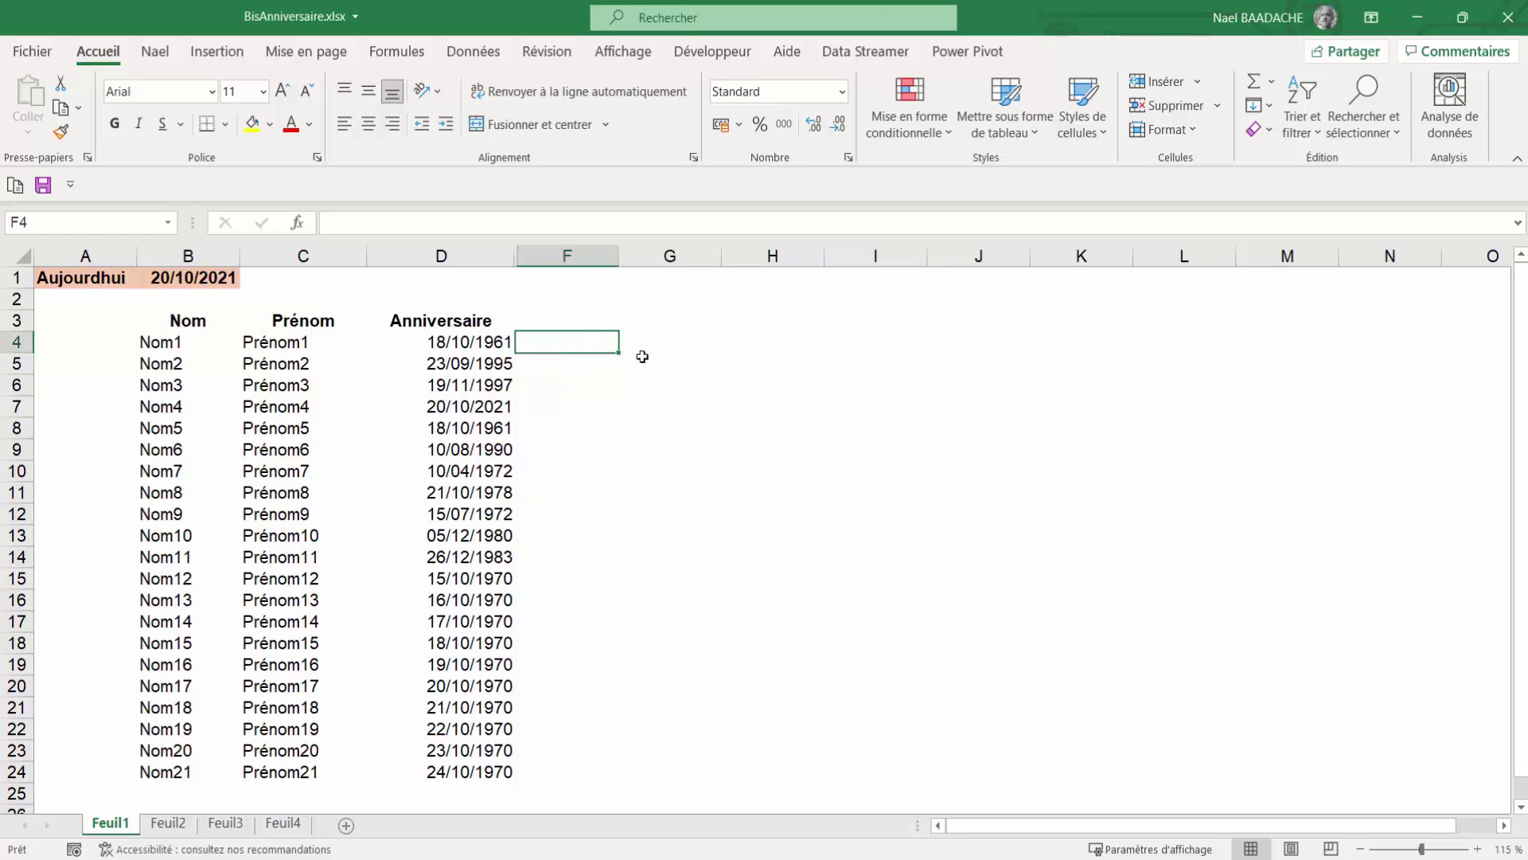
type("=date")
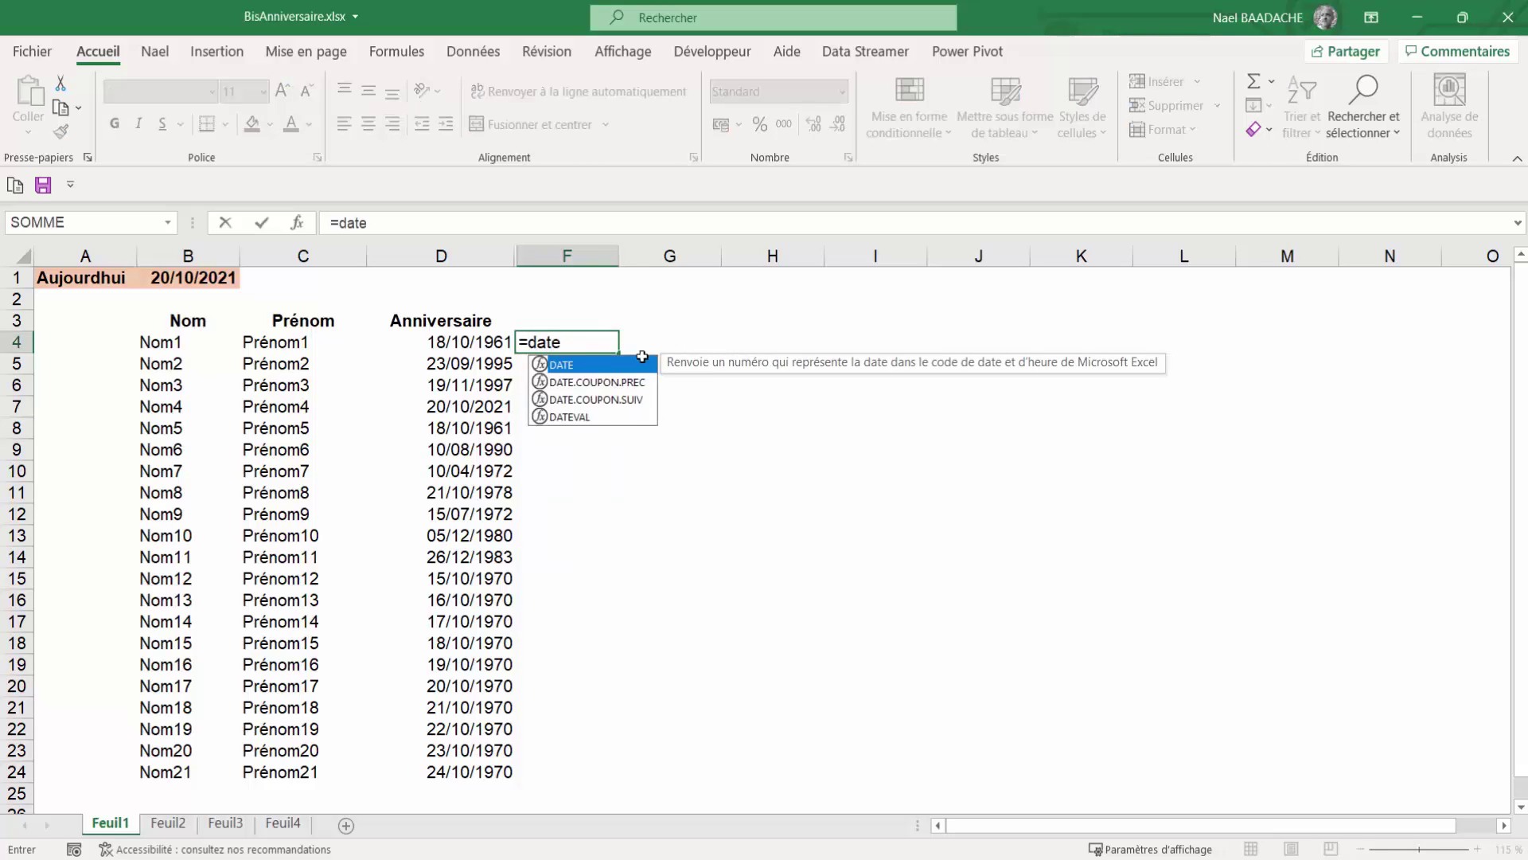
type("(")
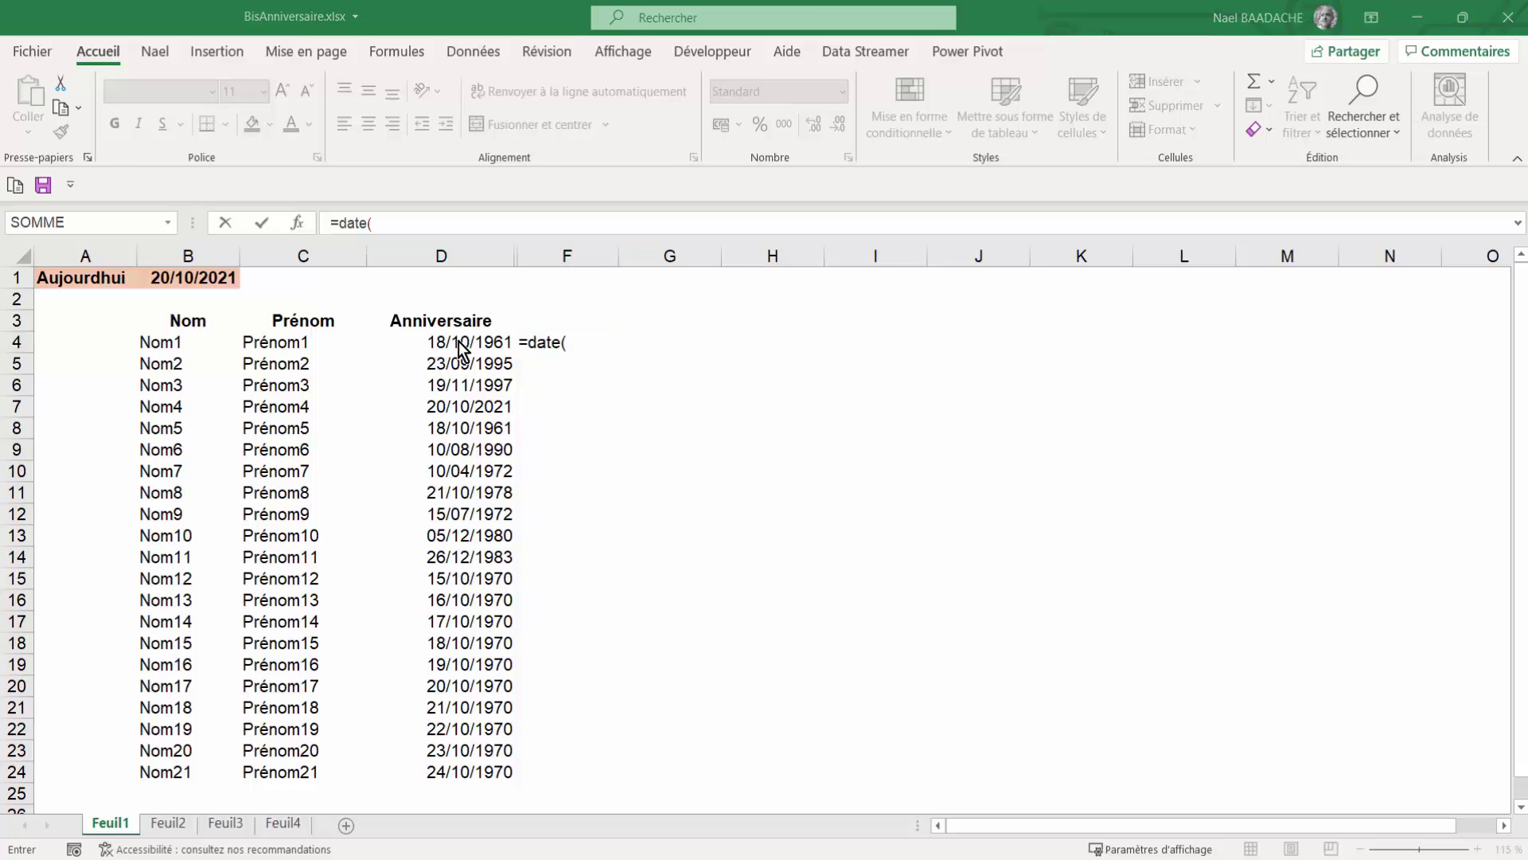
left_click(576, 348)
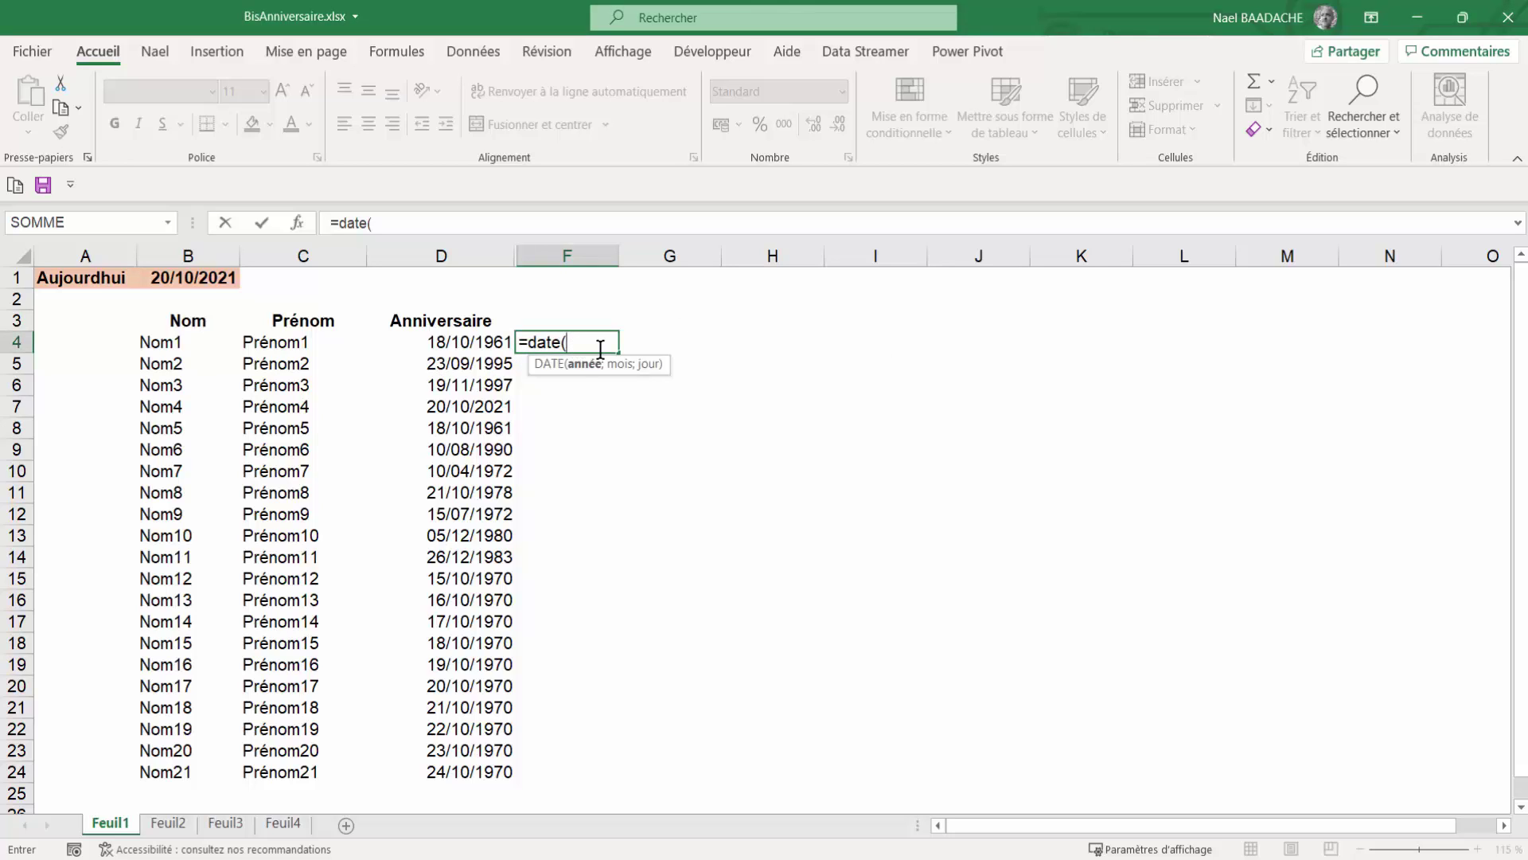
type("annee(")
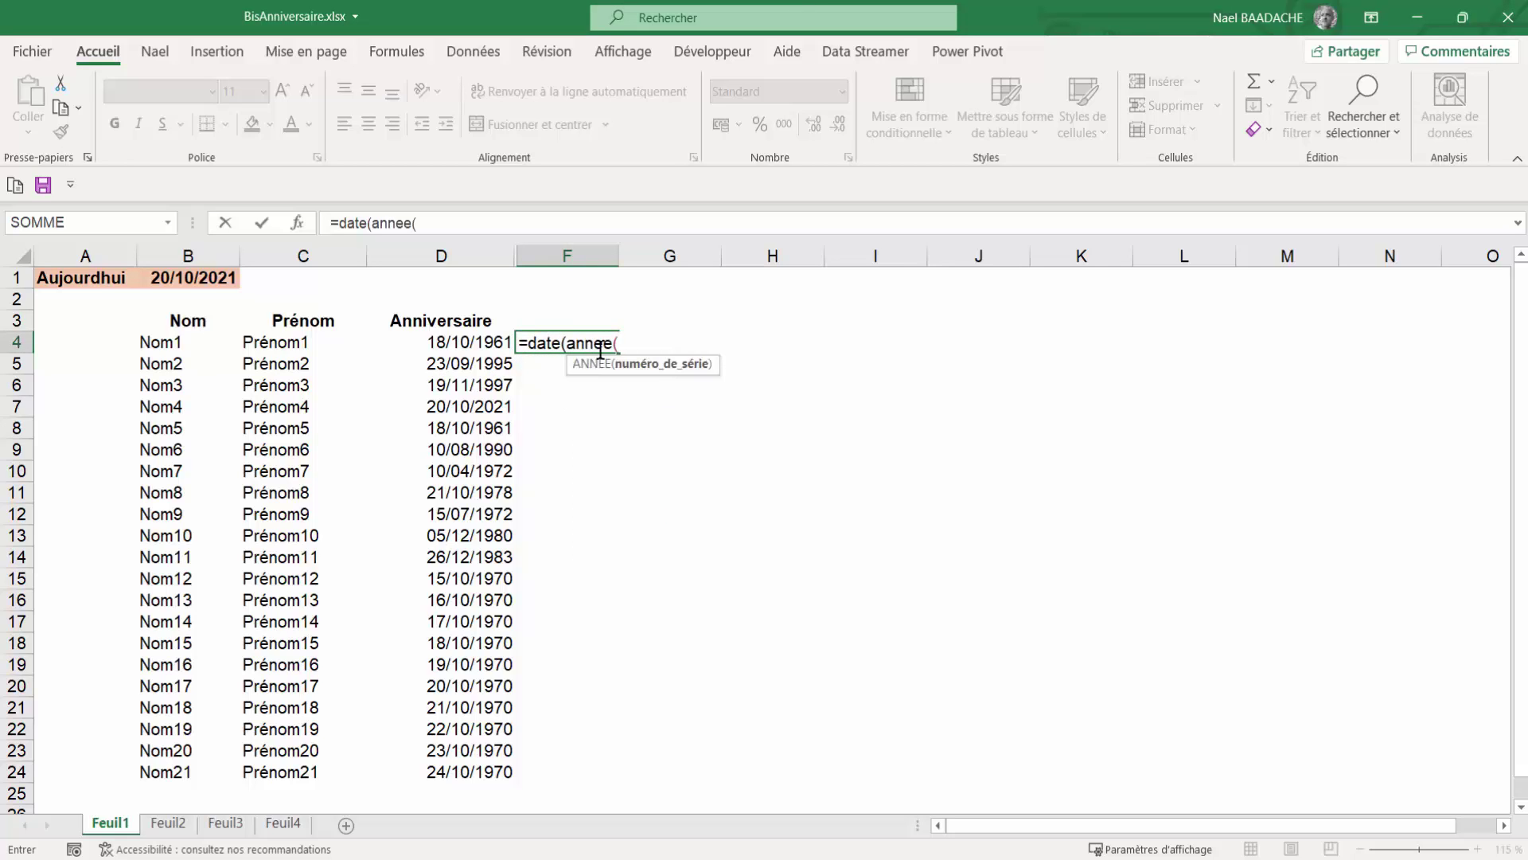
left_click(207, 278)
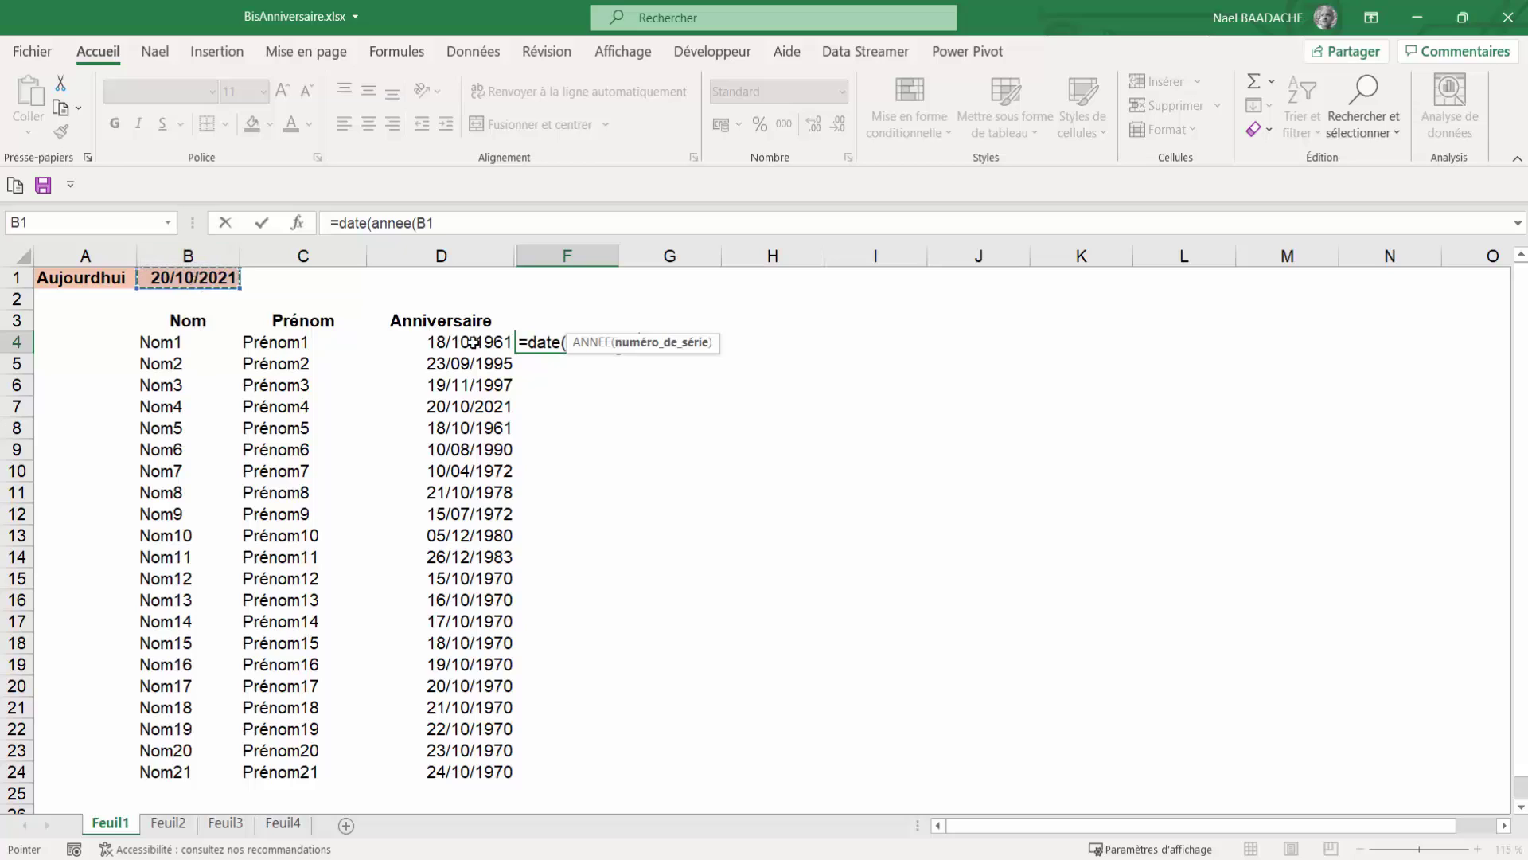
left_click_drag(607, 351, 611, 406)
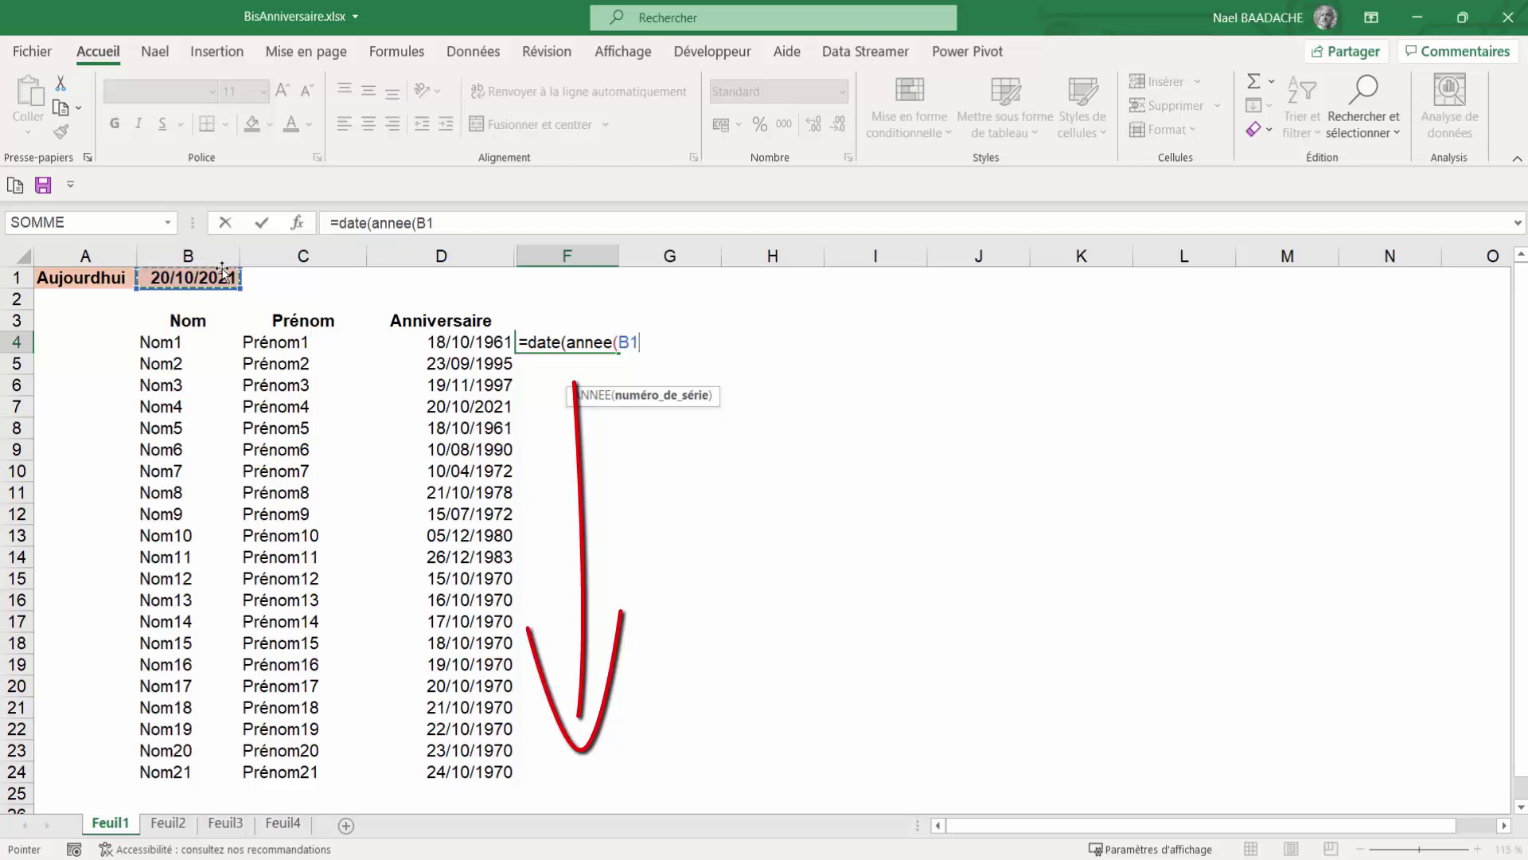
key("F4")
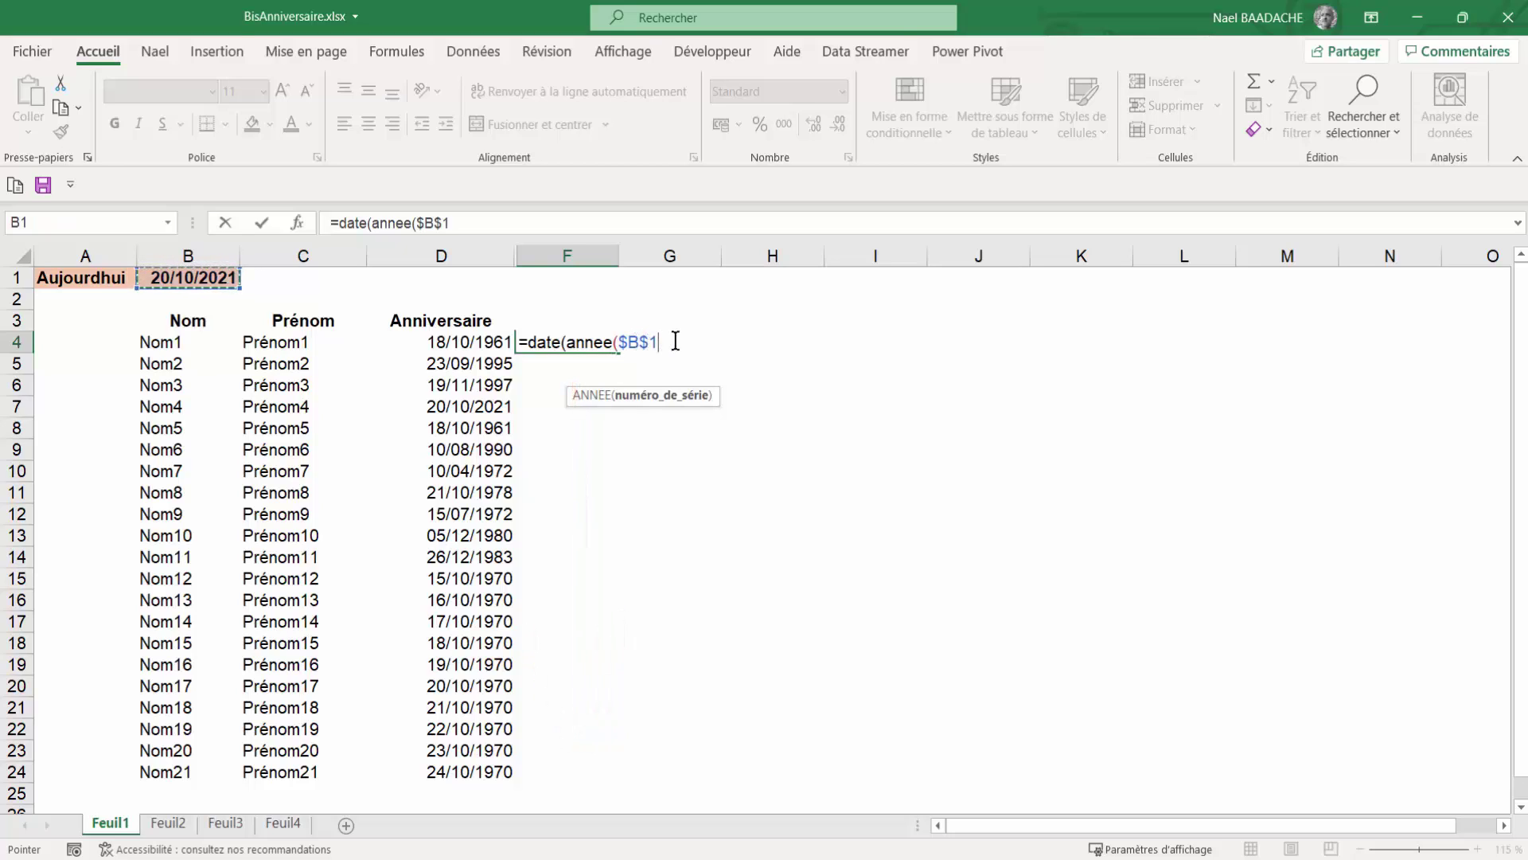
type(")")
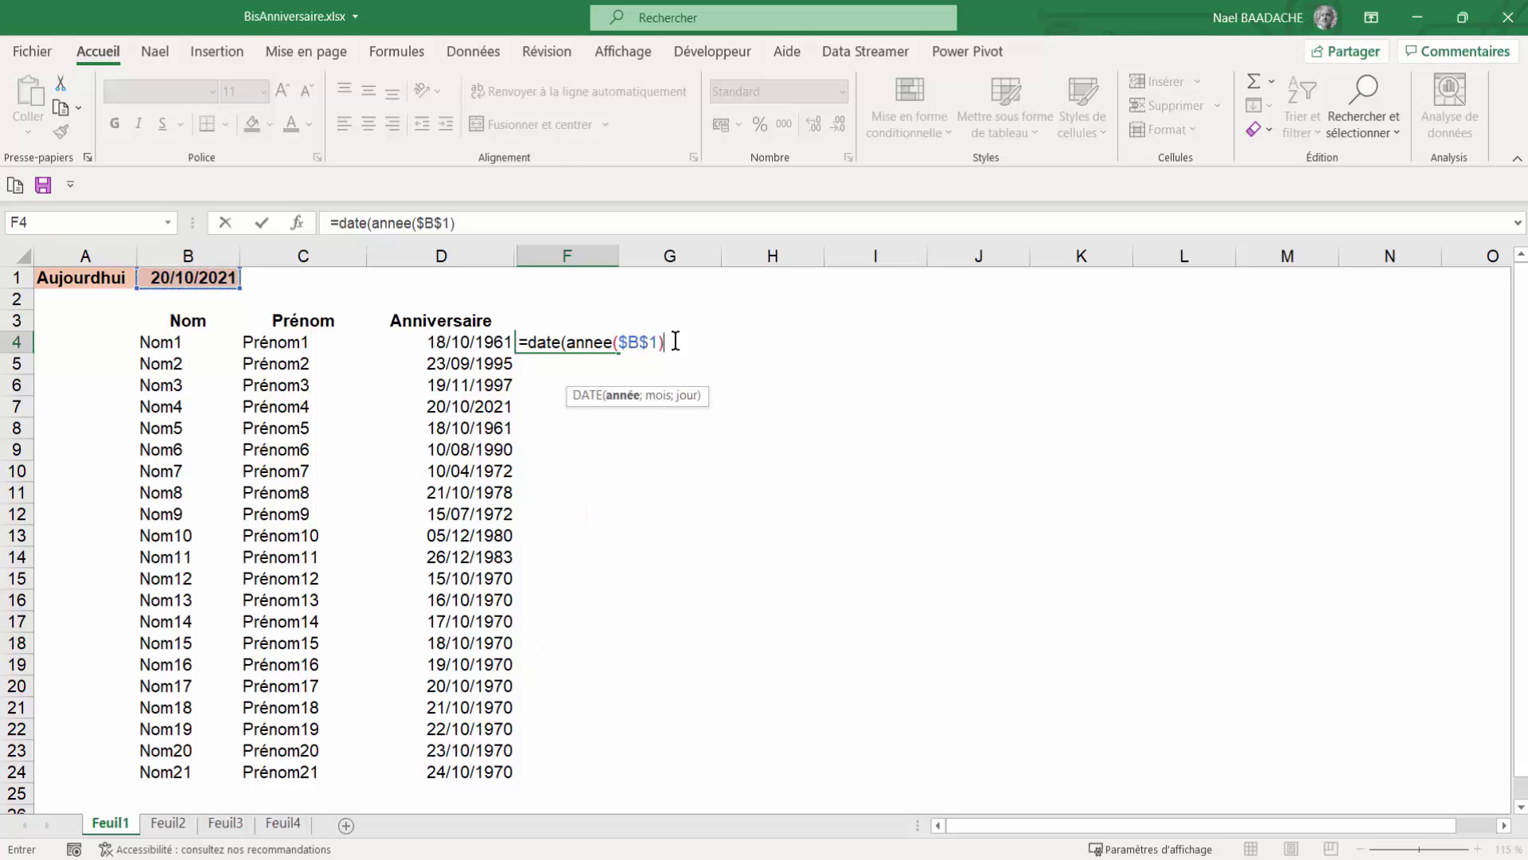
Step: Add MOIS($D4) as the month argument with only column D locked, and begin the JOUR function for the day
type(";mois(")
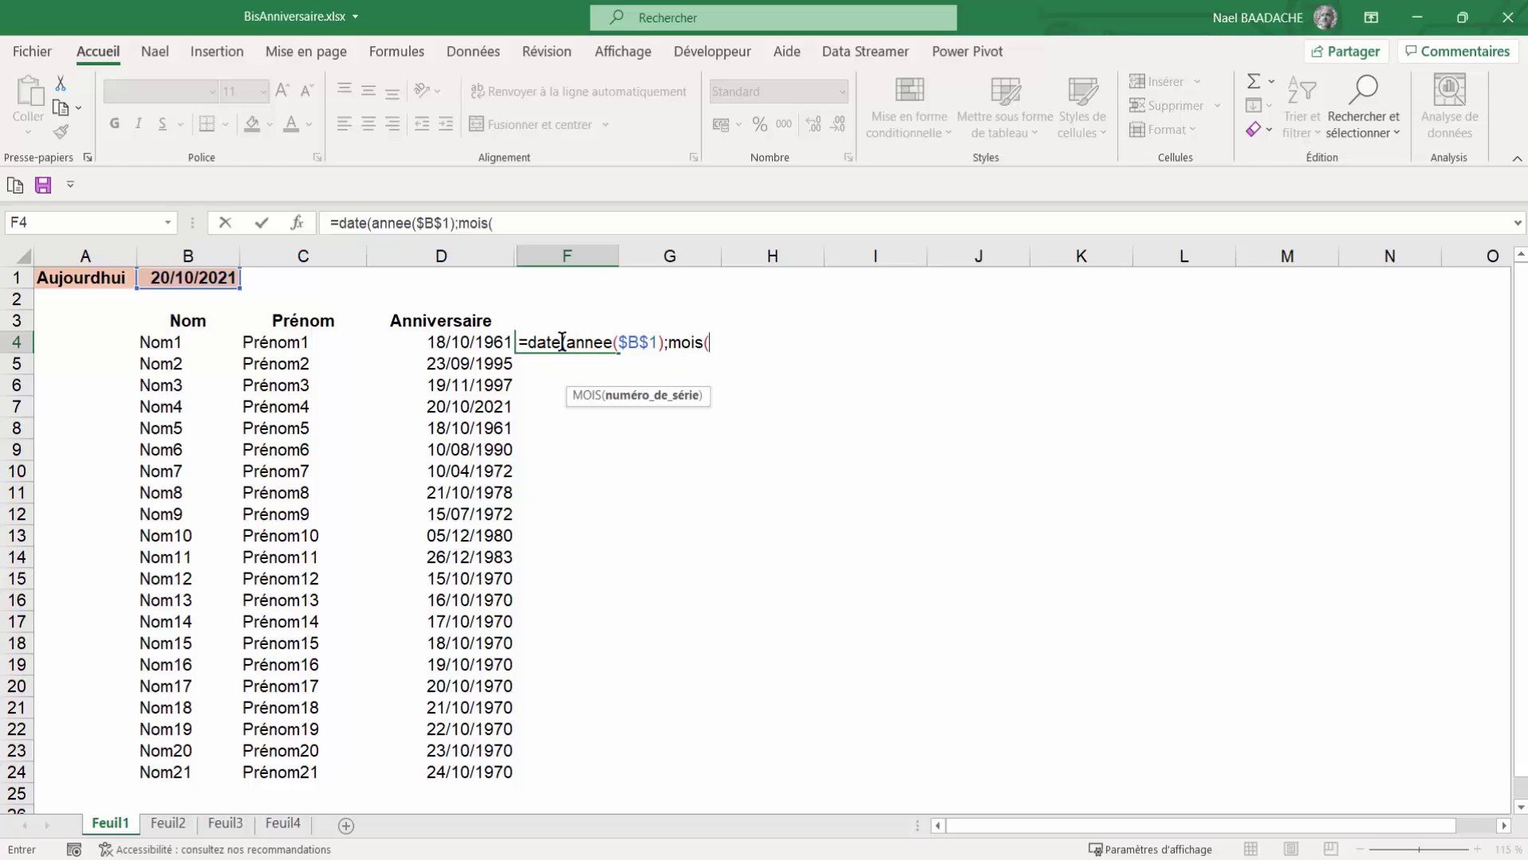
left_click(465, 343)
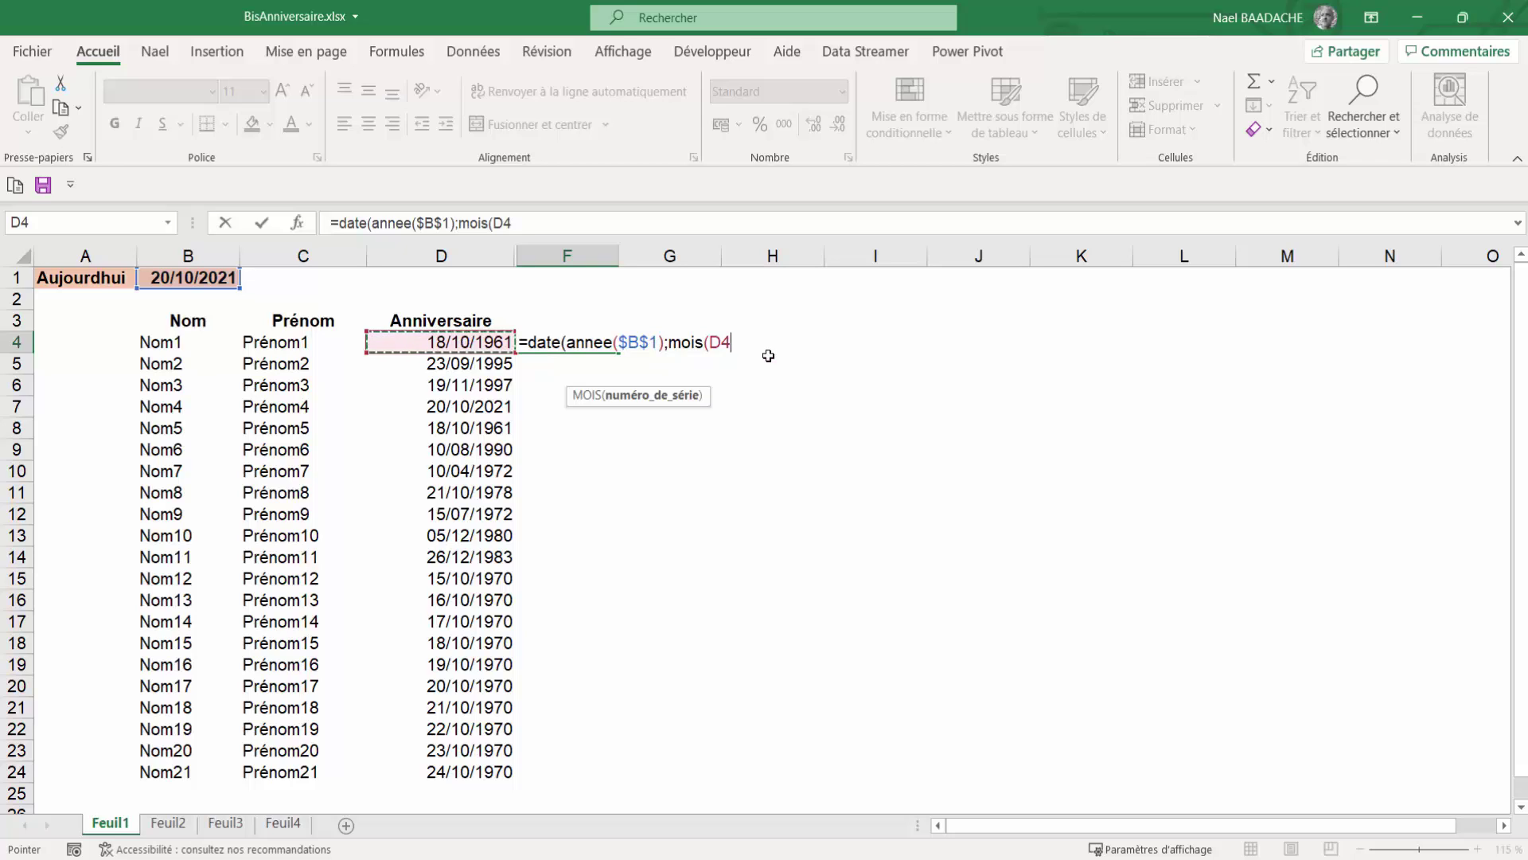
key("F4")
key("F4")
key("F4")
type(");jour(")
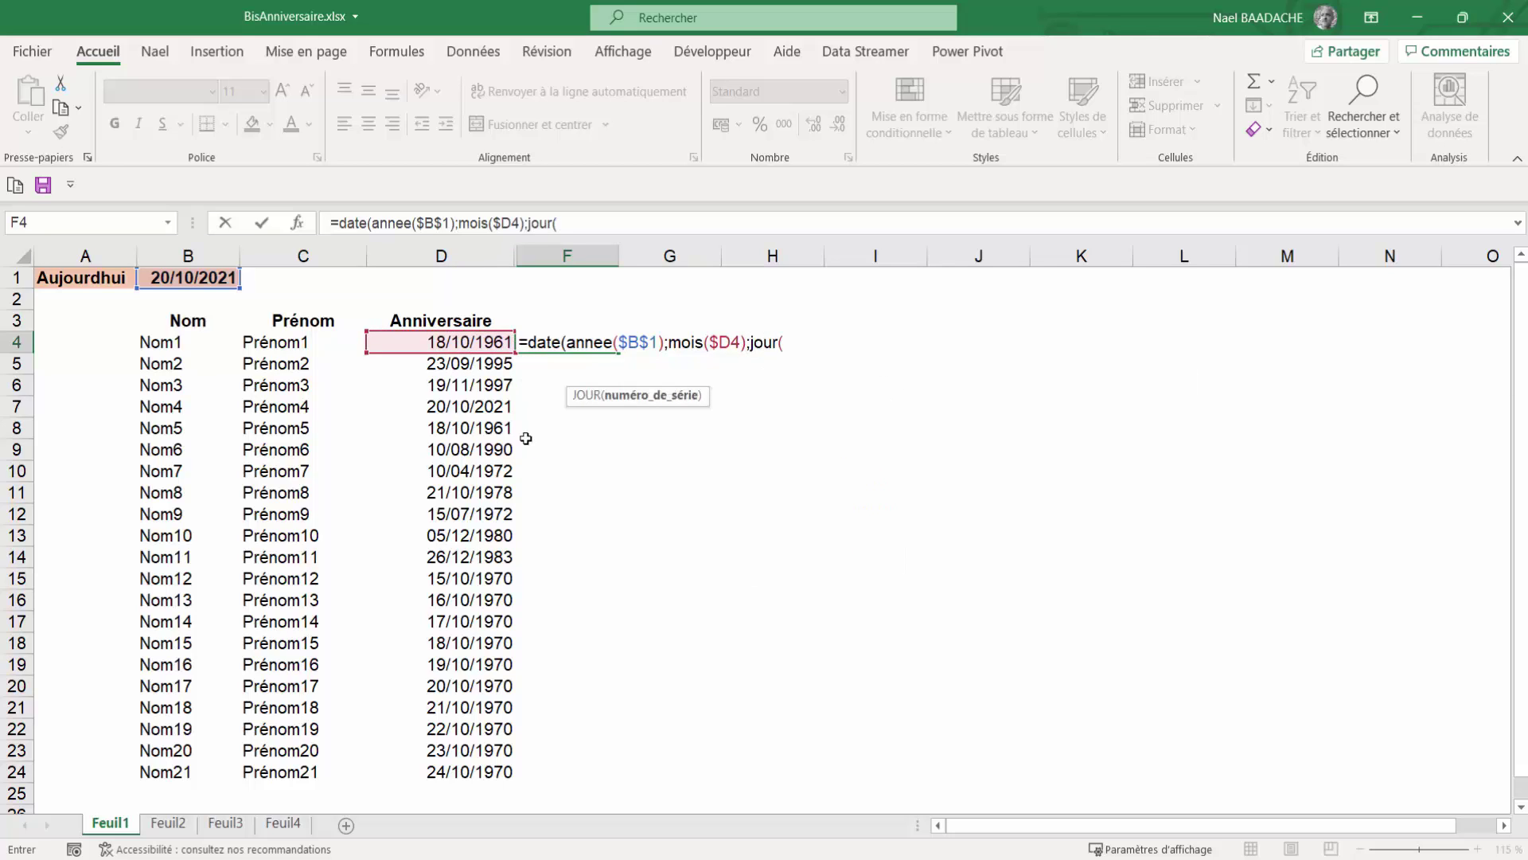
Step: Complete the F4 formula with JOUR($D4) as the day argument, then check it against the formula in B1
left_click(440, 345)
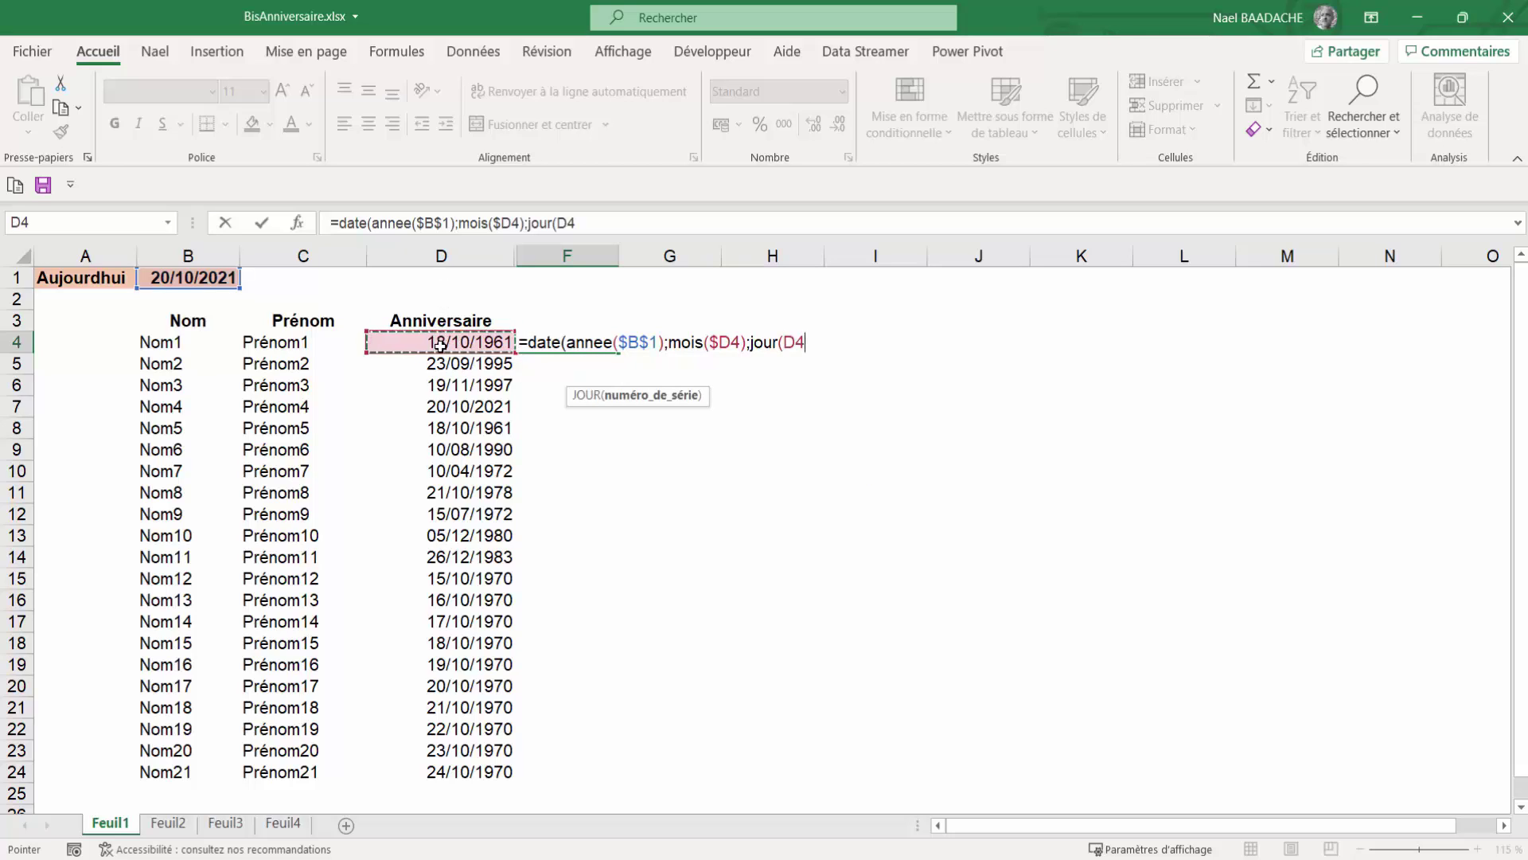
key("F4")
key("F4")
key("F4")
left_click(816, 340)
type(")")
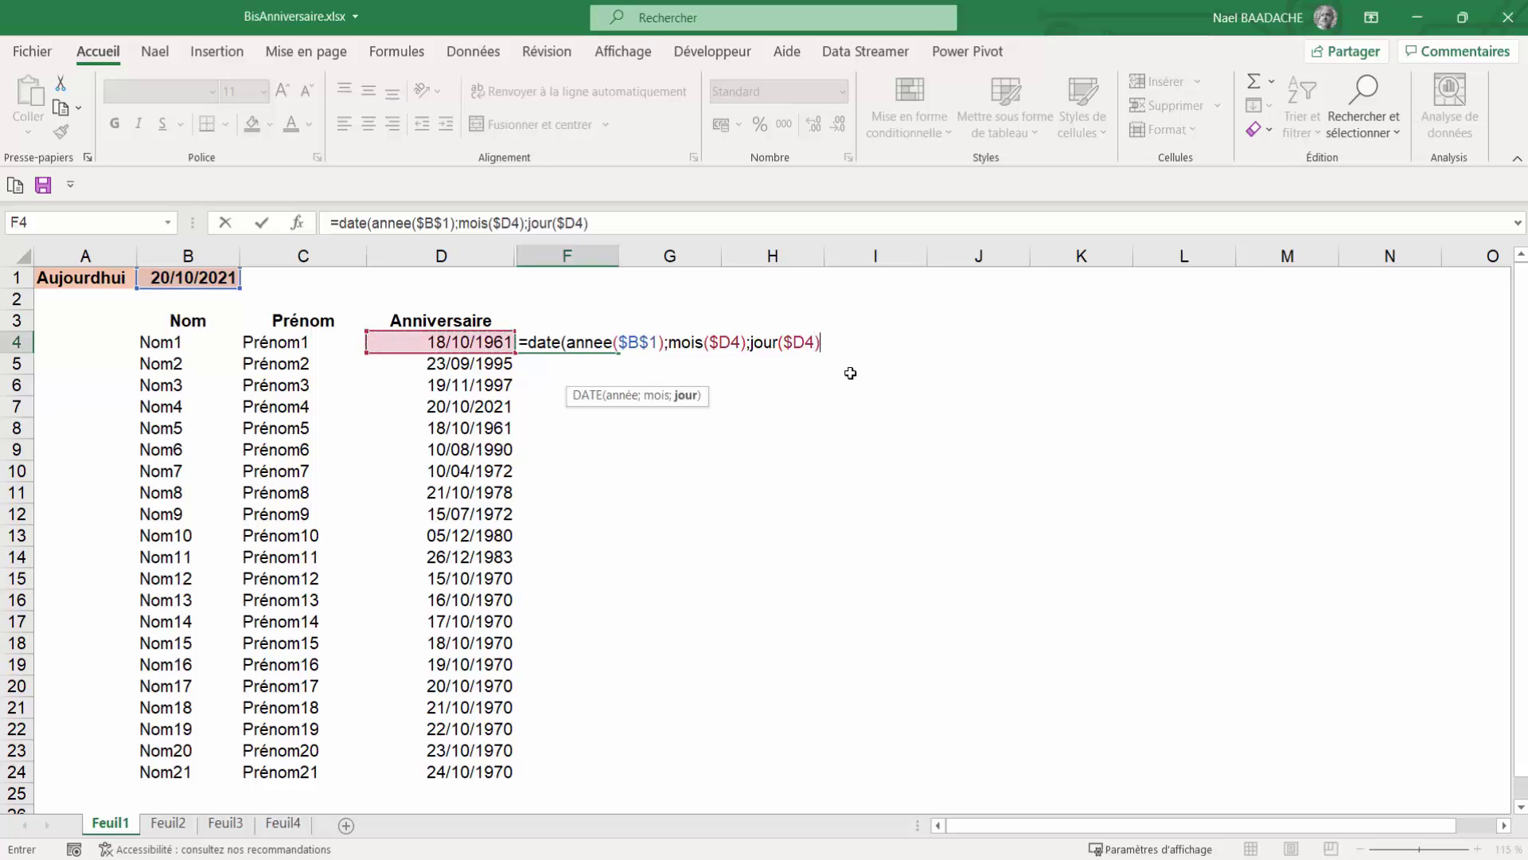
type(")")
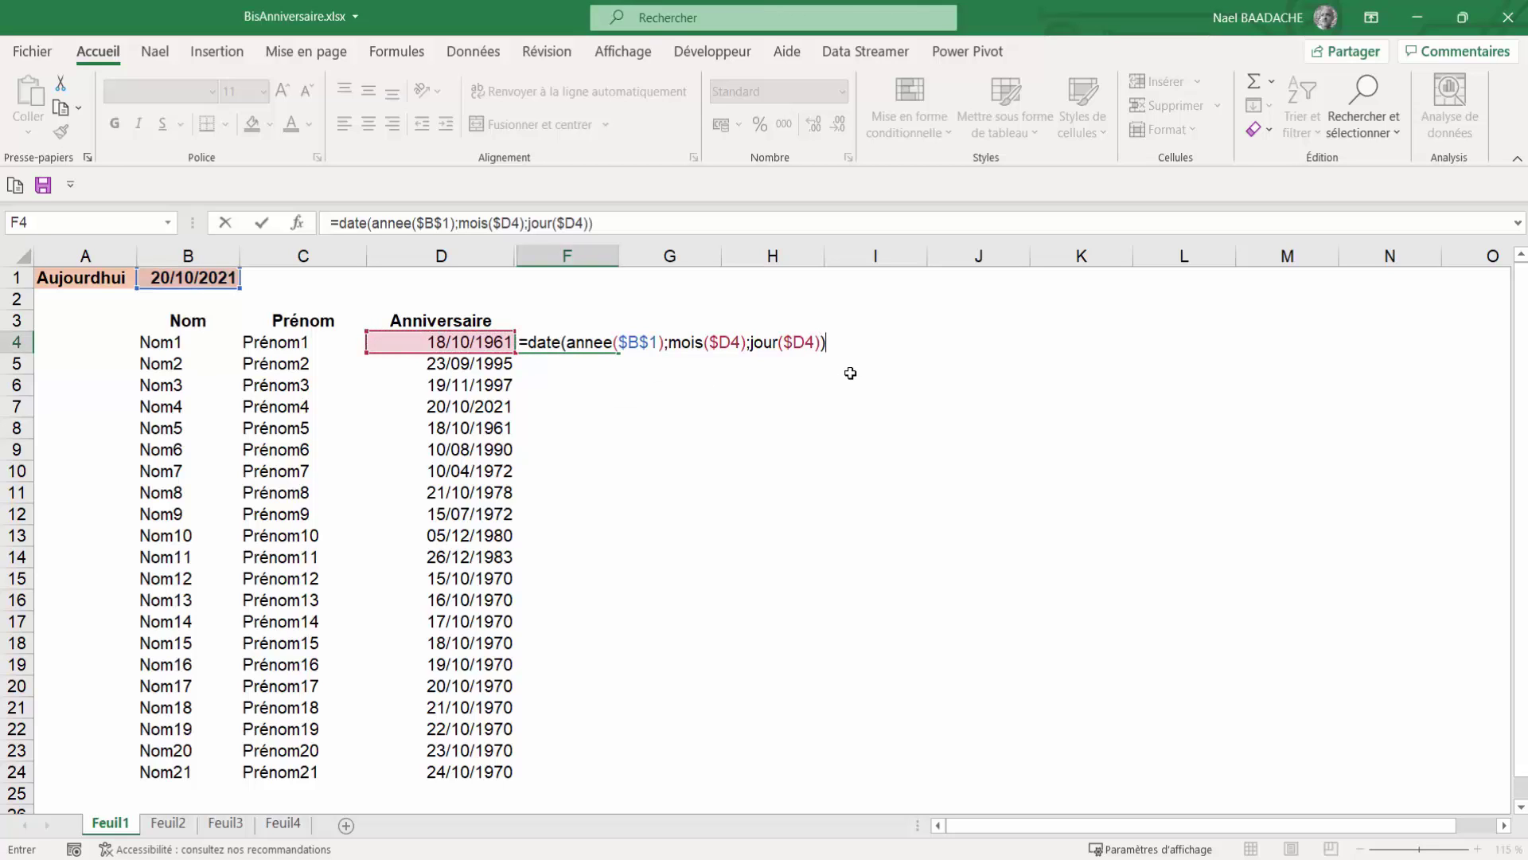
key("Return")
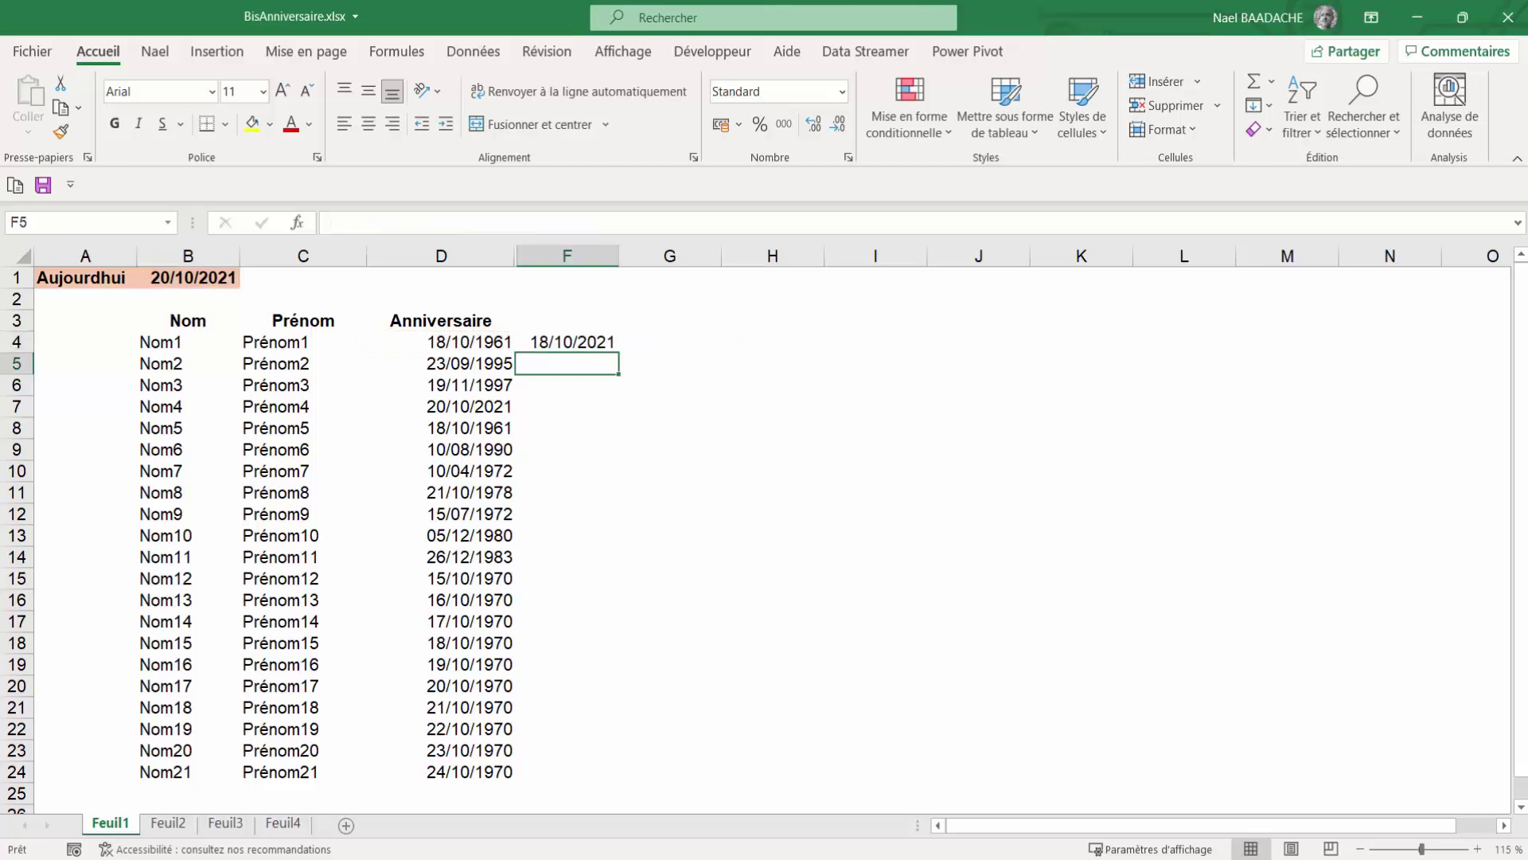
left_click(578, 340)
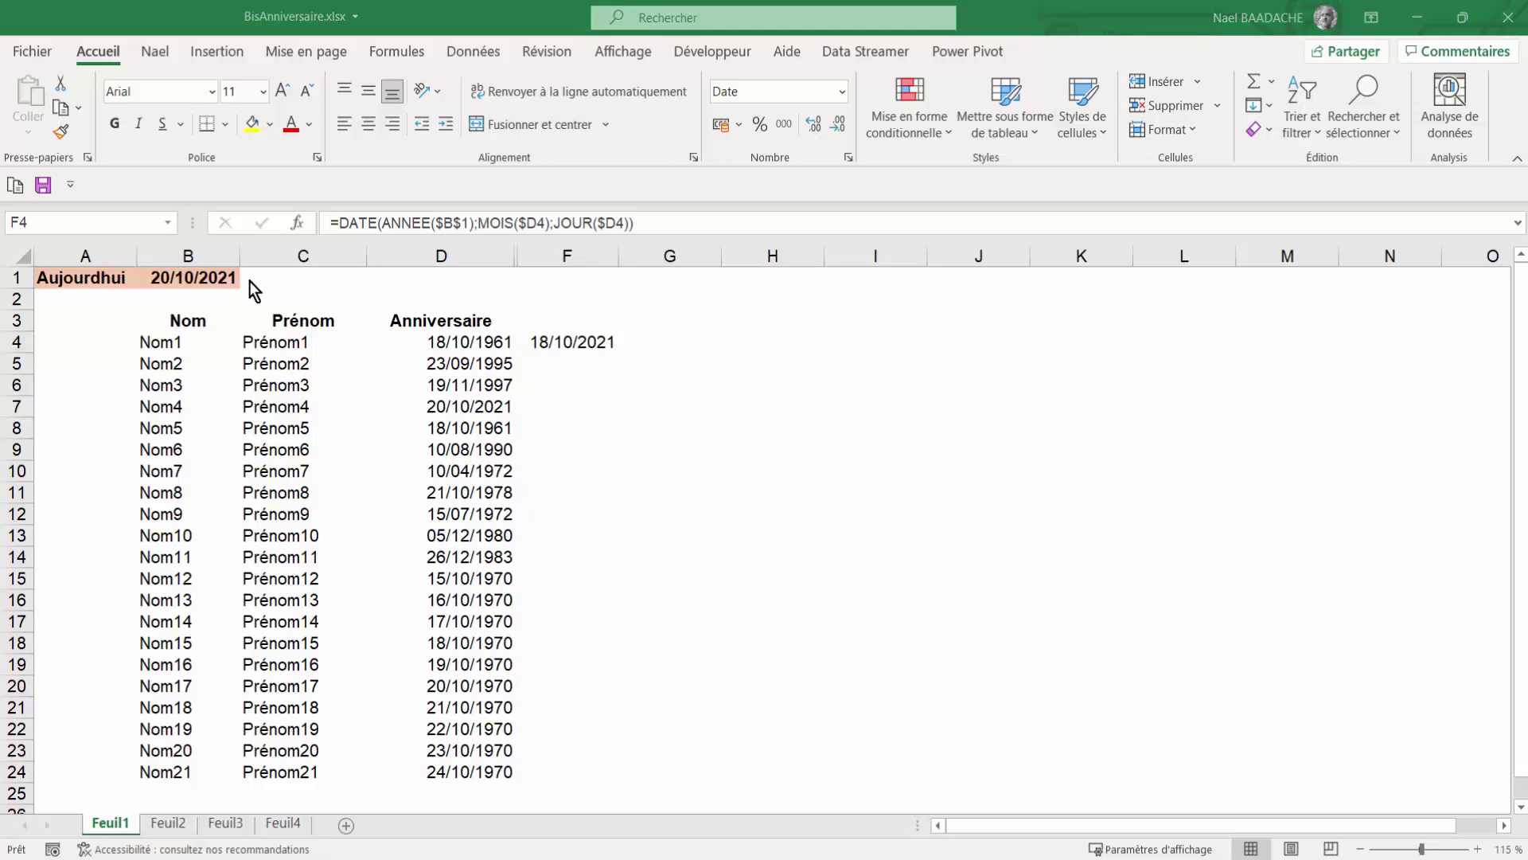
left_click(194, 276)
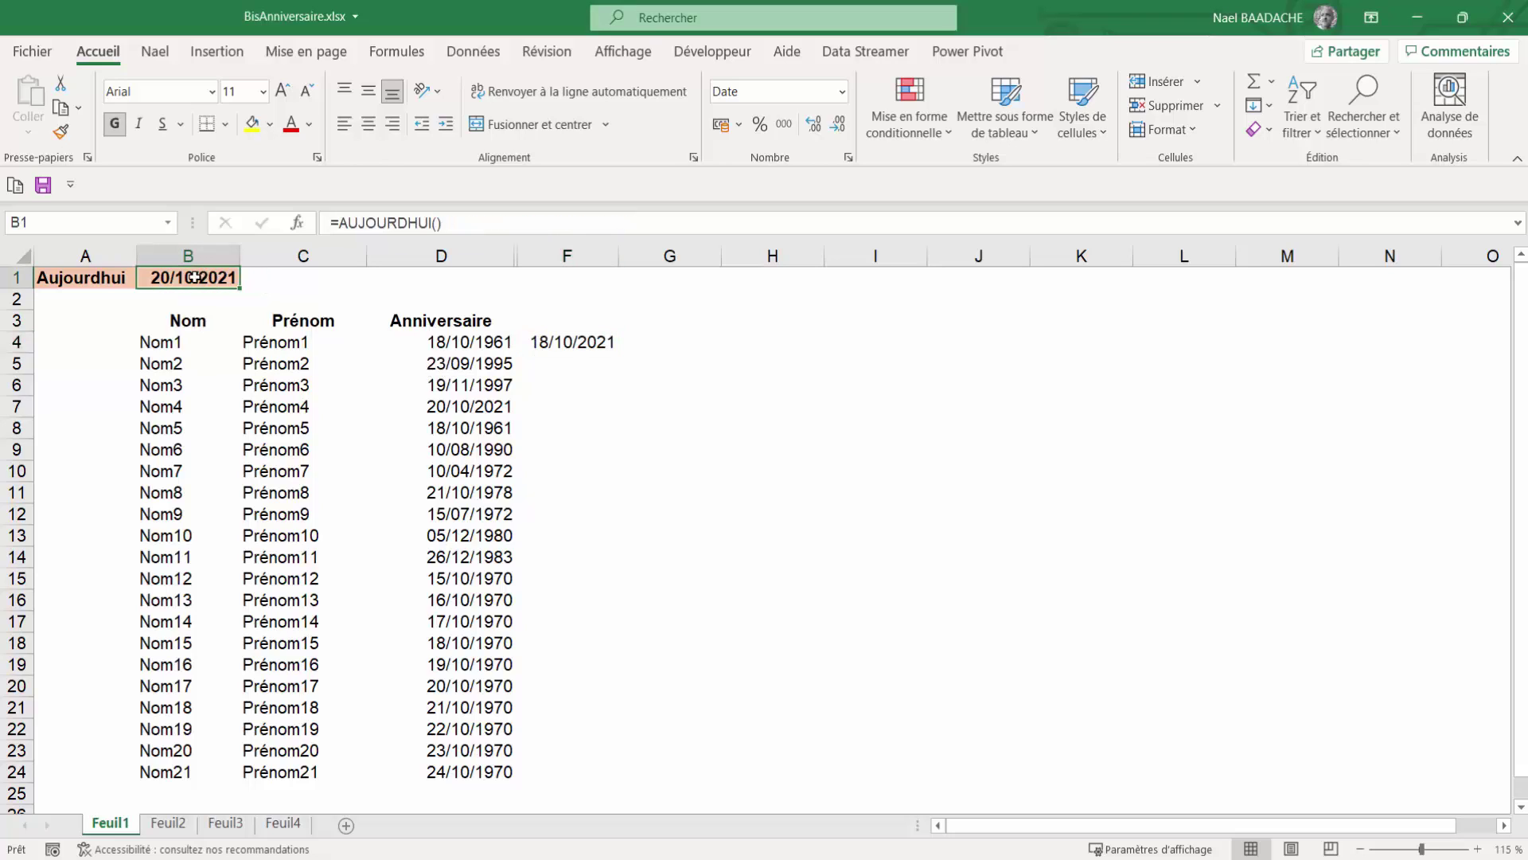
left_click(573, 343)
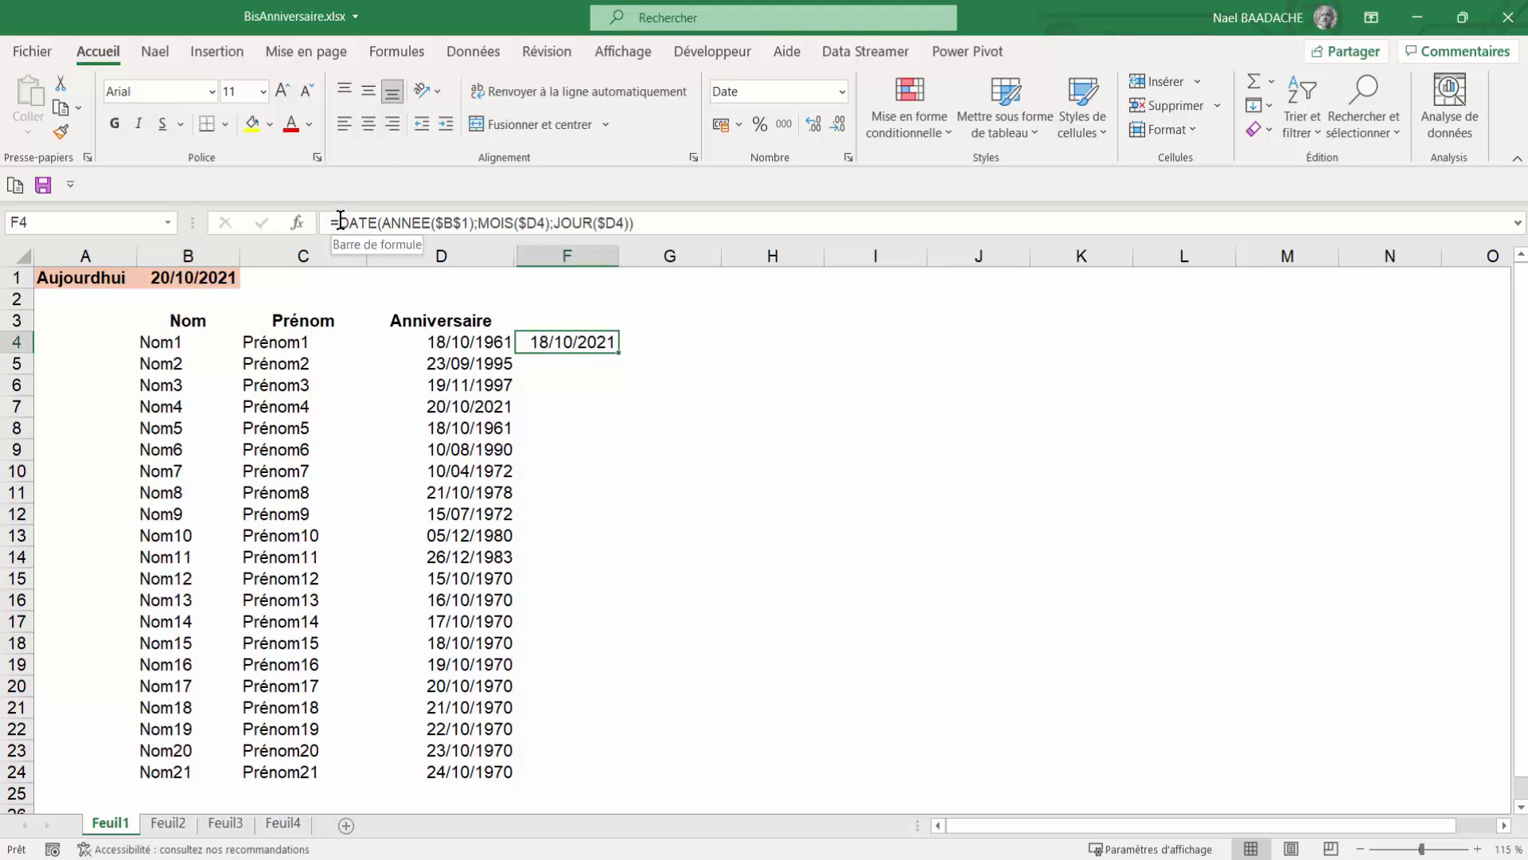
Step: Extend the F4 formula to subtract the DATE result from today's date, using the absolute reference $B$1
left_click(341, 222)
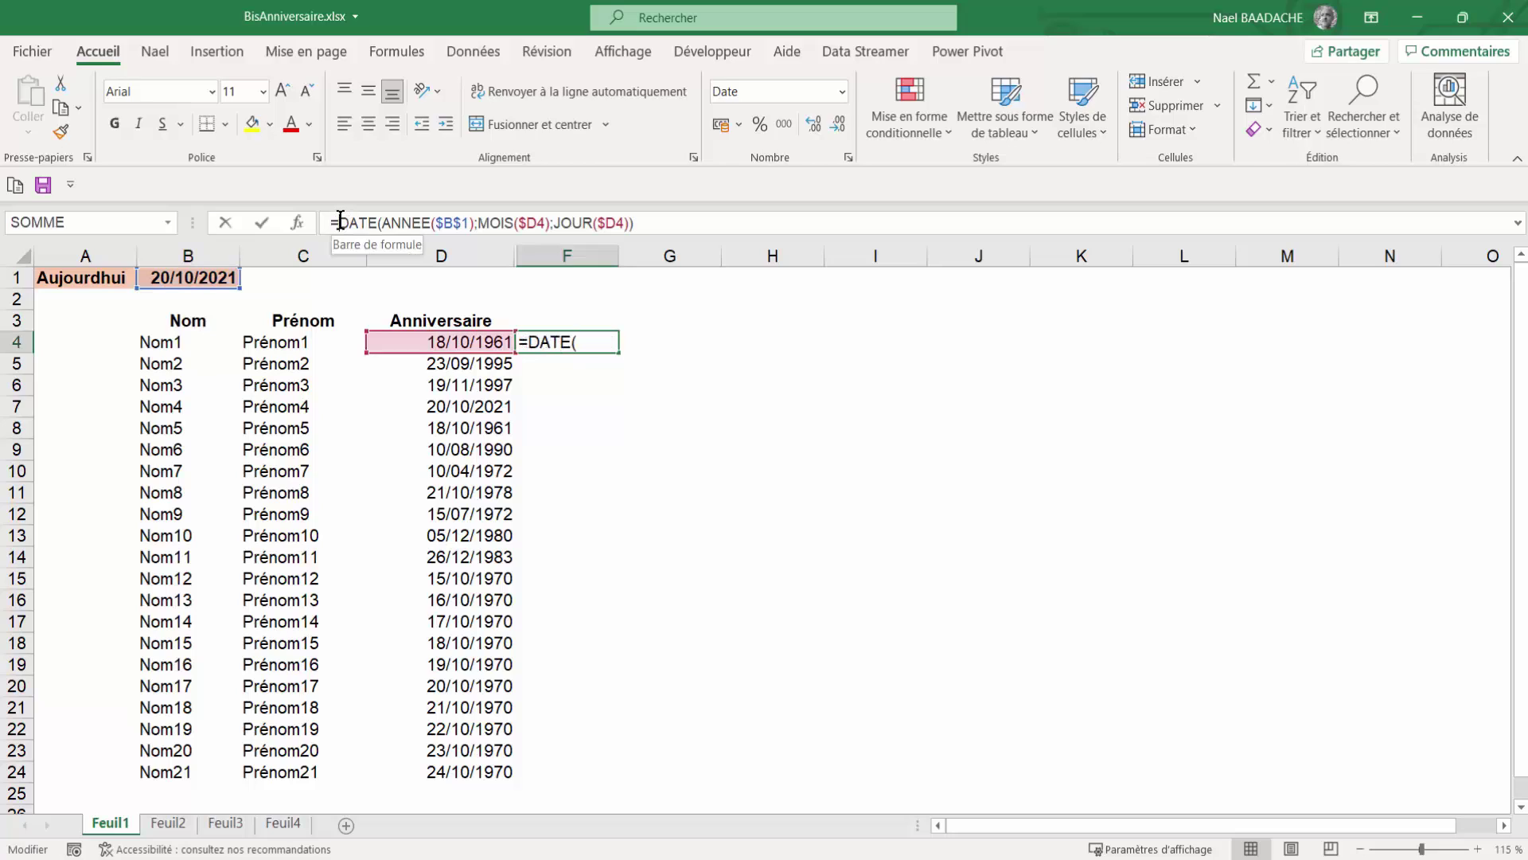
left_click(190, 279)
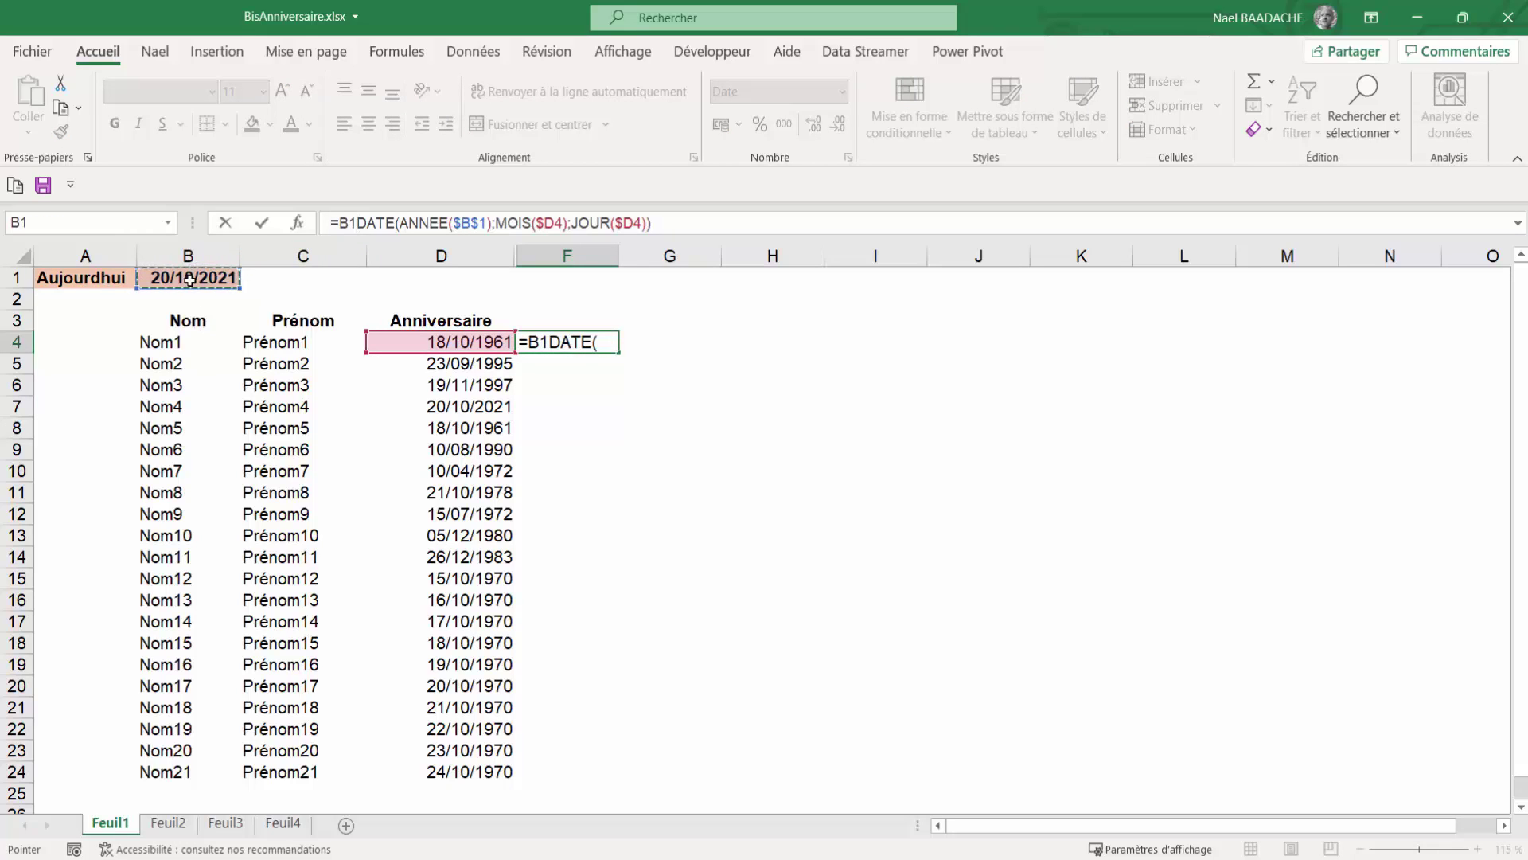
key("F4")
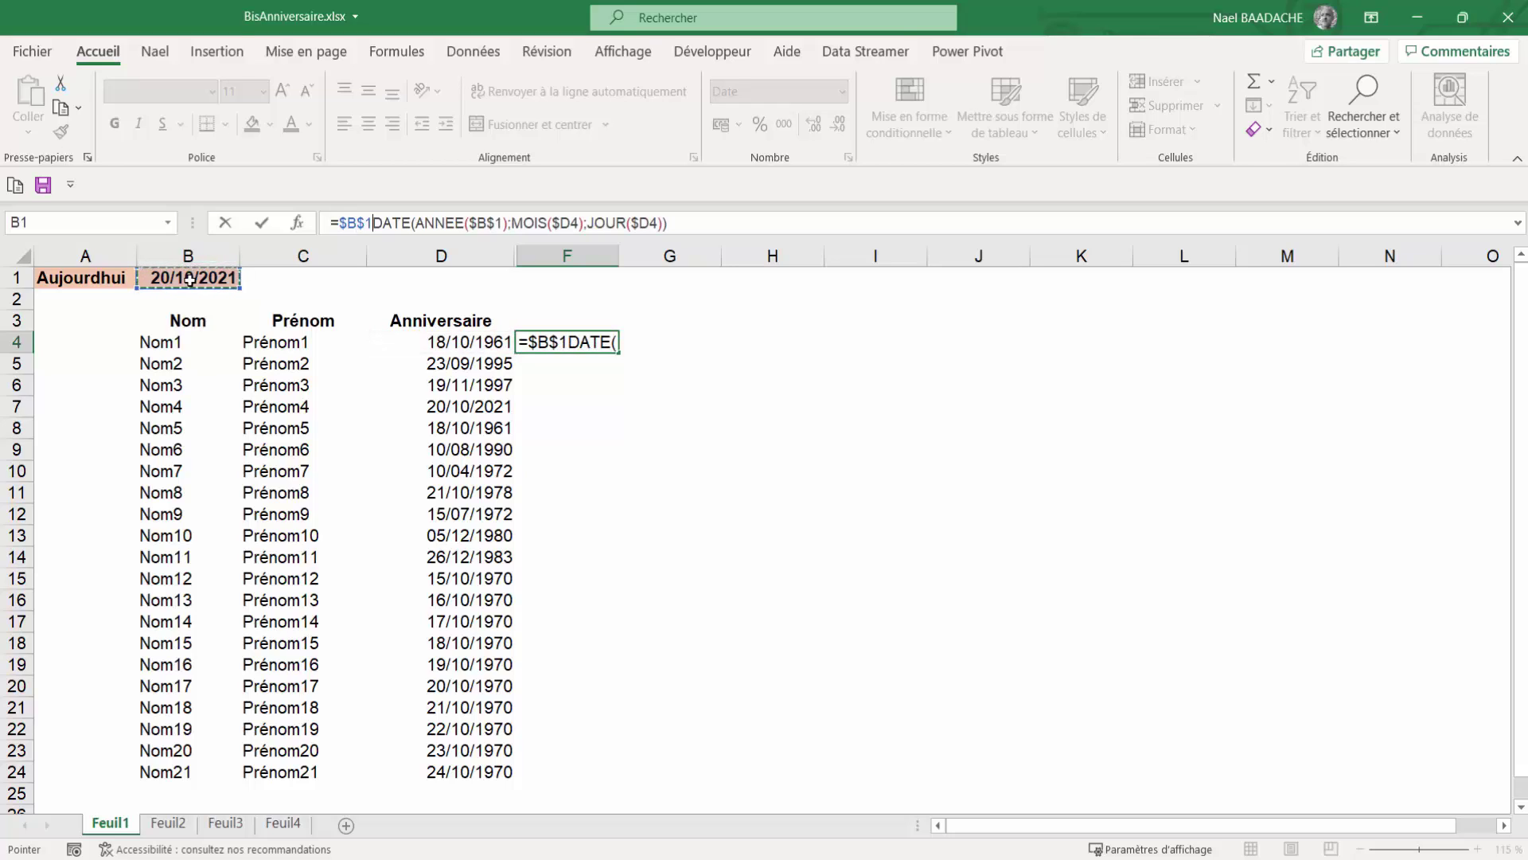
type("-")
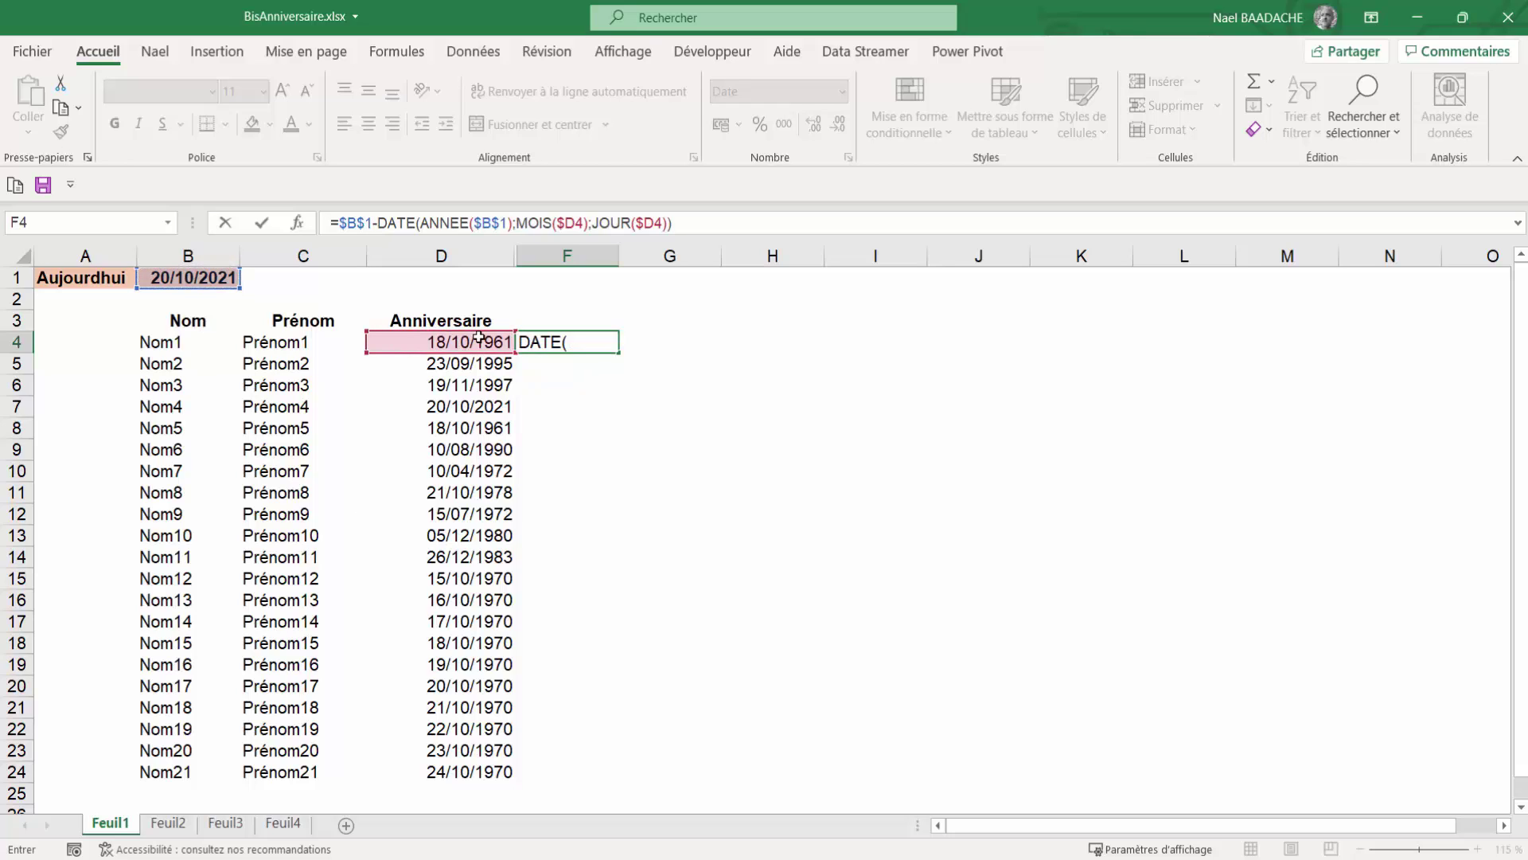
key("Return")
key("Up")
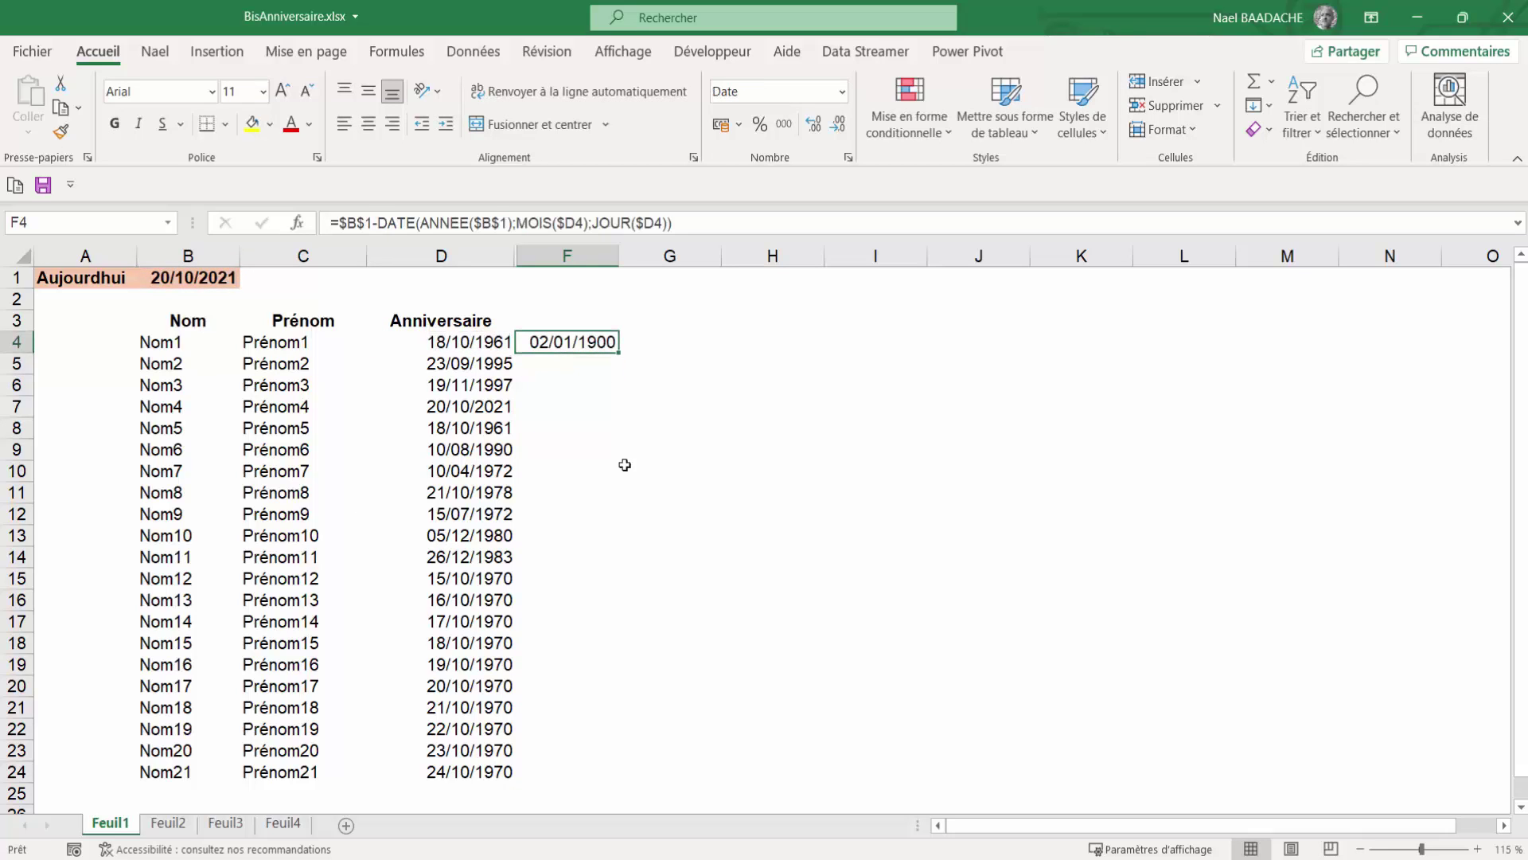
Step: Fill the F4 formula down to F24 and apply the Standard number format to the filled cells
left_click_drag(620, 353, 580, 778)
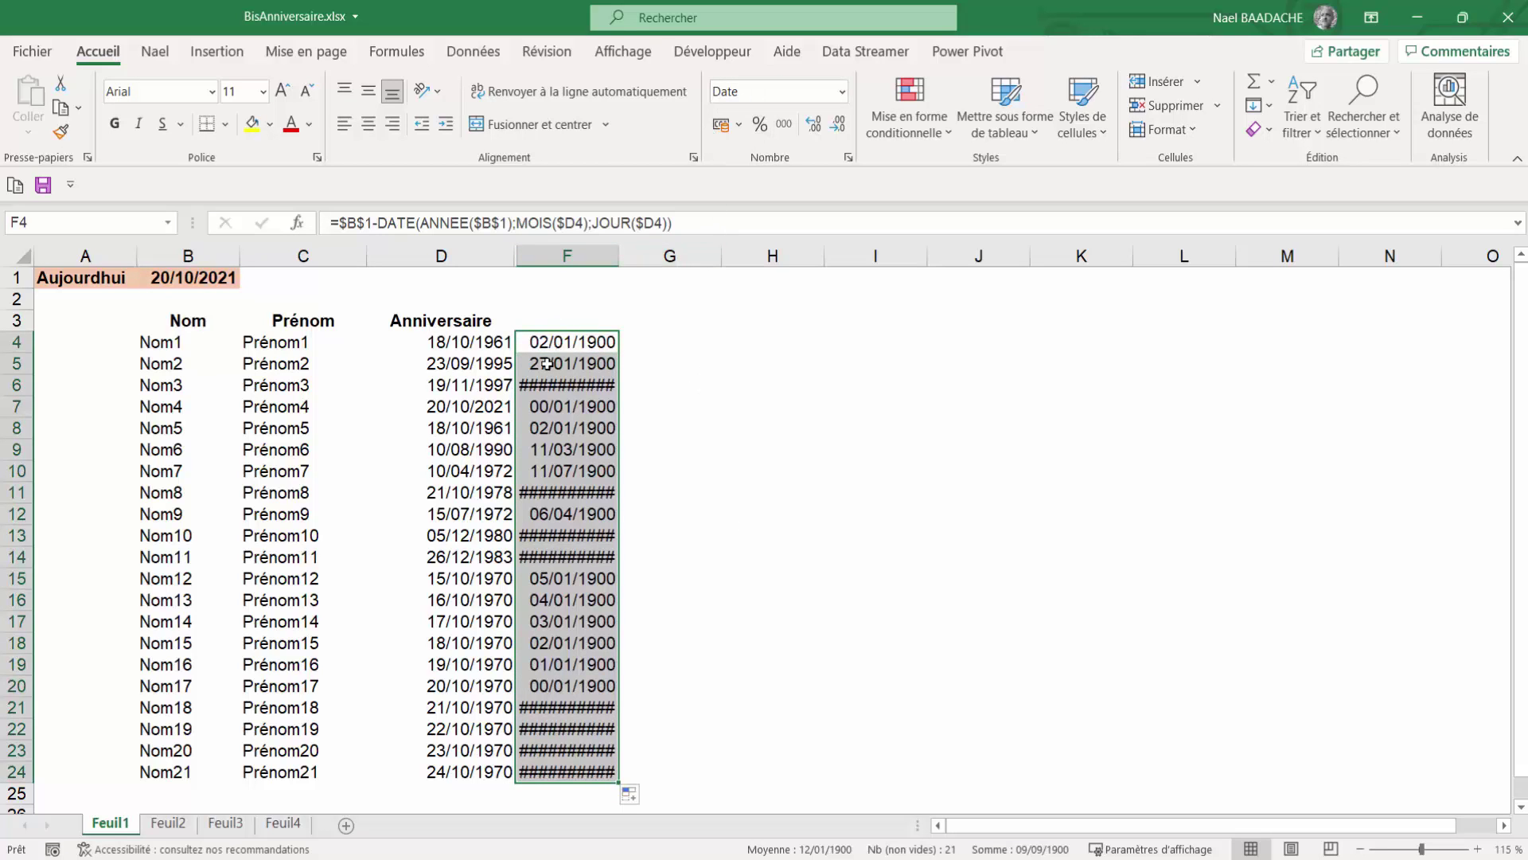
left_click(841, 94)
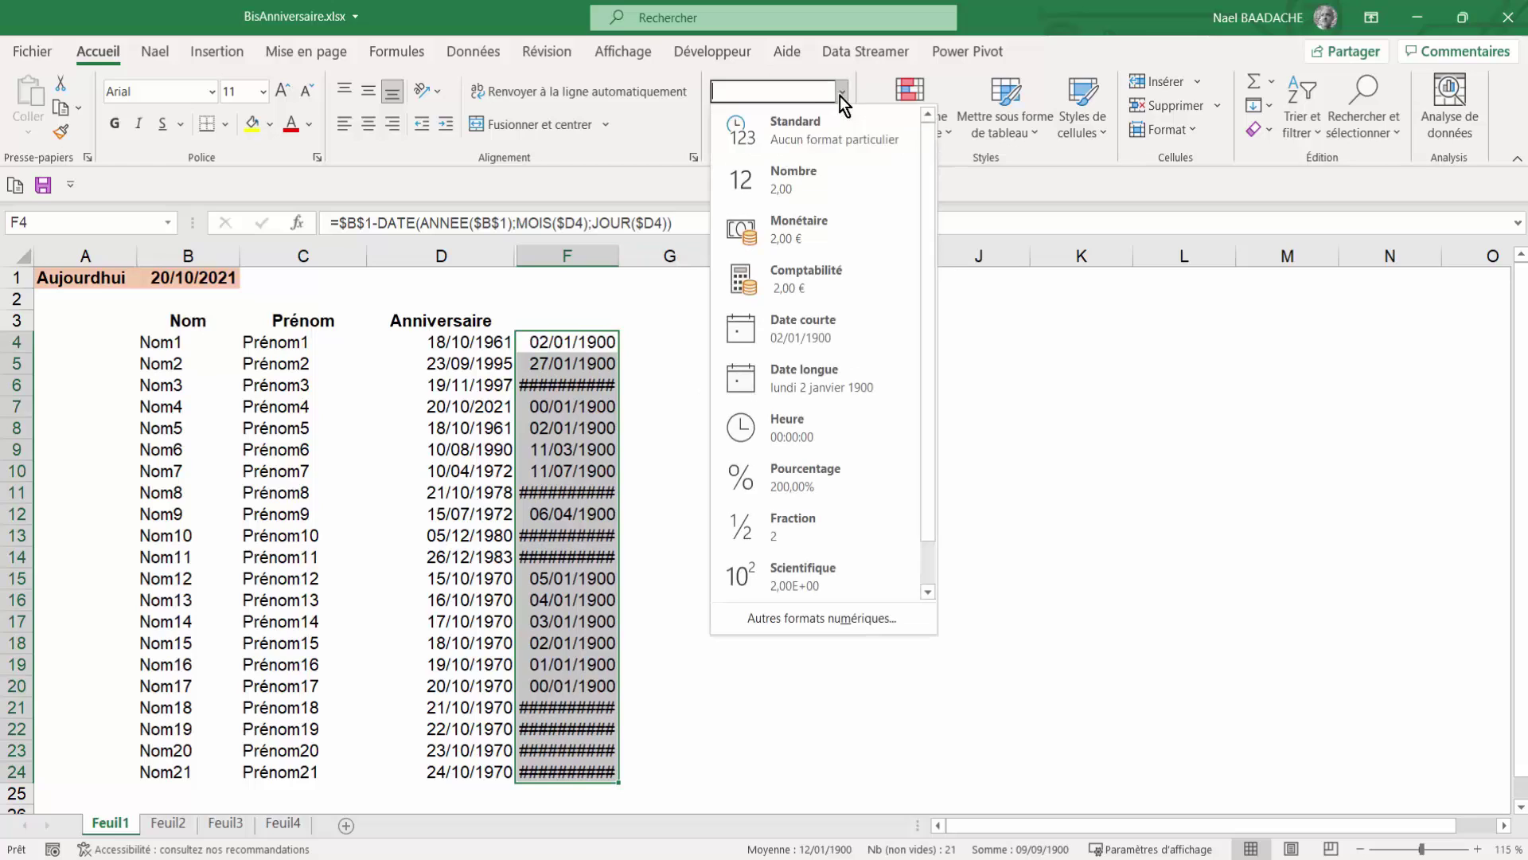
left_click(802, 131)
Step: Compare the day differences in column F with the birthdays and today's date for the Nom1, Nom4 and Nom17 rows
left_click(586, 342)
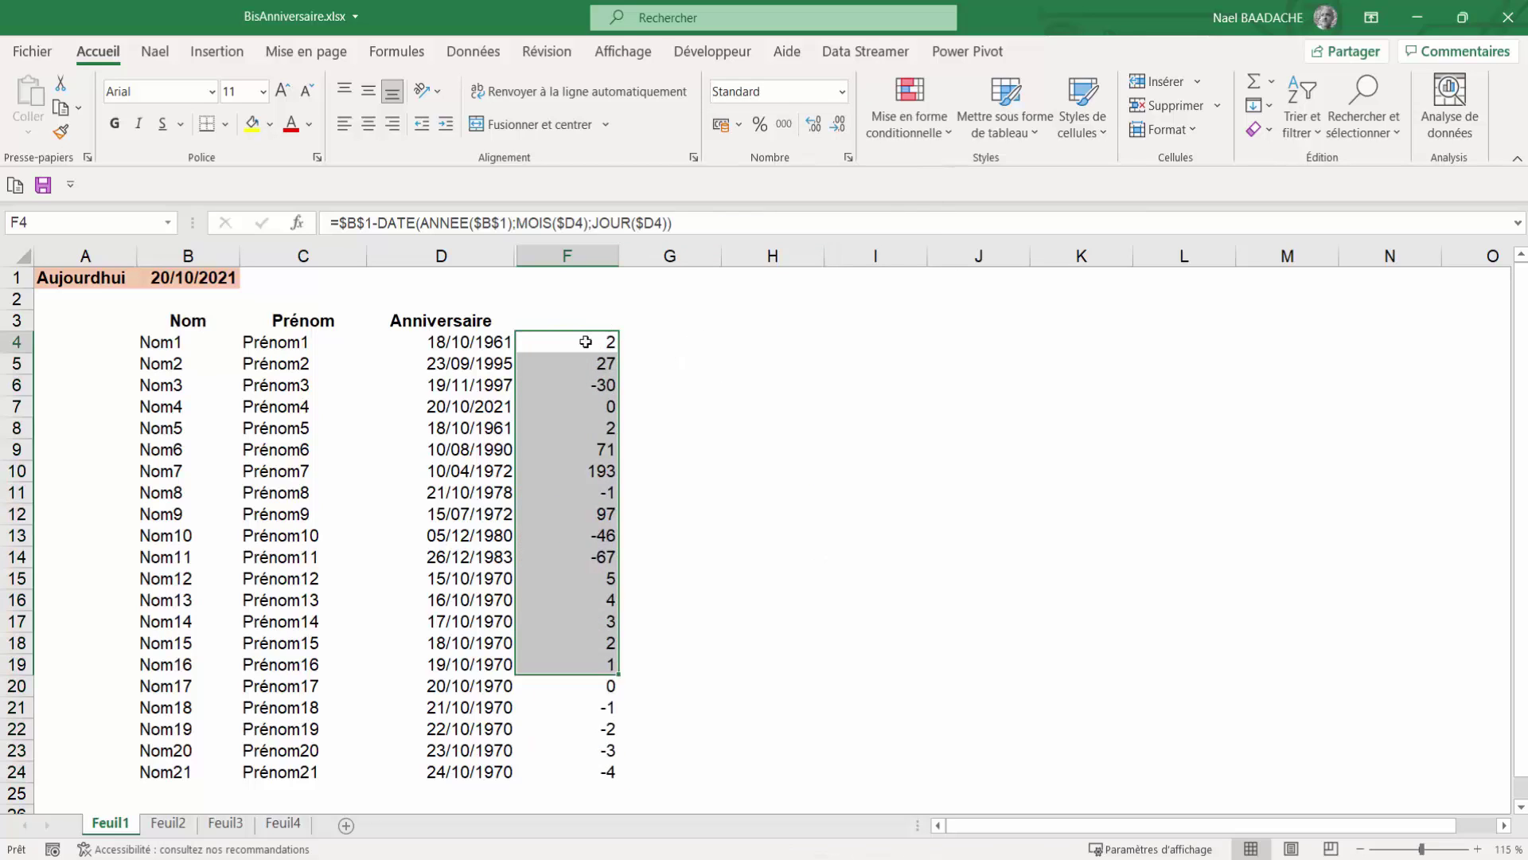
left_click(475, 343)
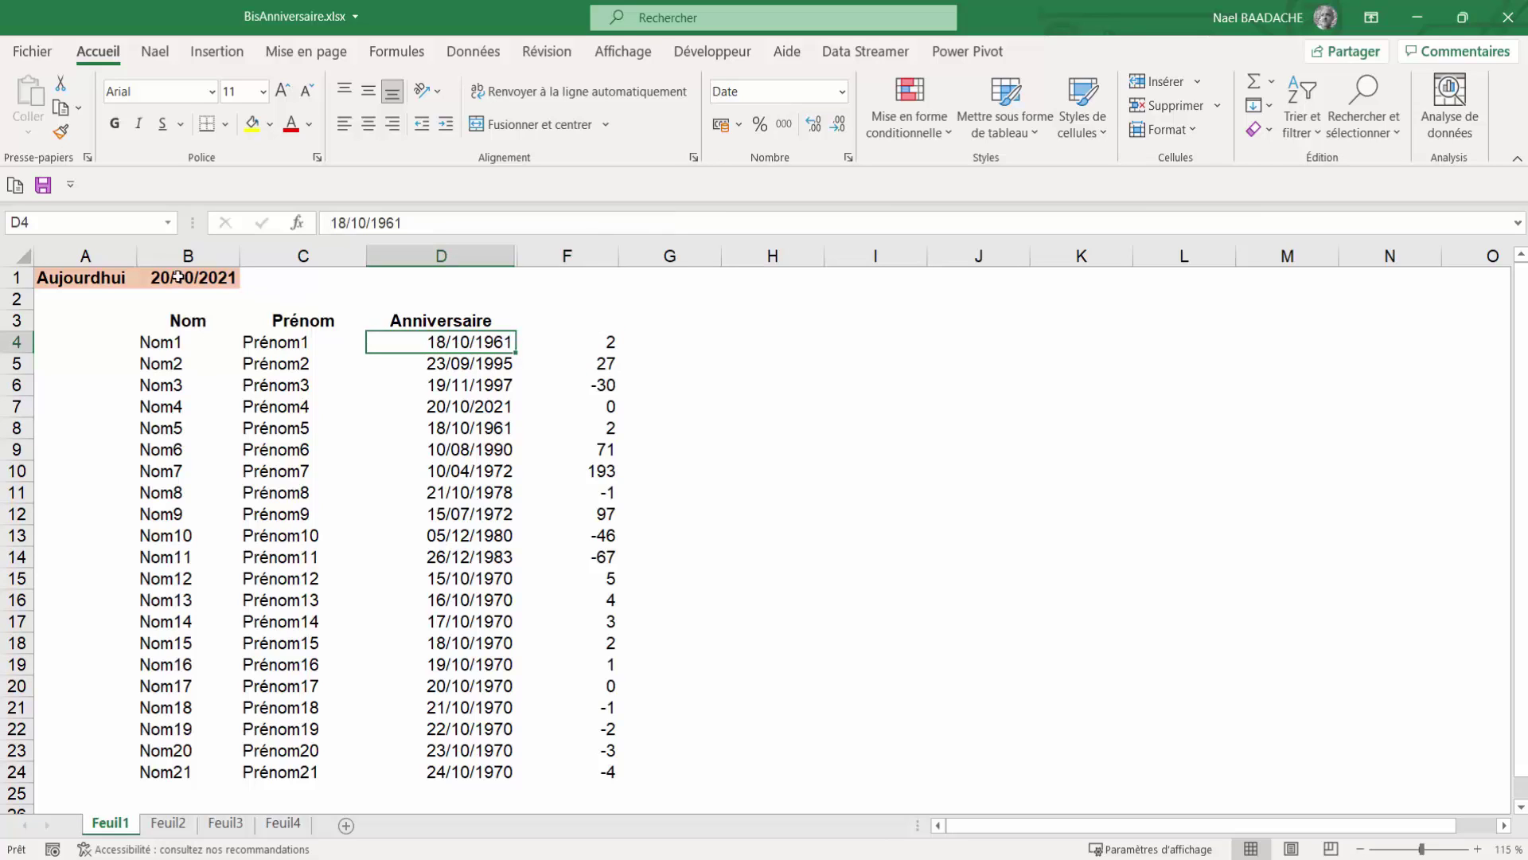
left_click(571, 341)
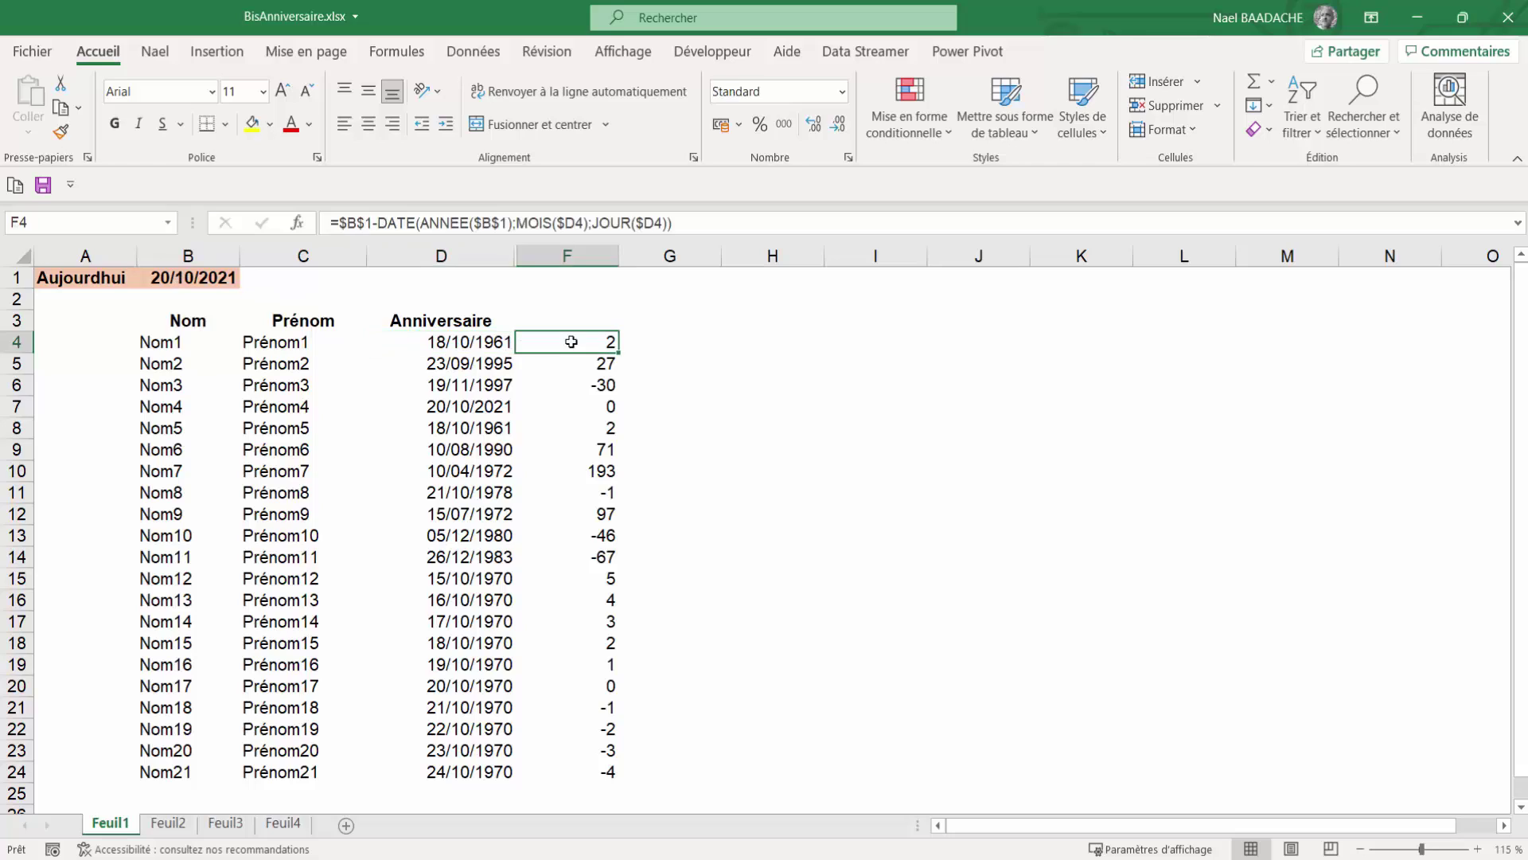
left_click(446, 409)
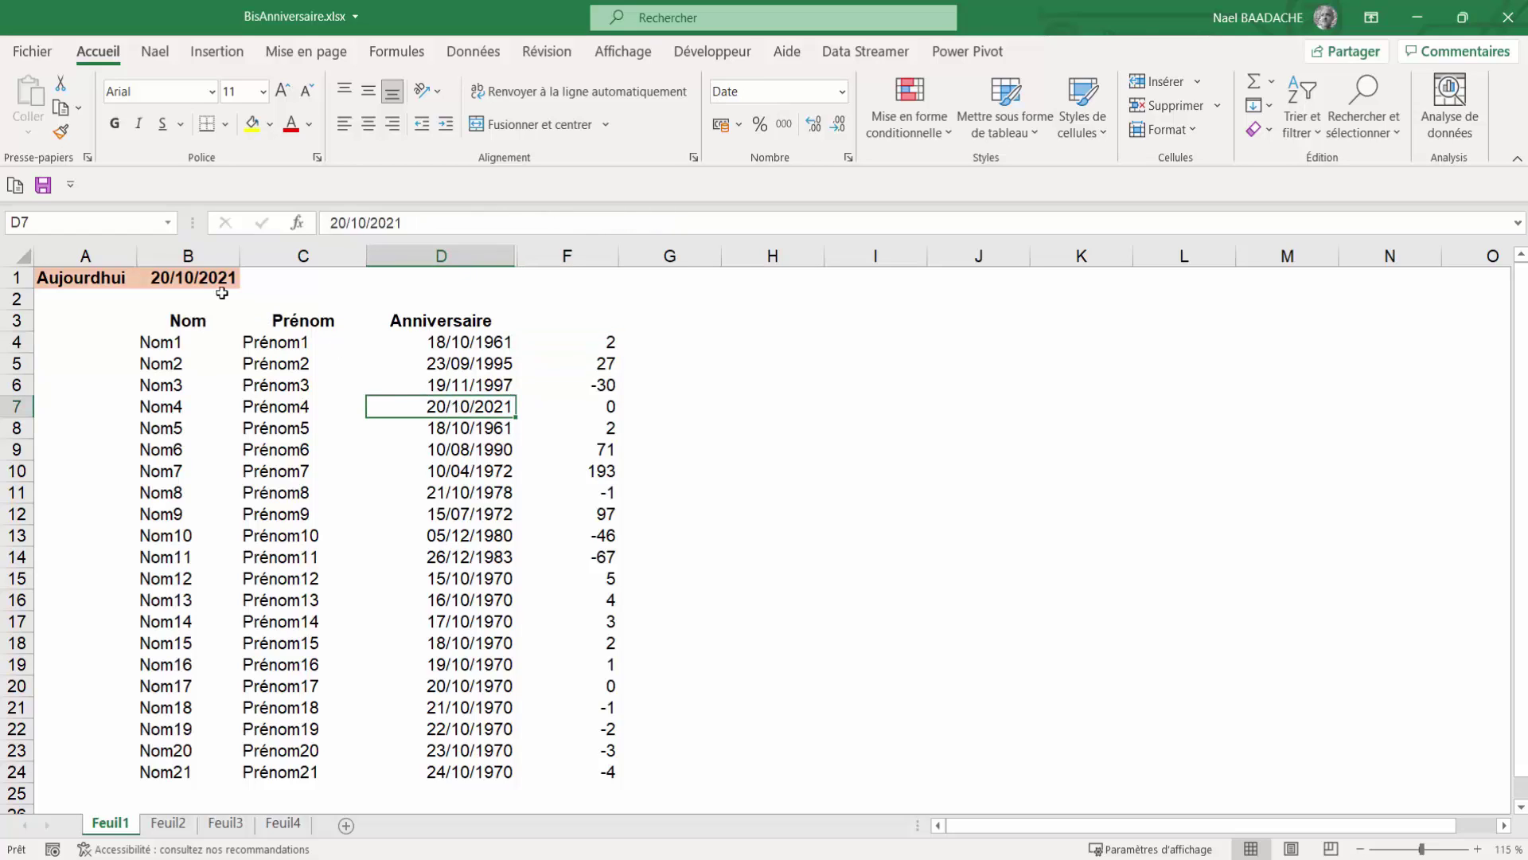
left_click(181, 283)
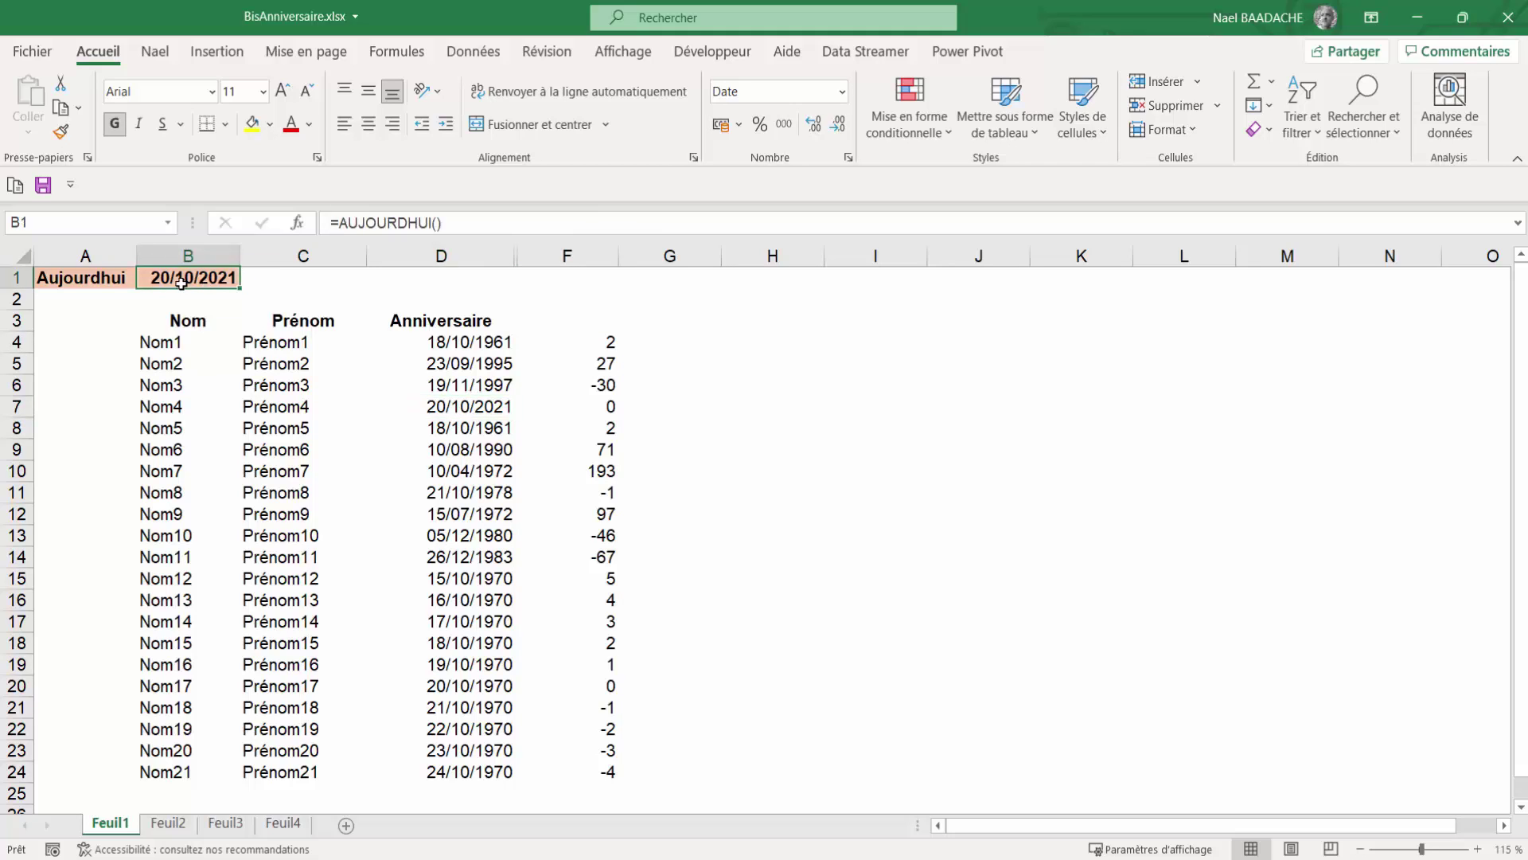
left_click(468, 406)
left_click_drag(167, 406, 614, 407)
left_click(610, 412)
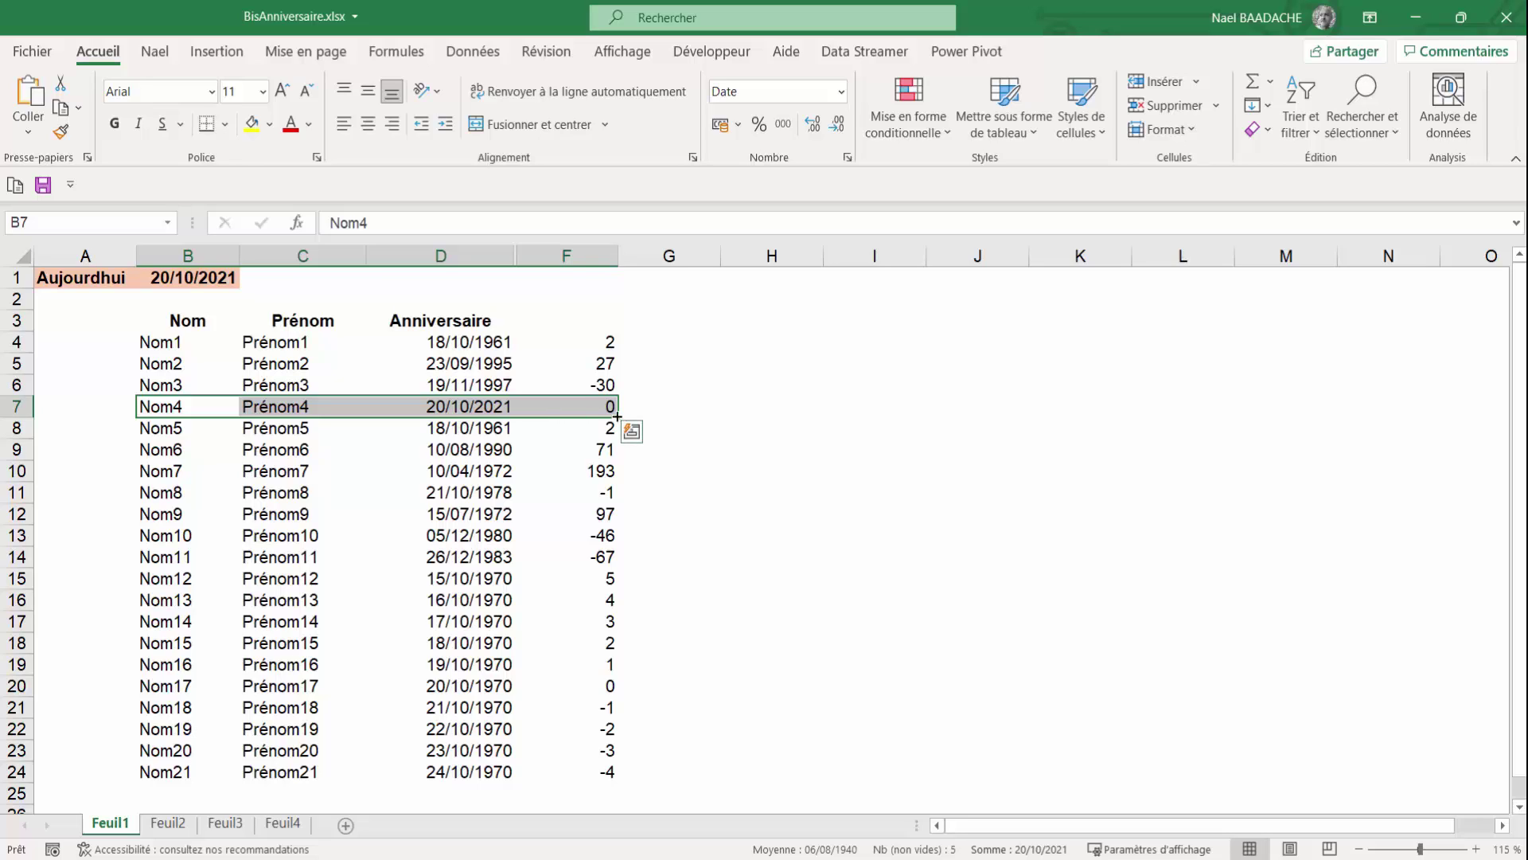
left_click(489, 558)
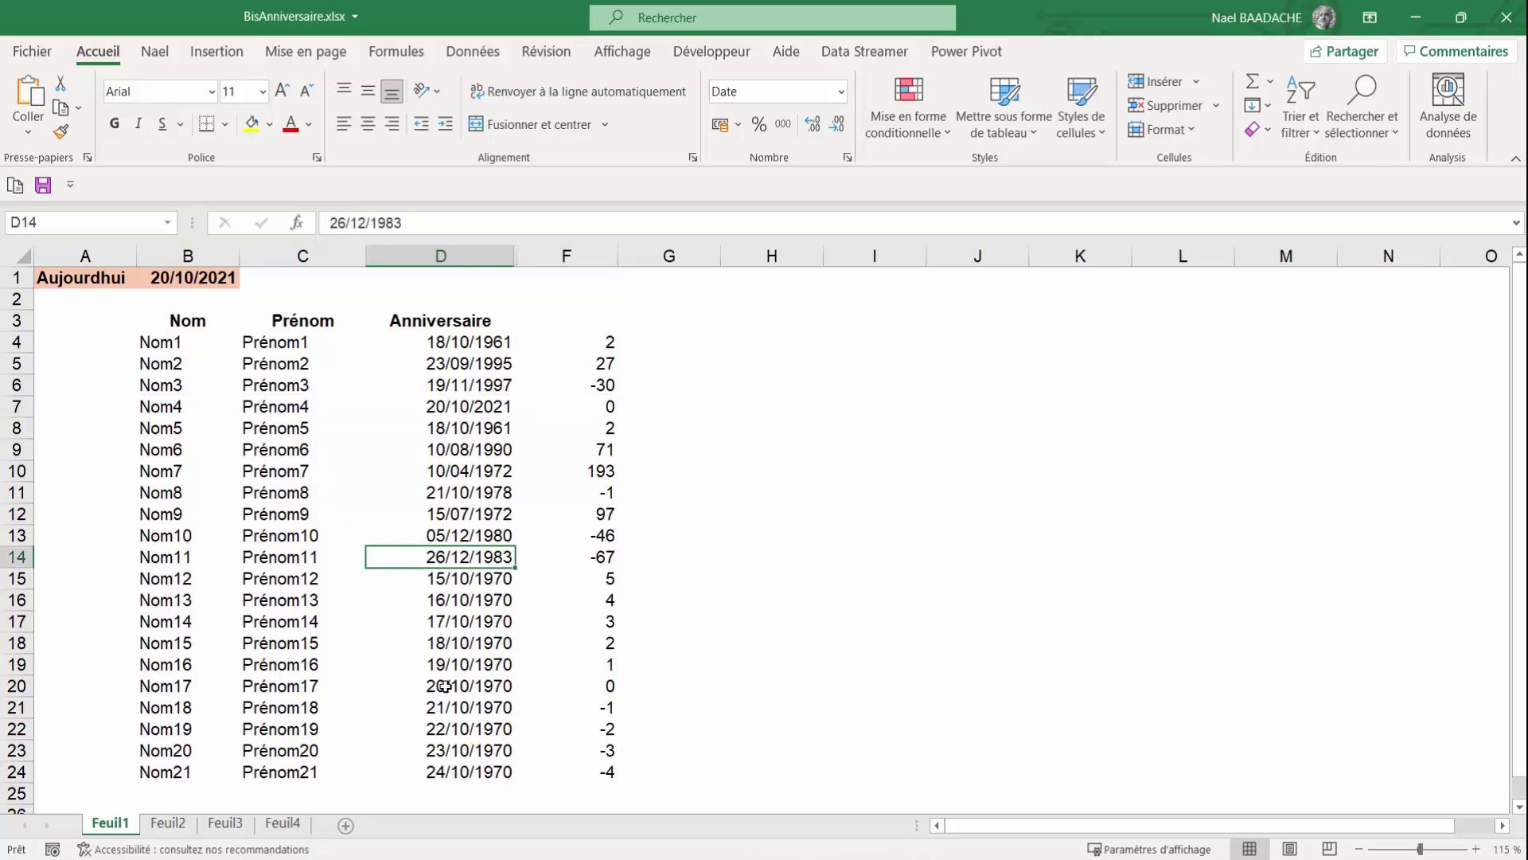
left_click_drag(157, 686, 606, 686)
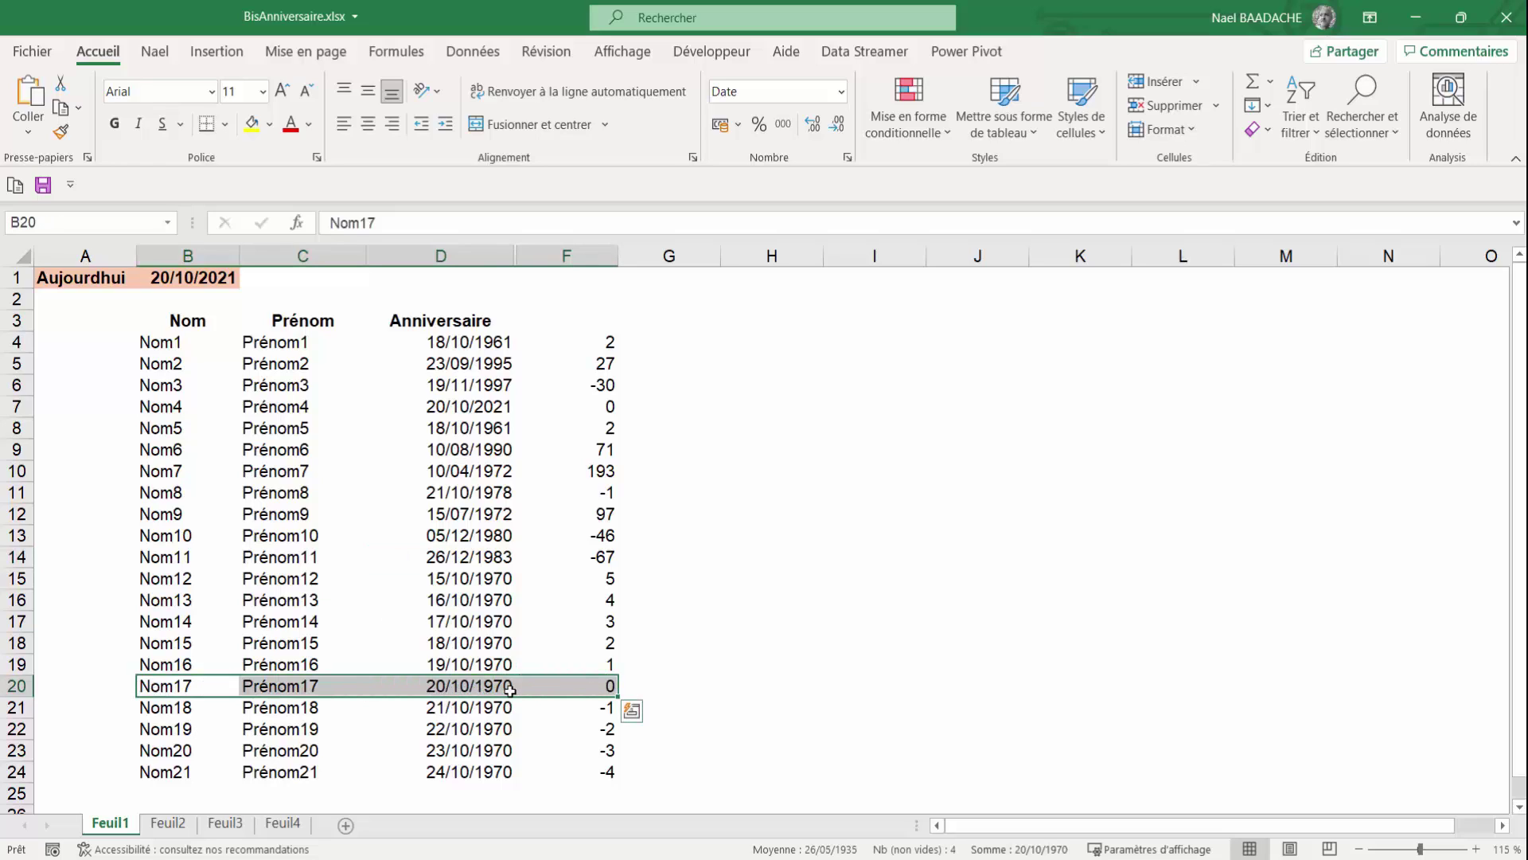
left_click(610, 688)
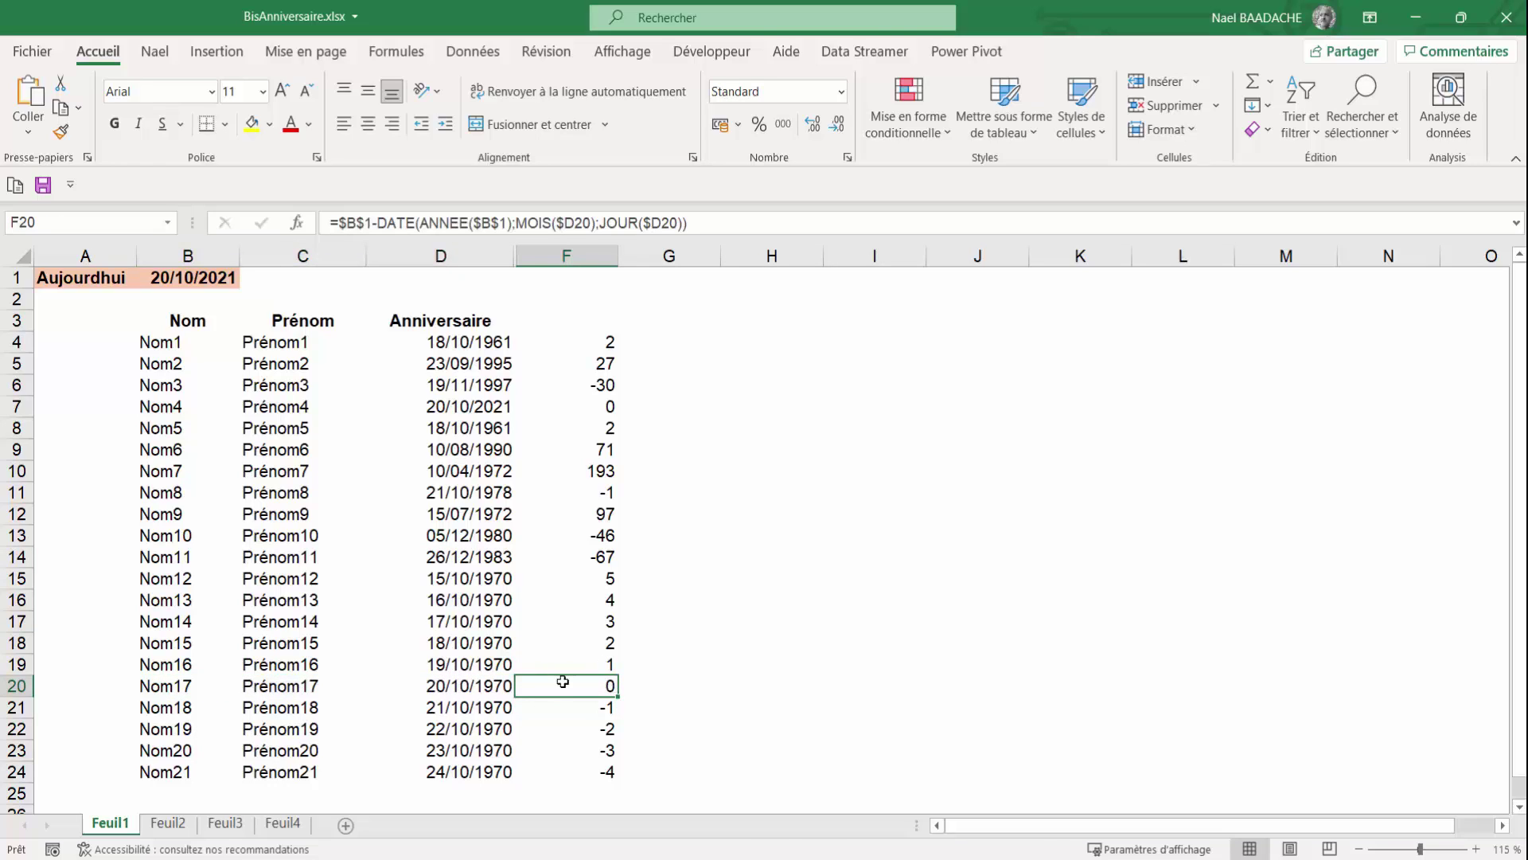
Step: Insert an empty column before column F to separate the day differences from the birthday list
left_click(598, 343)
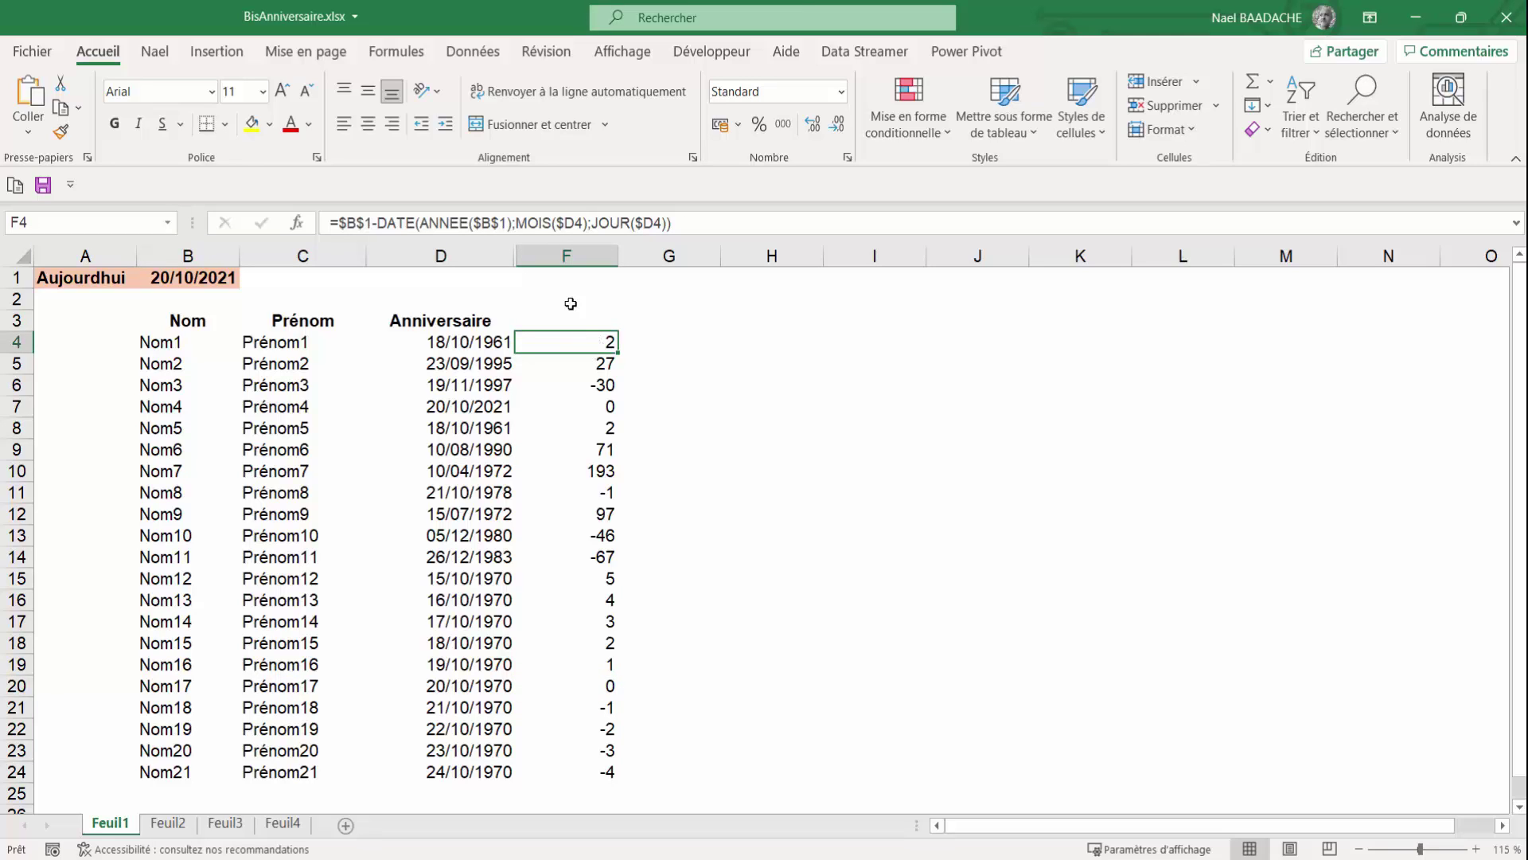
left_click(577, 251)
right_click(577, 252)
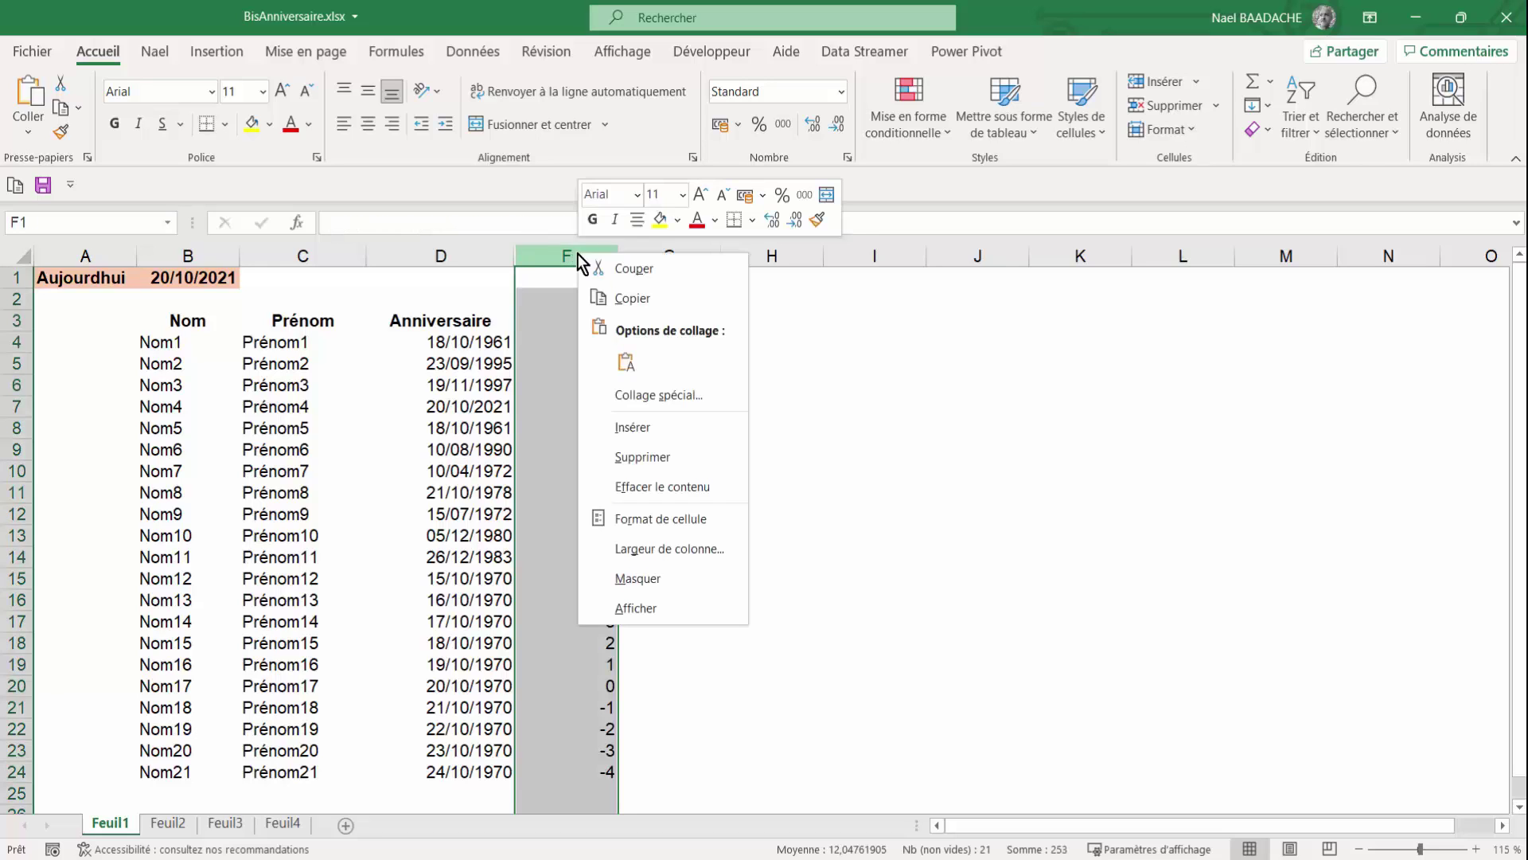
left_click(619, 428)
left_click(649, 470)
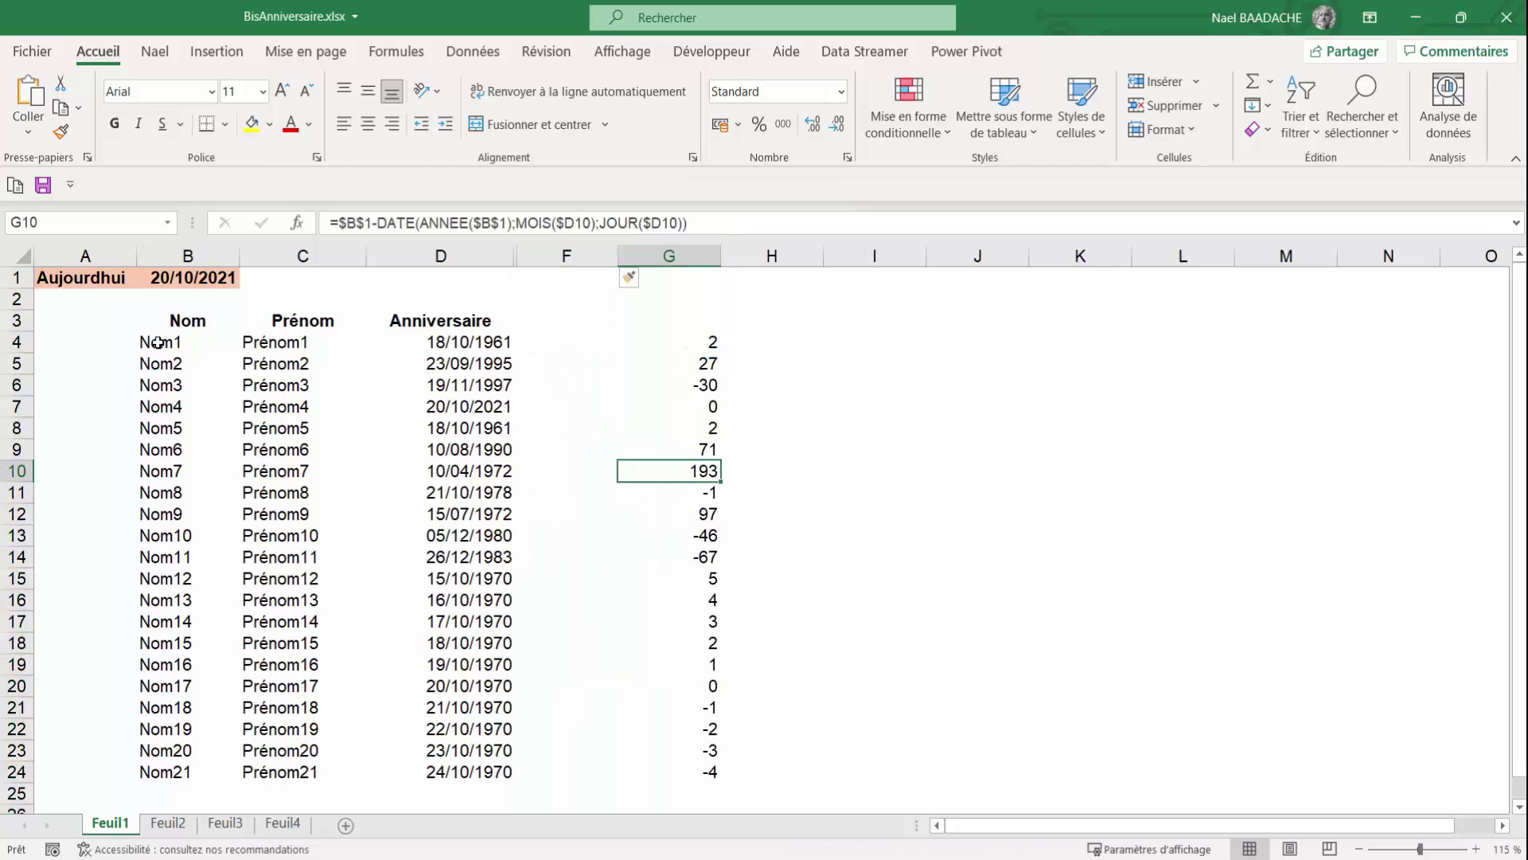
left_click_drag(159, 343, 164, 644)
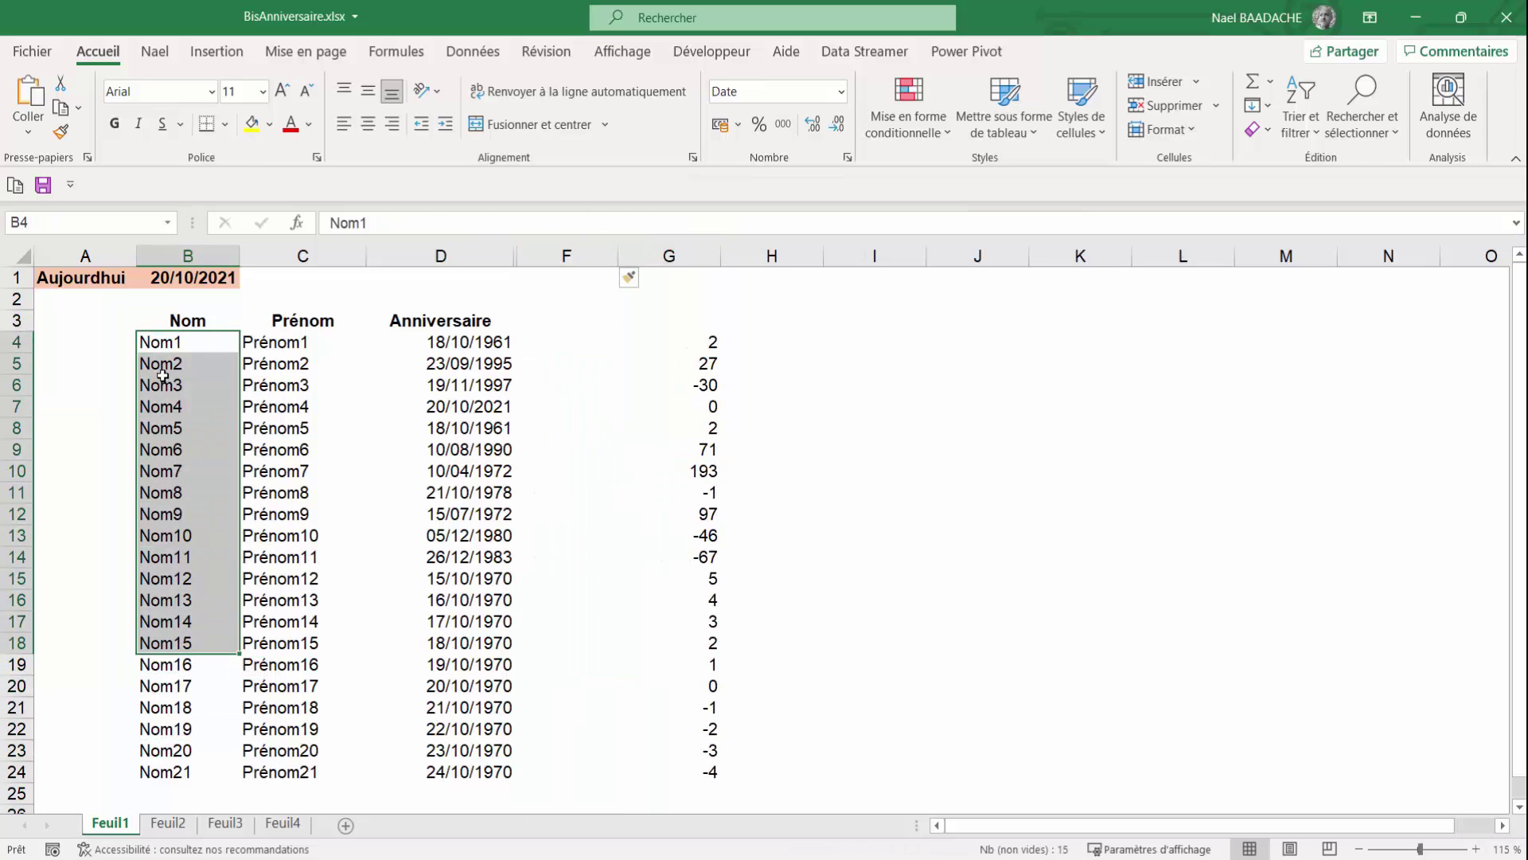
left_click(694, 254)
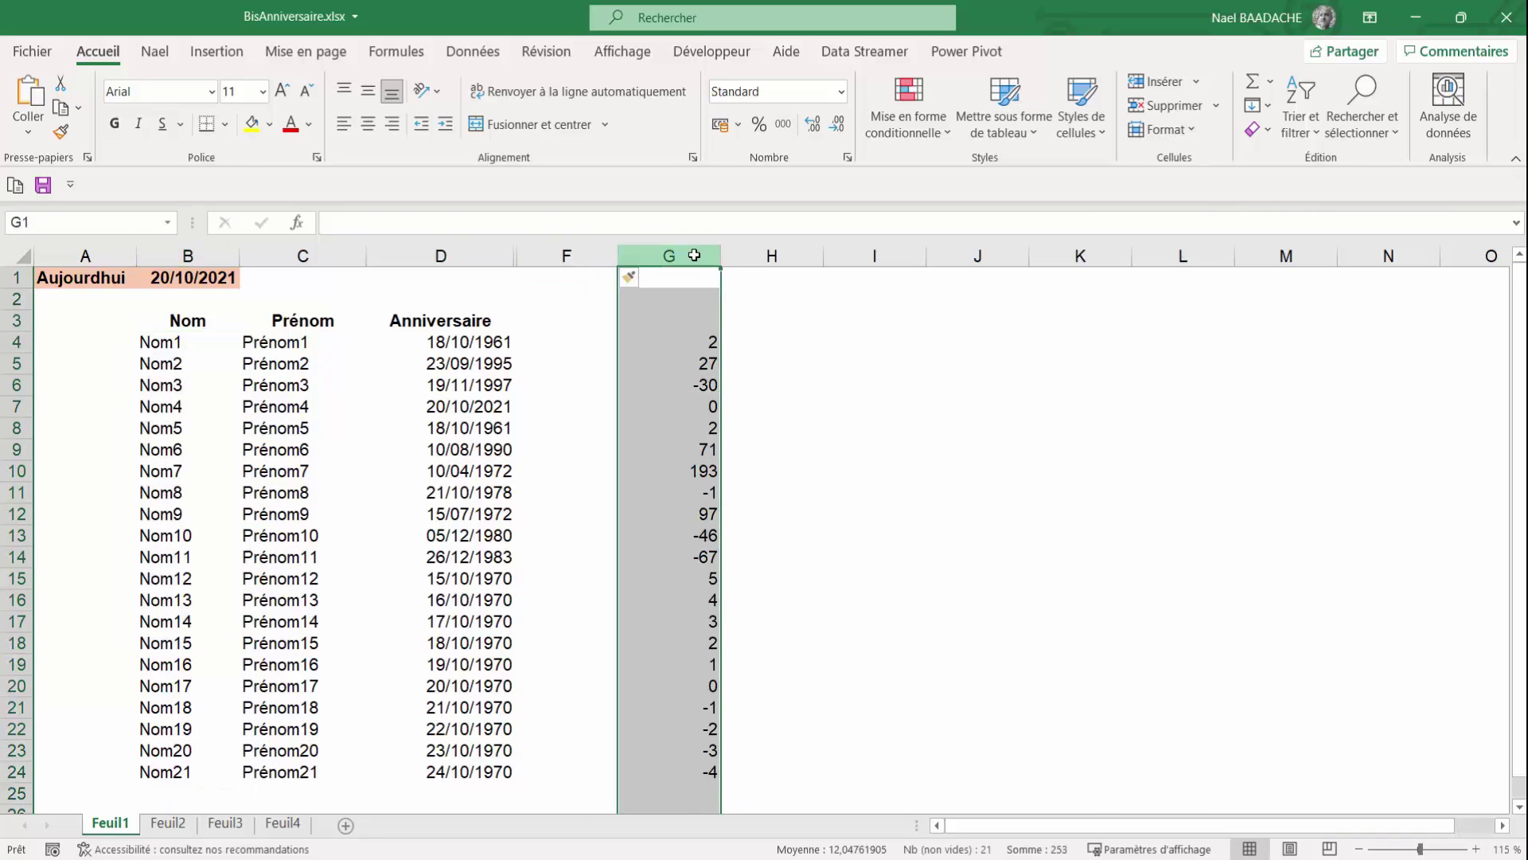
left_click(173, 342)
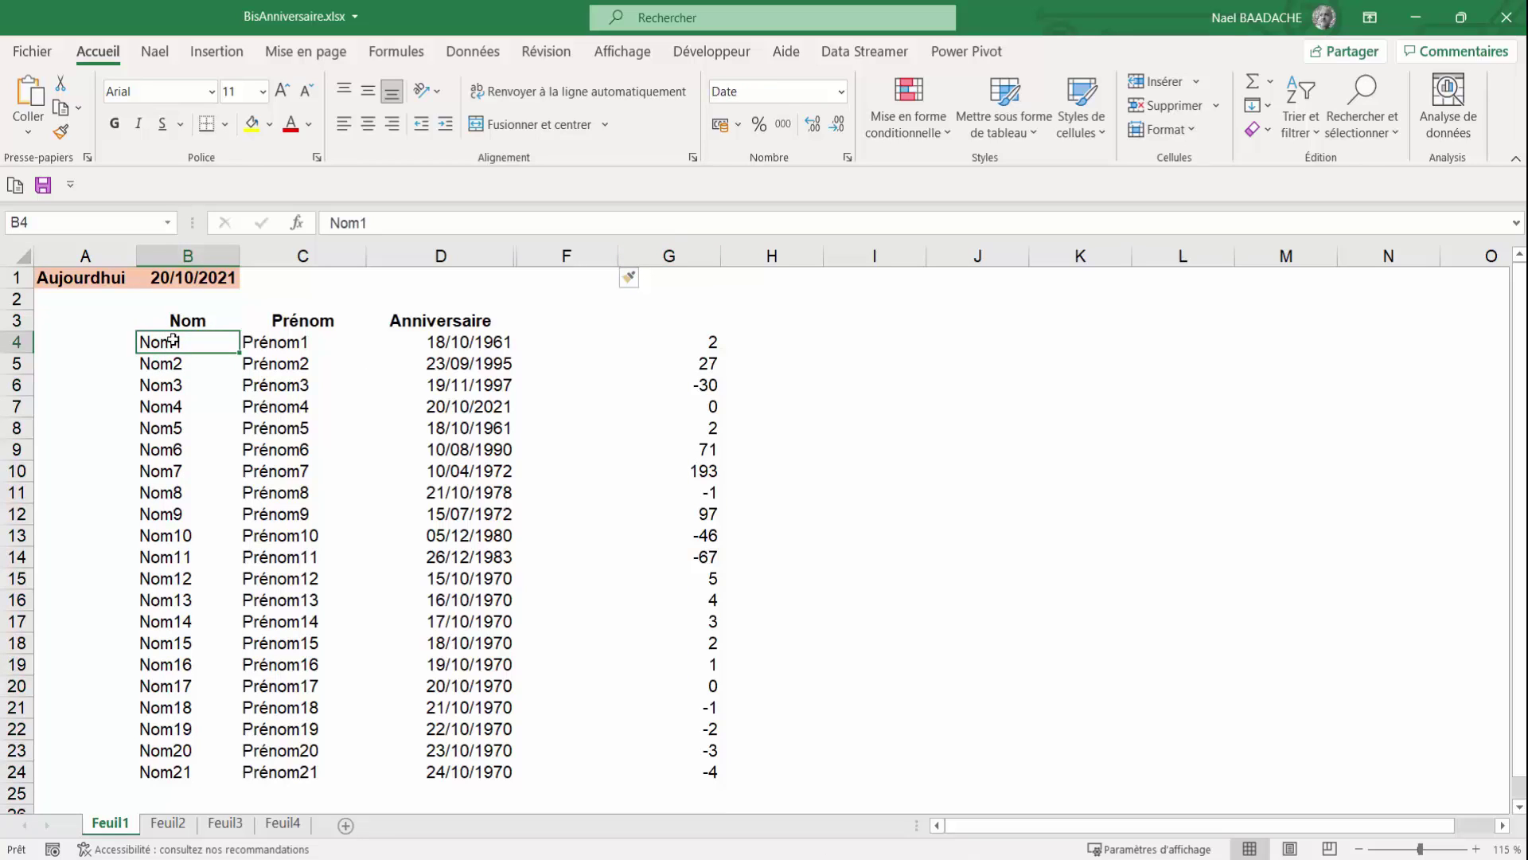
Step: Copy the full text of the G4 formula, leaving the cell unedited
left_click(686, 343)
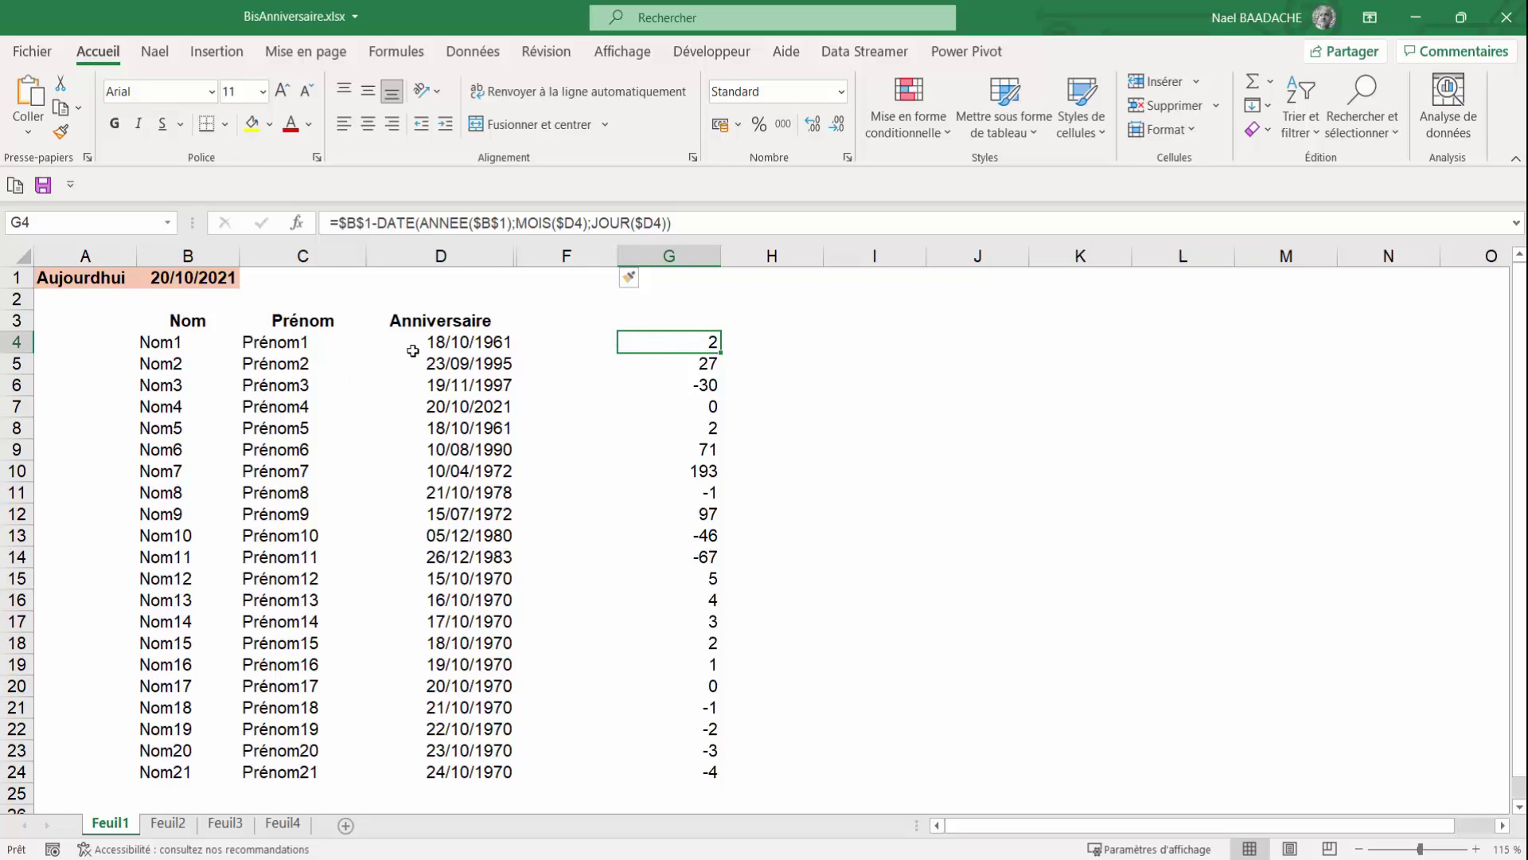
left_click_drag(685, 224, 319, 224)
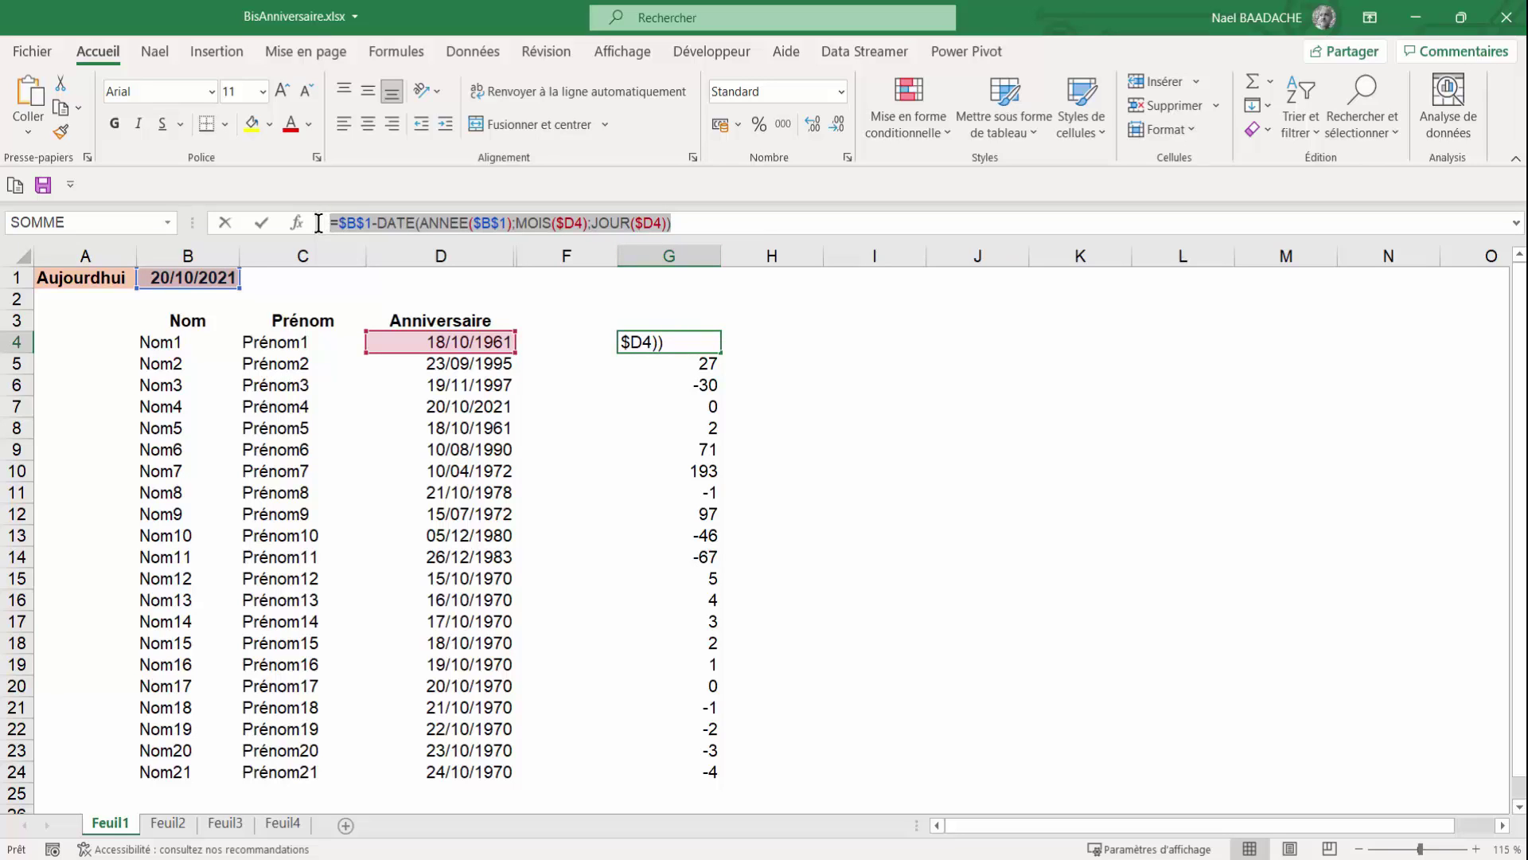
key("ctrl+c")
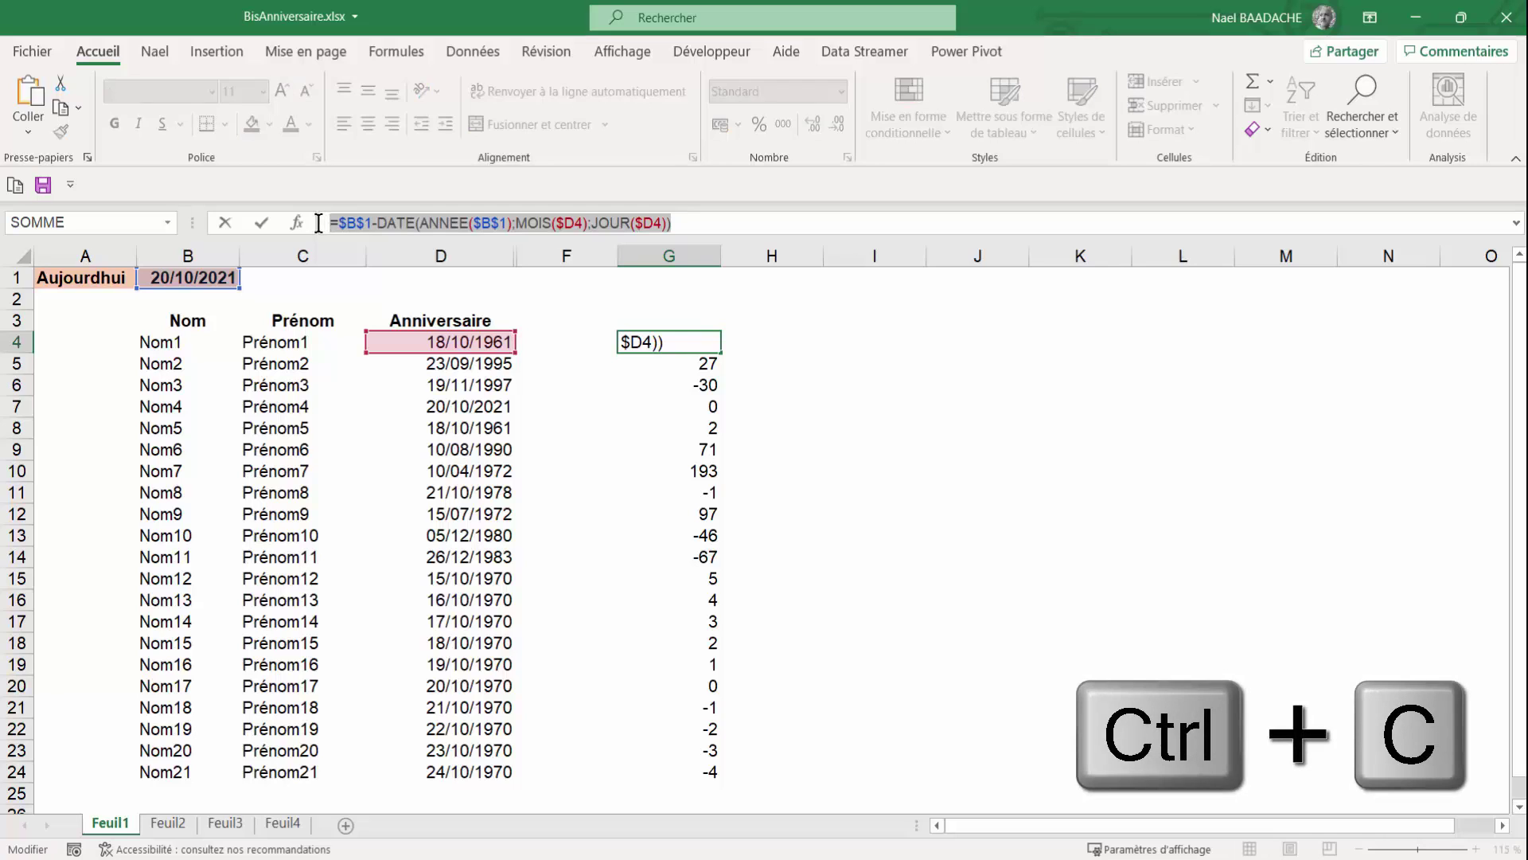
key("Escape")
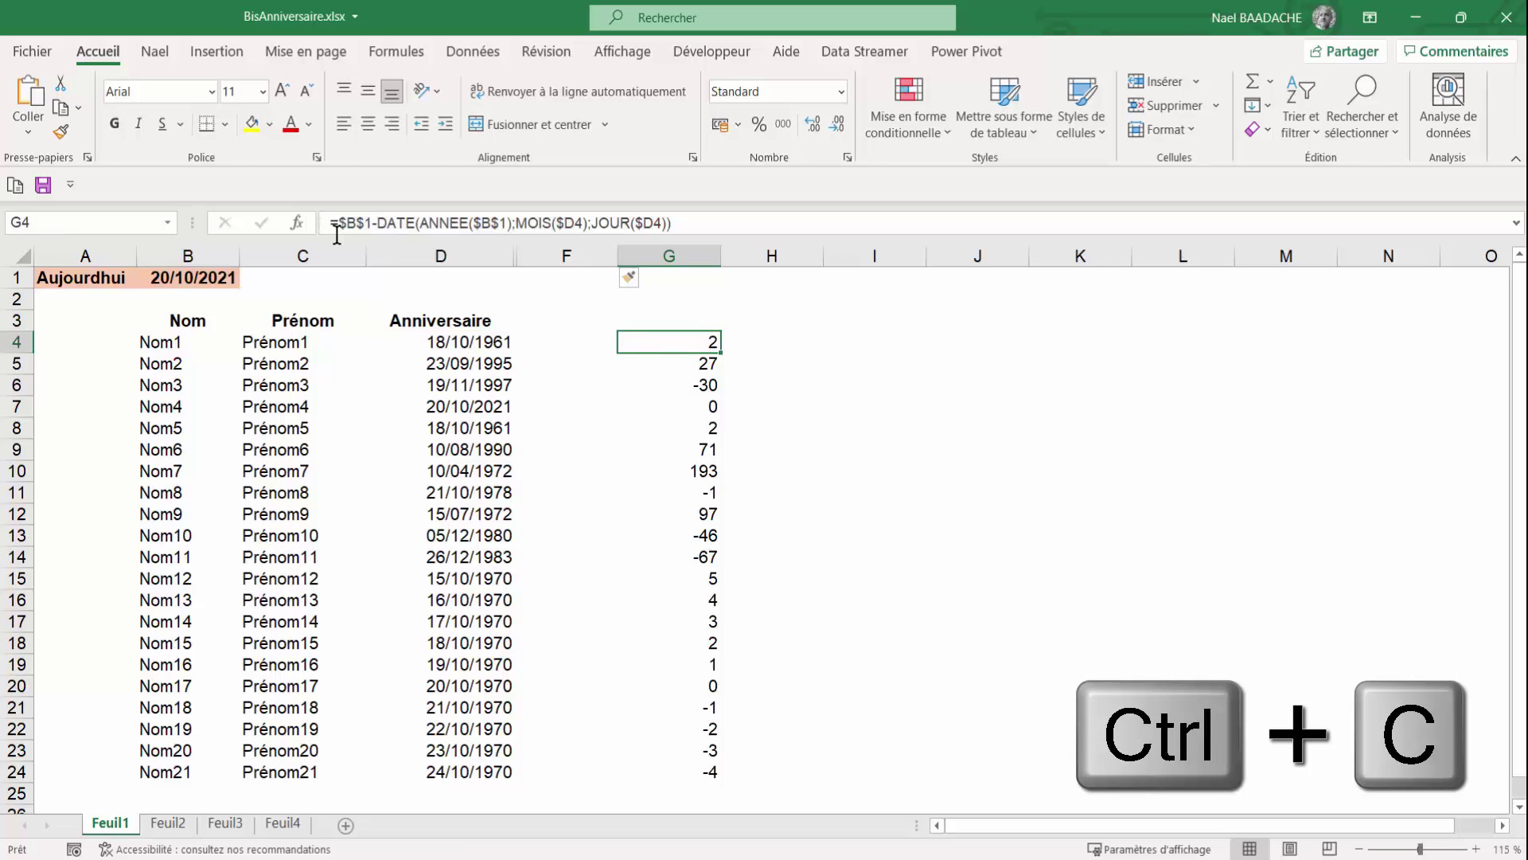
Step: Select B4:D24 and start a new conditional formatting rule that uses a formula to determine which cells to format
left_click(164, 344)
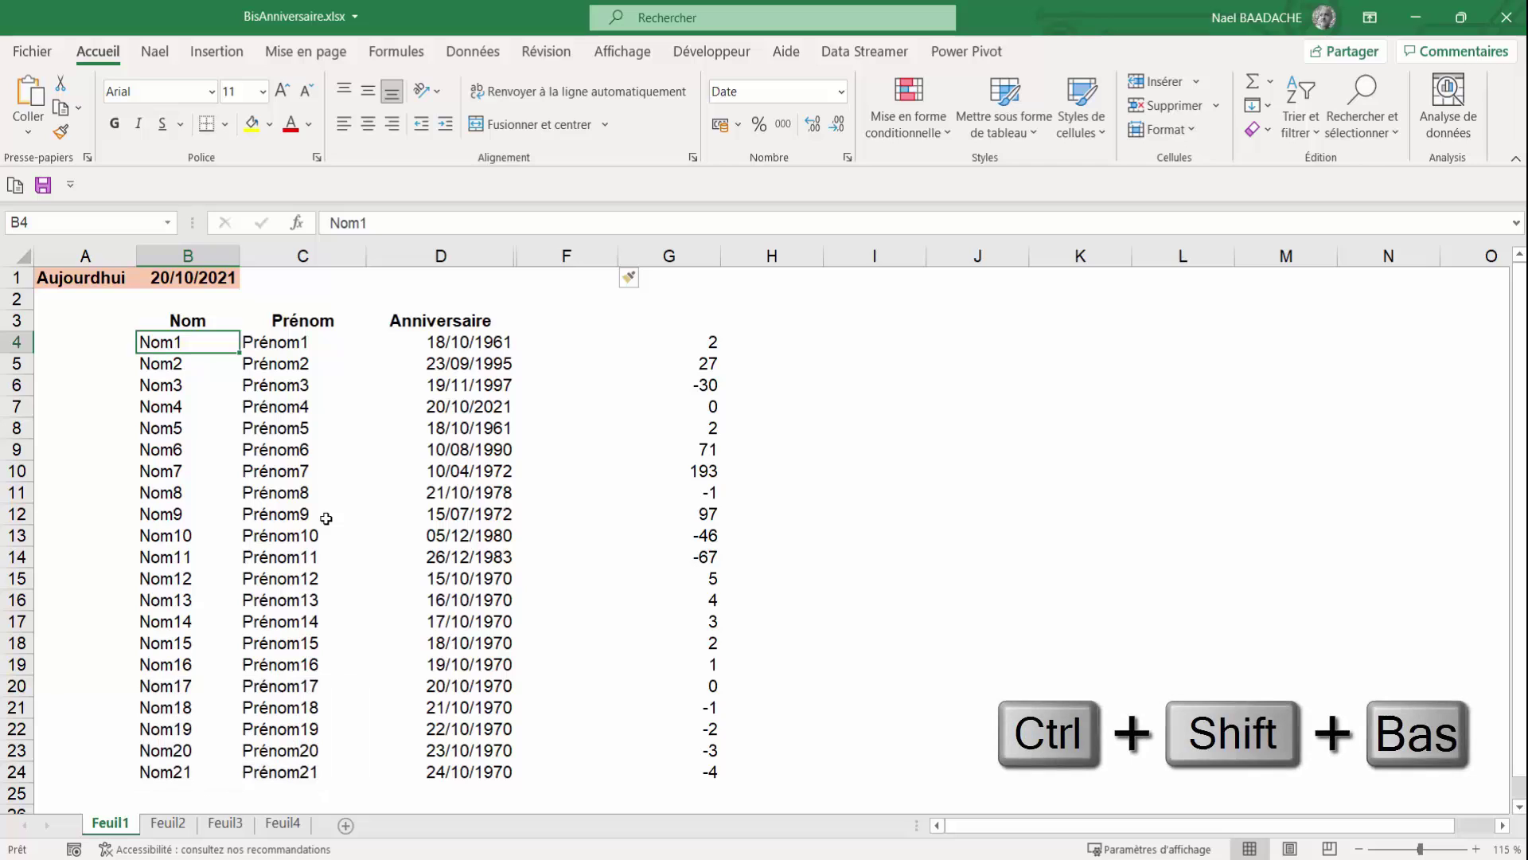
key("ctrl+shift+Down")
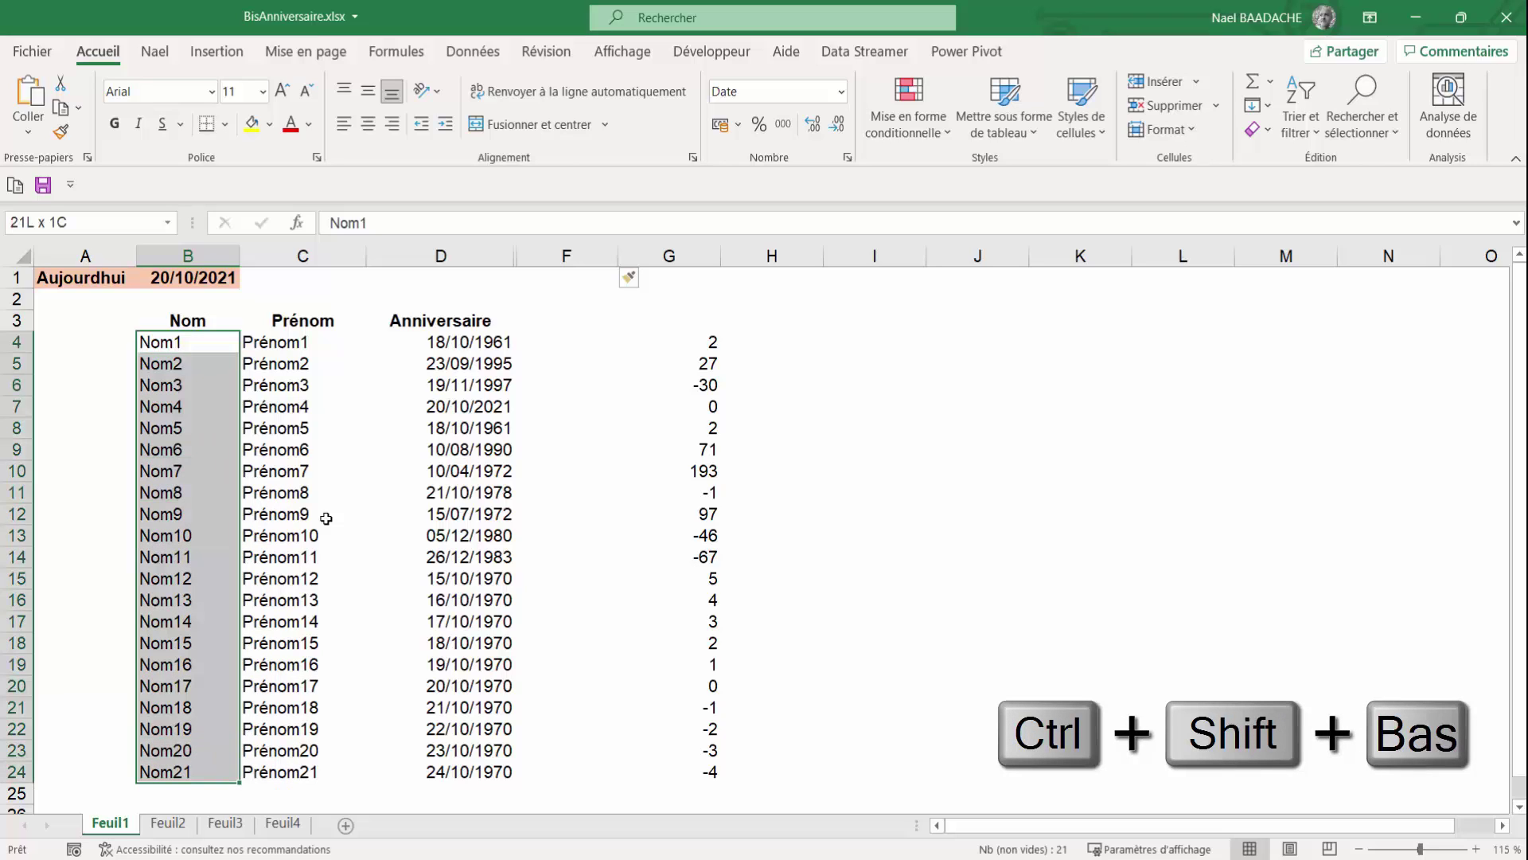
key("ctrl+shift+Right")
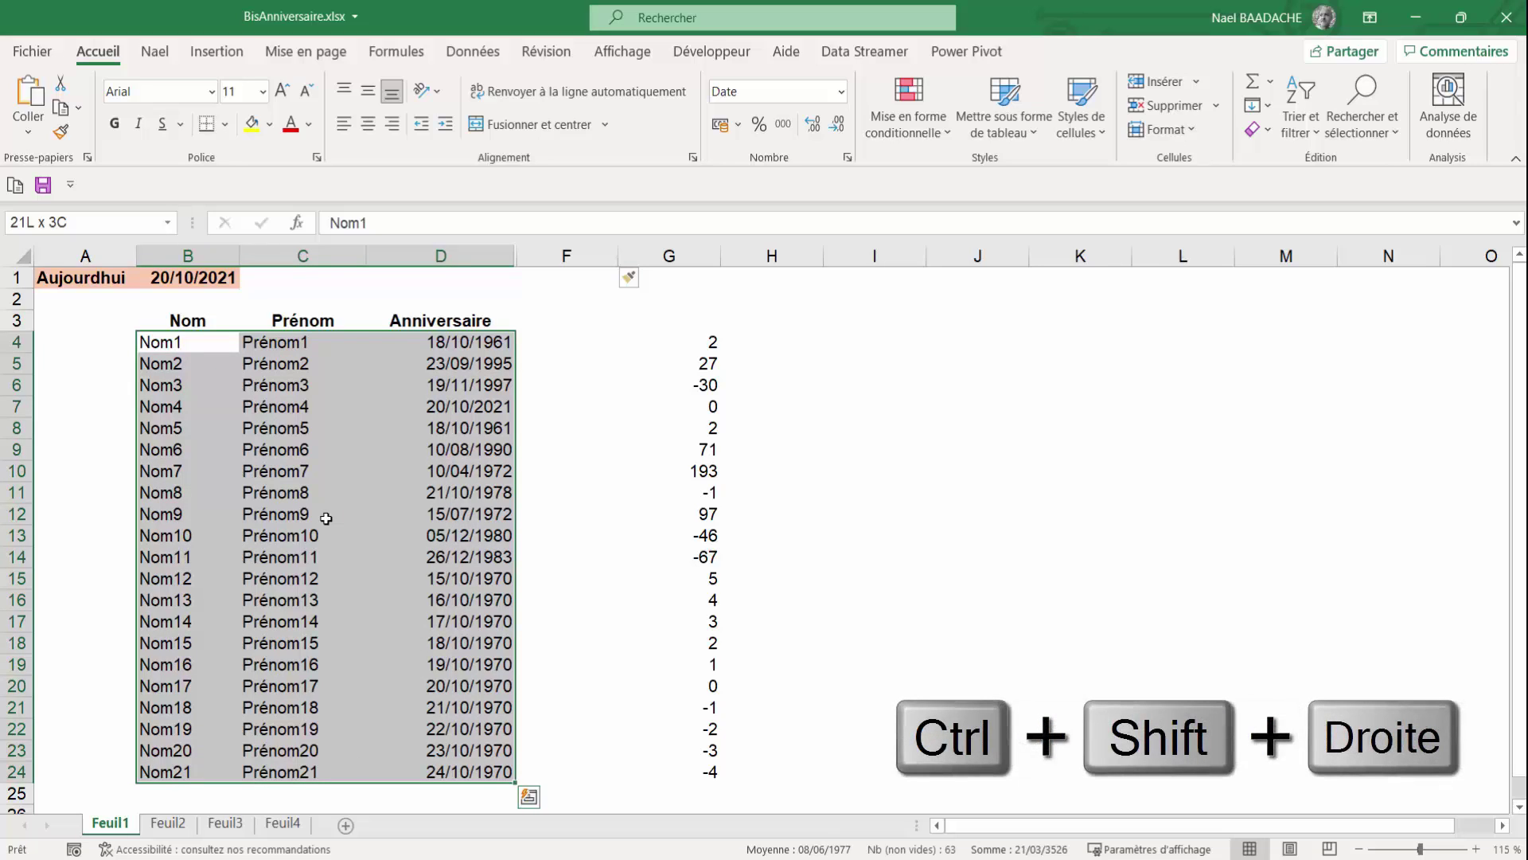
left_click(928, 137)
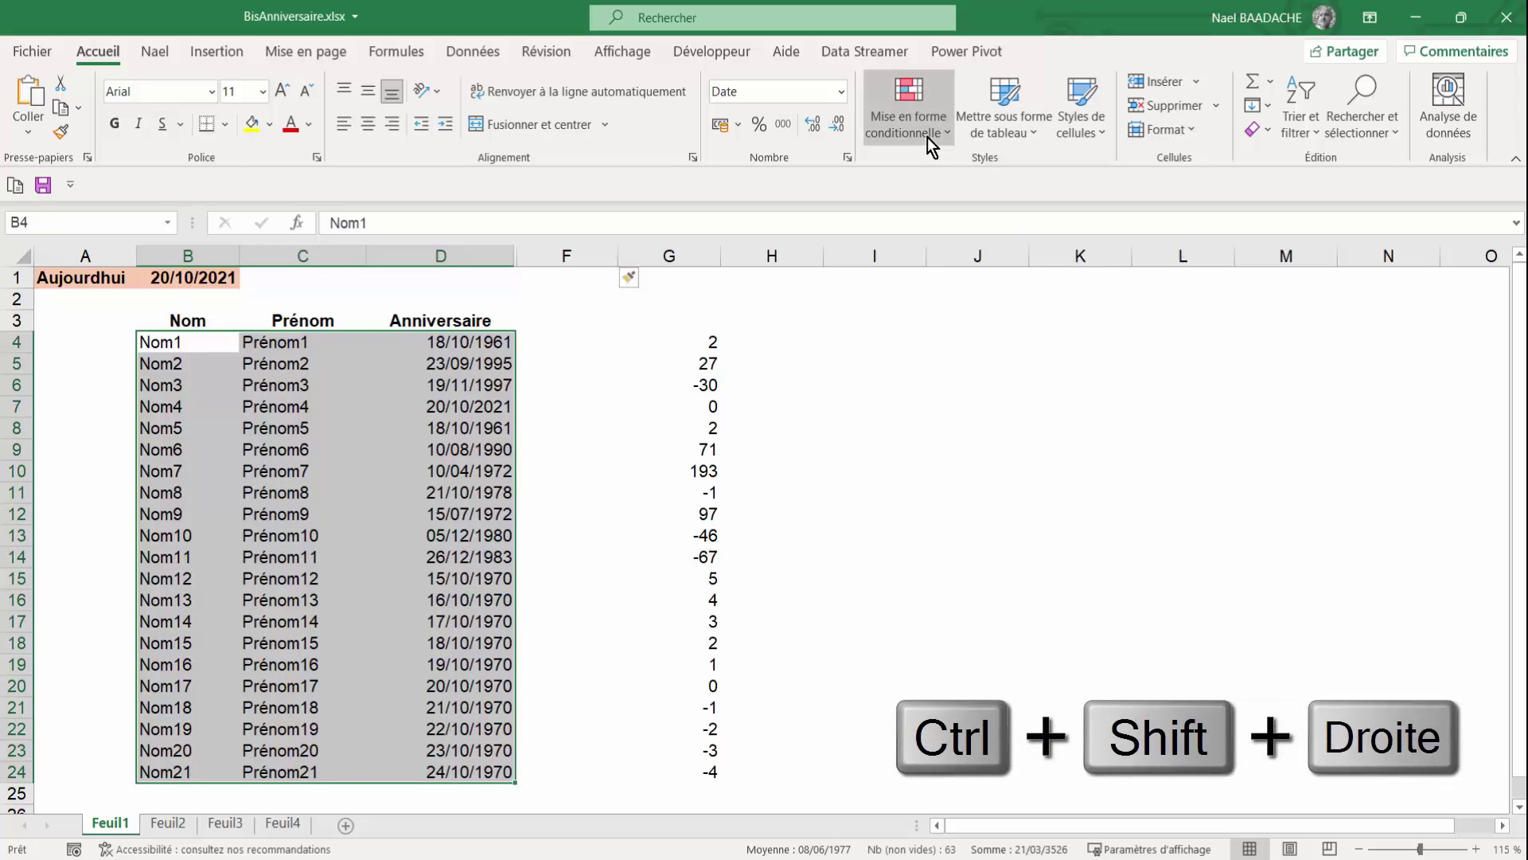
left_click(946, 410)
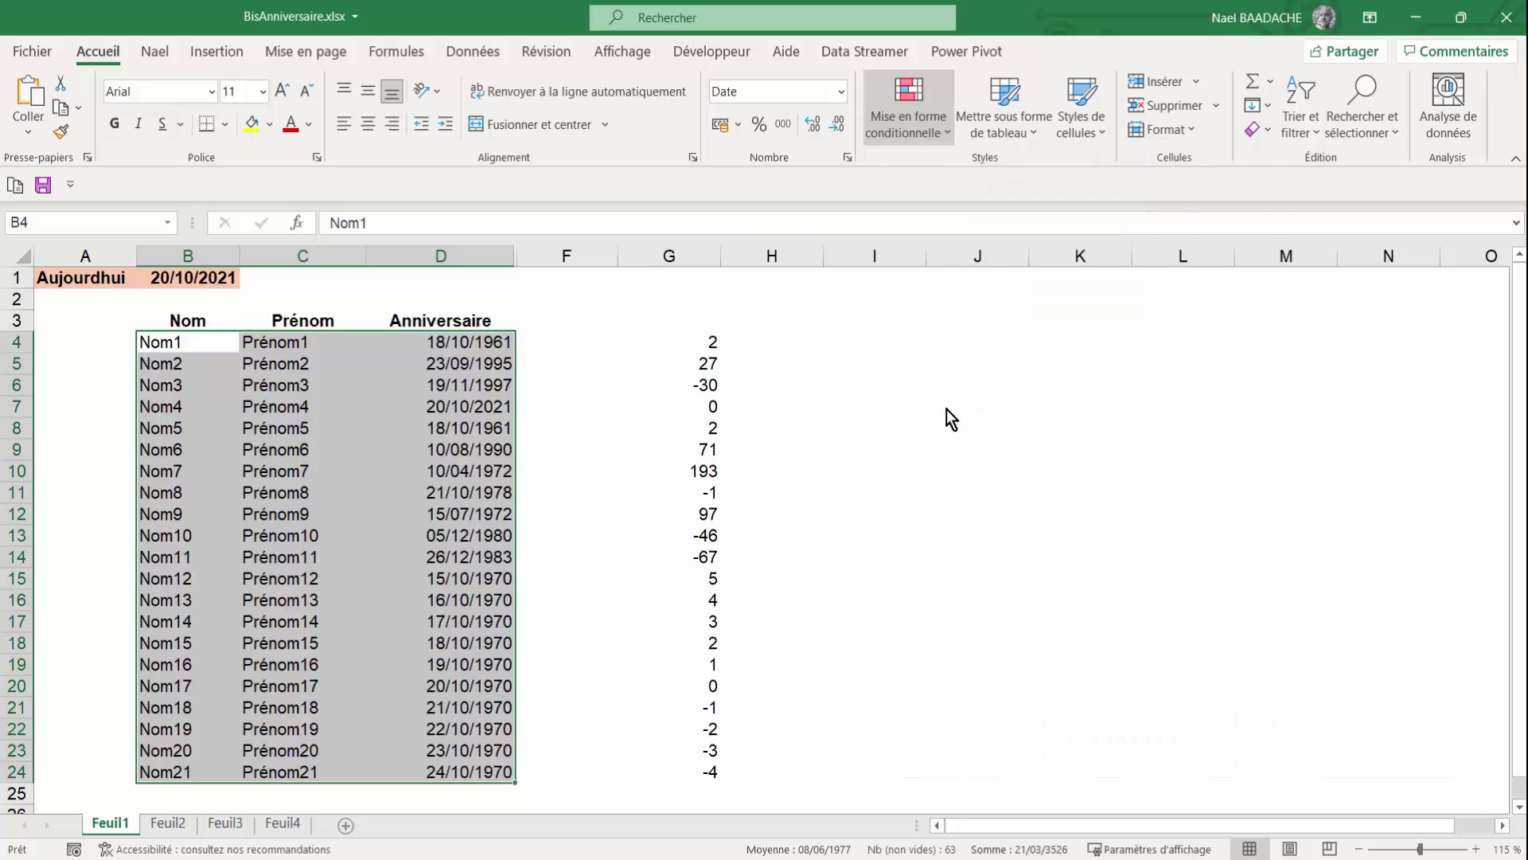
left_click_drag(991, 159, 1024, 282)
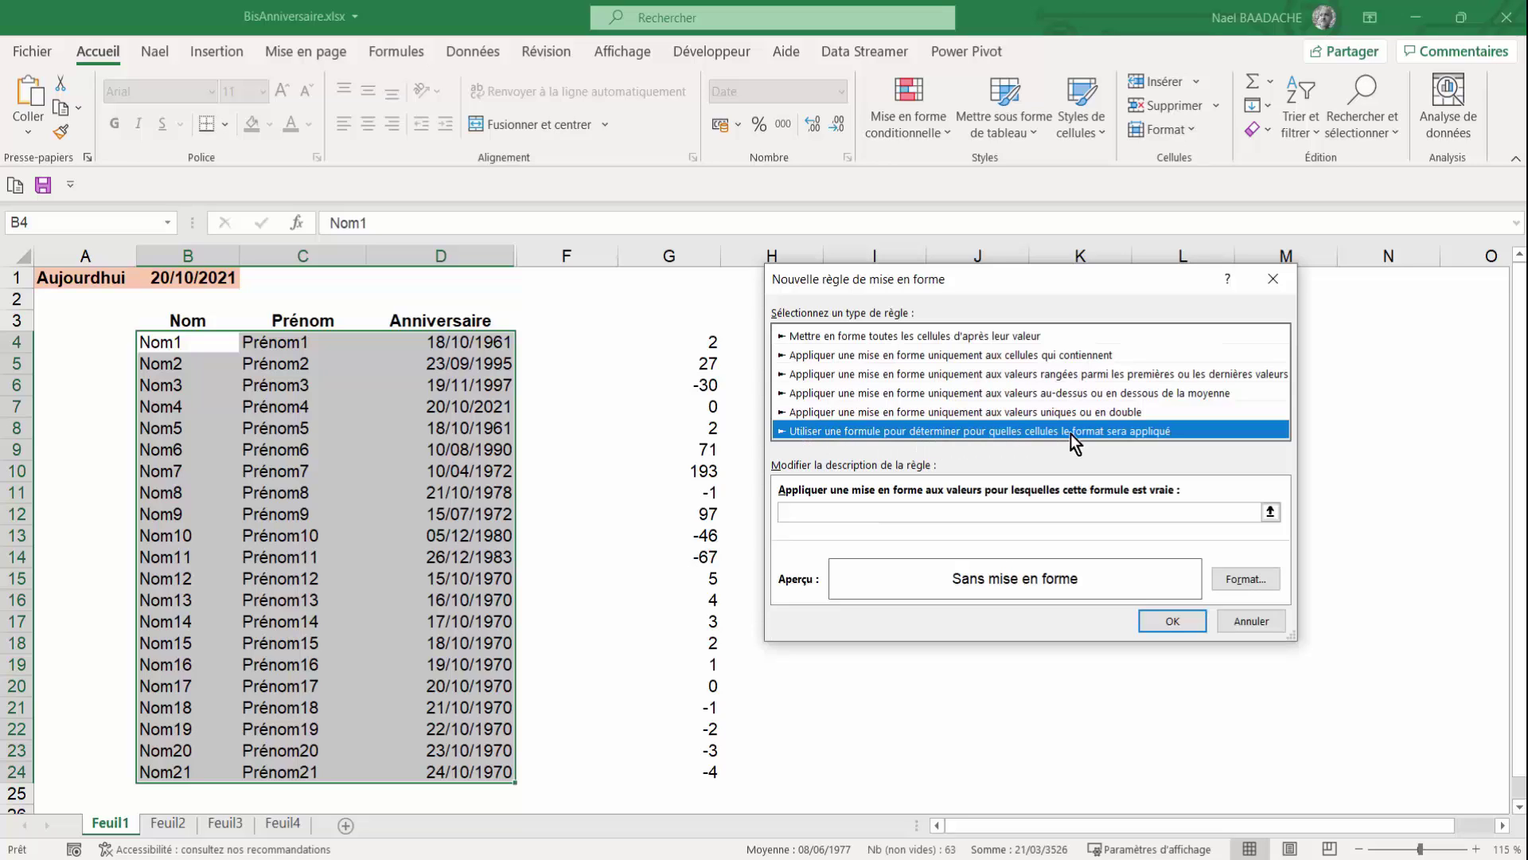
Step: Paste the copied formula as the rule's condition and append =0, giving =$B$1-DATE(ANNEE($B$1);MOIS($D4);JOUR($D4))=0
left_click(808, 513)
left_click(809, 512)
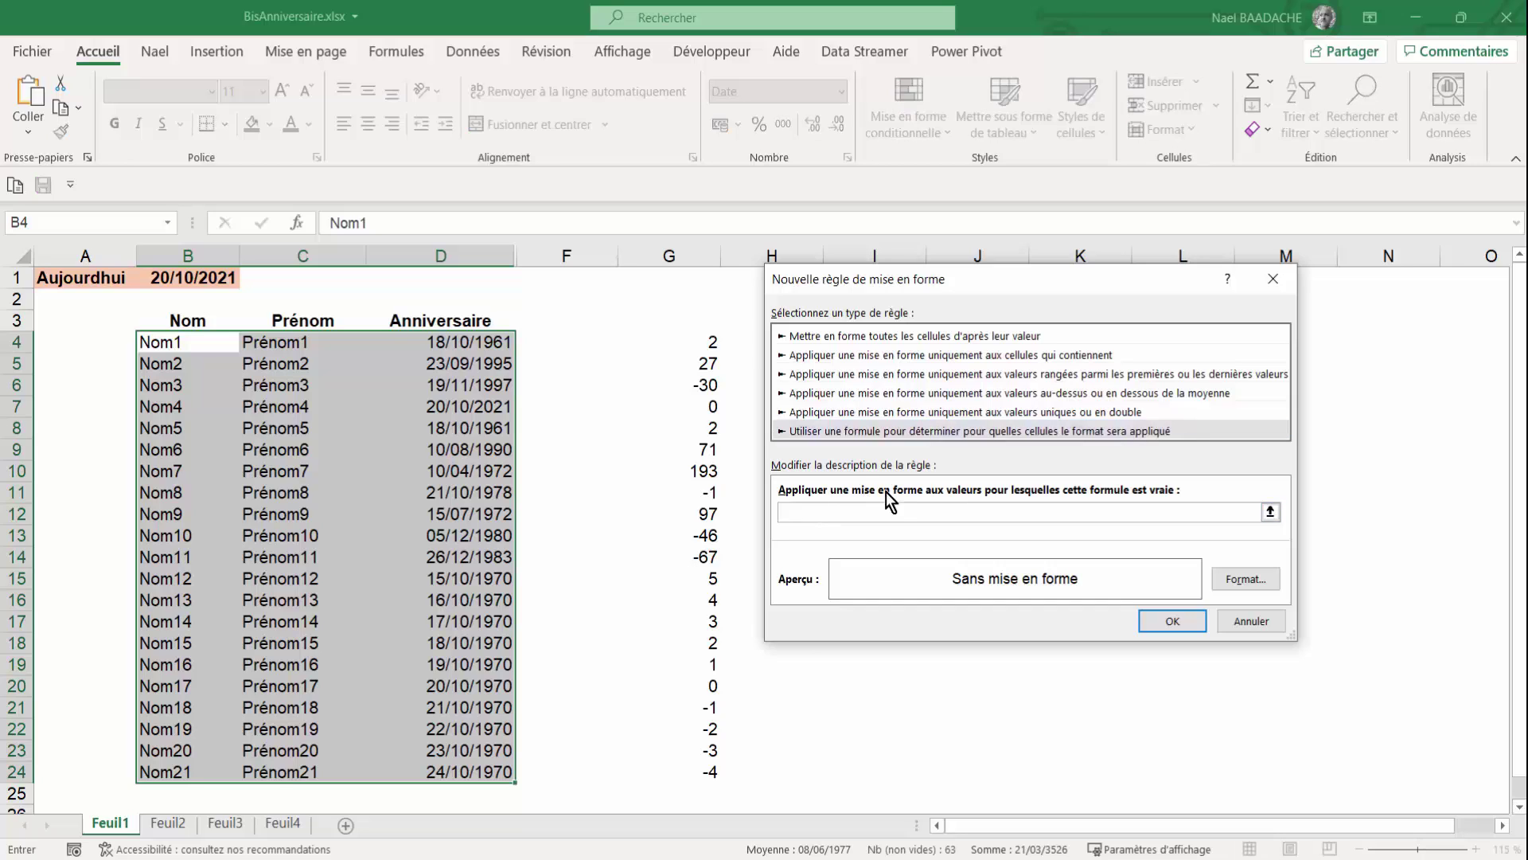
key("ctrl+v")
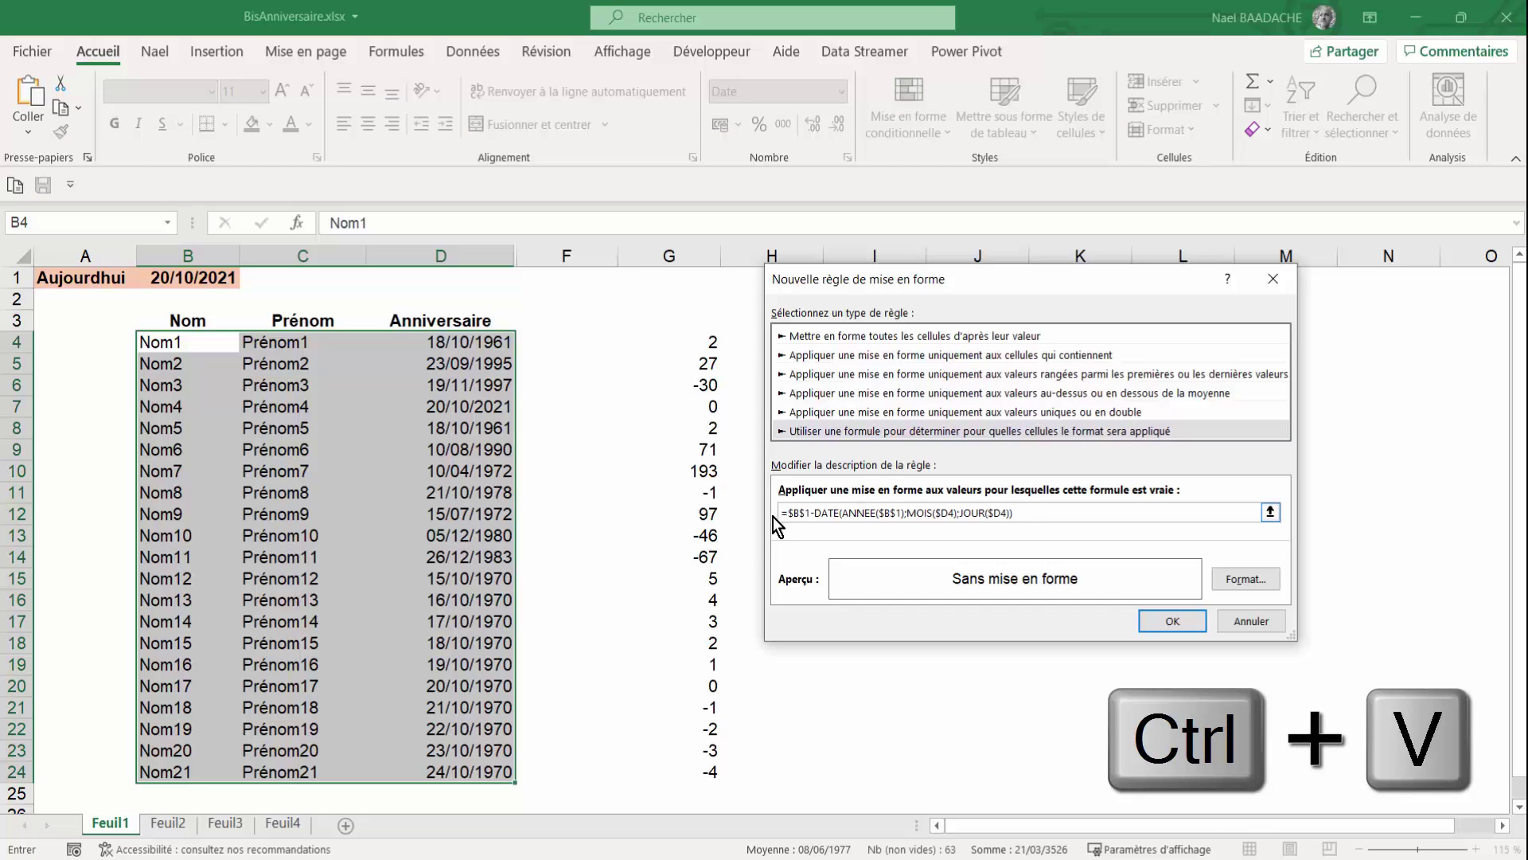
type("=0")
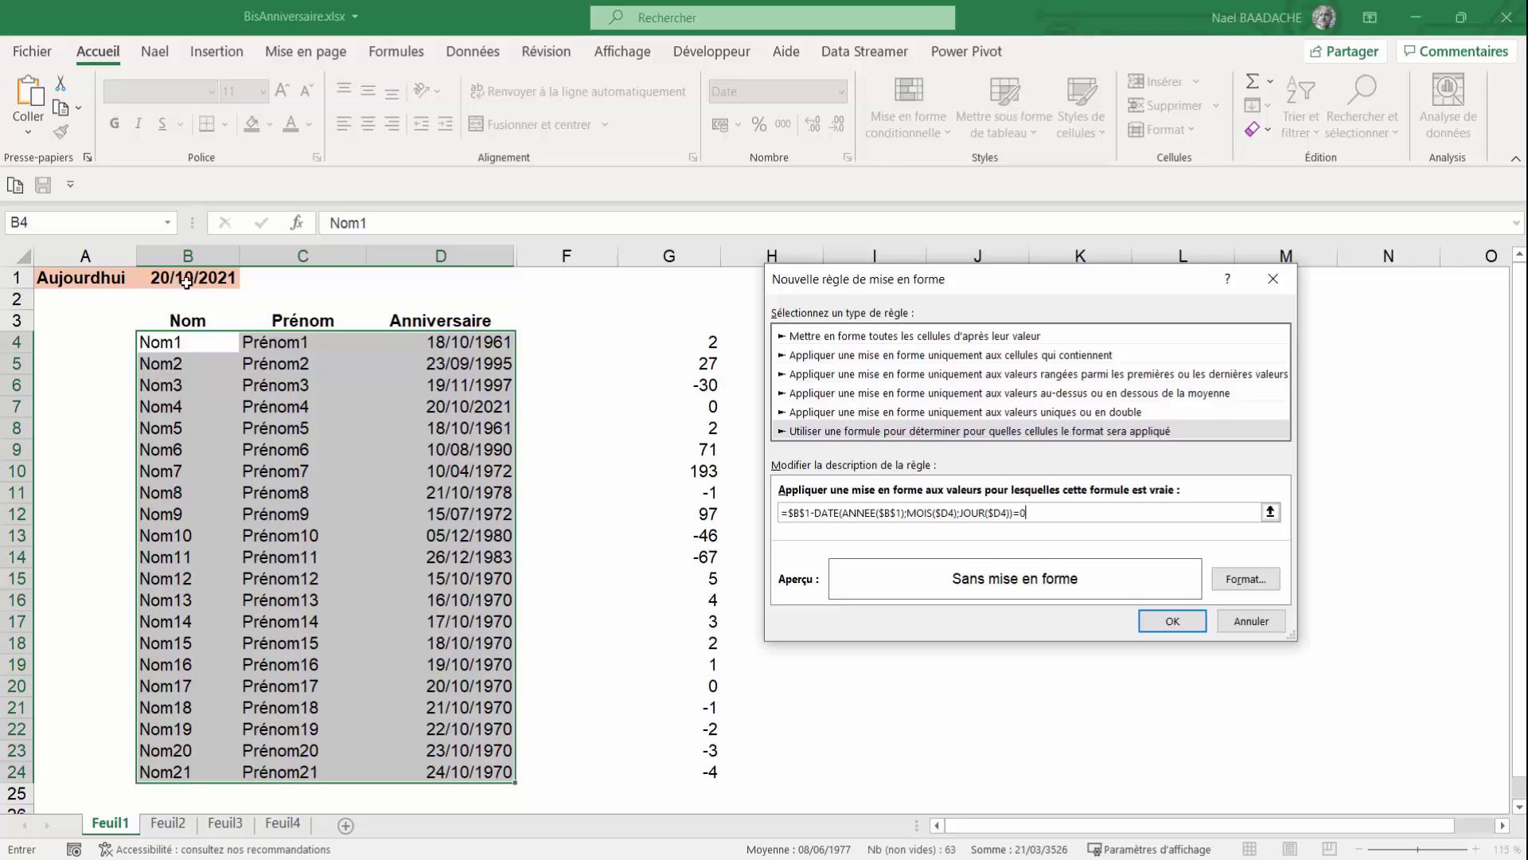
Step: Format the rule's matching cells with a medium periwinkle-blue fill and bold text, and apply the rule to the list
left_click(1235, 582)
left_click(968, 94)
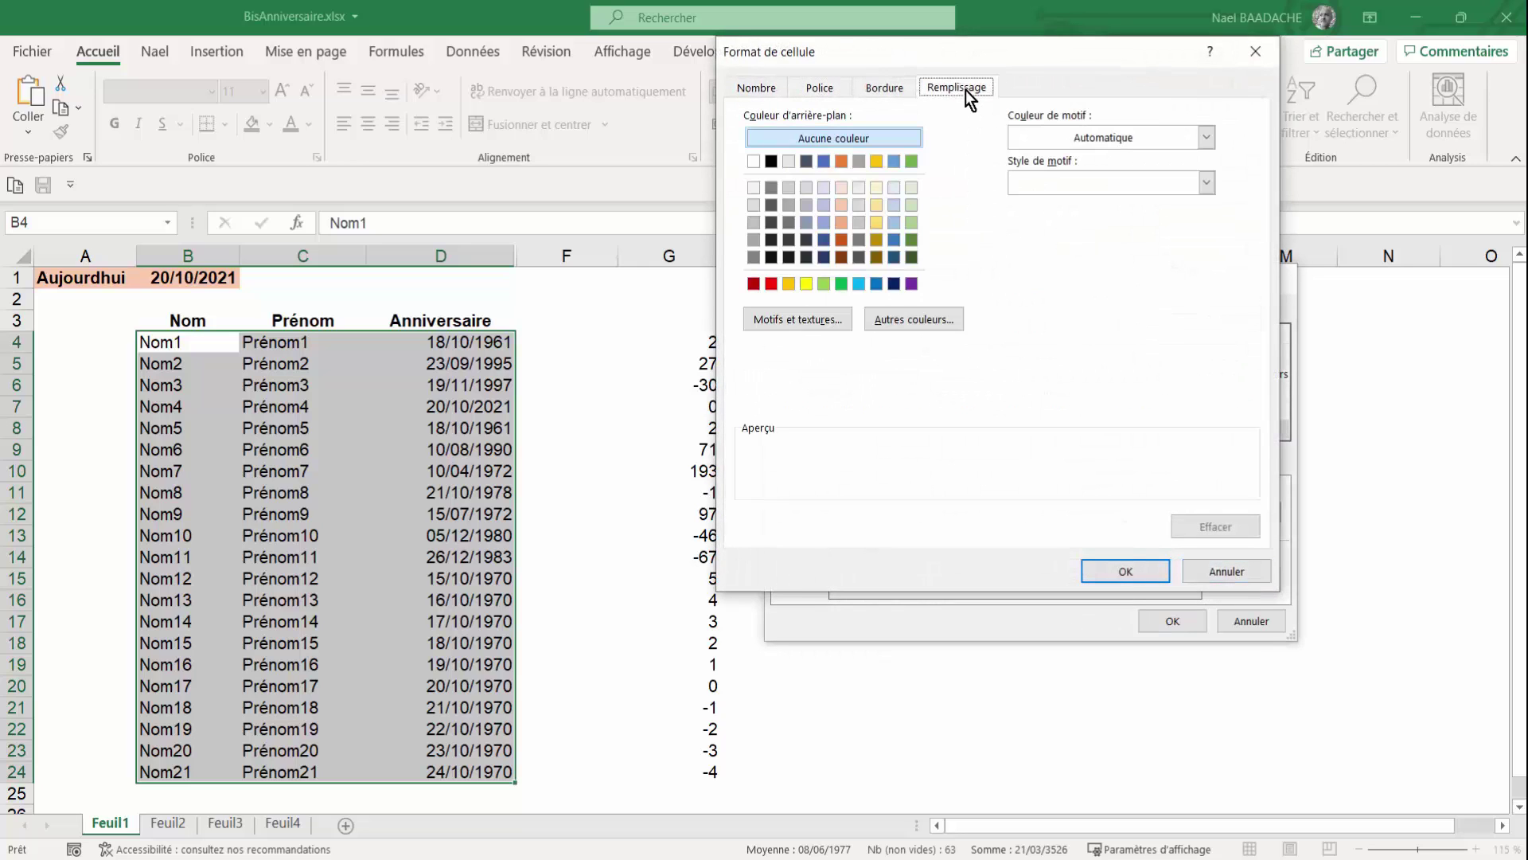
left_click(911, 206)
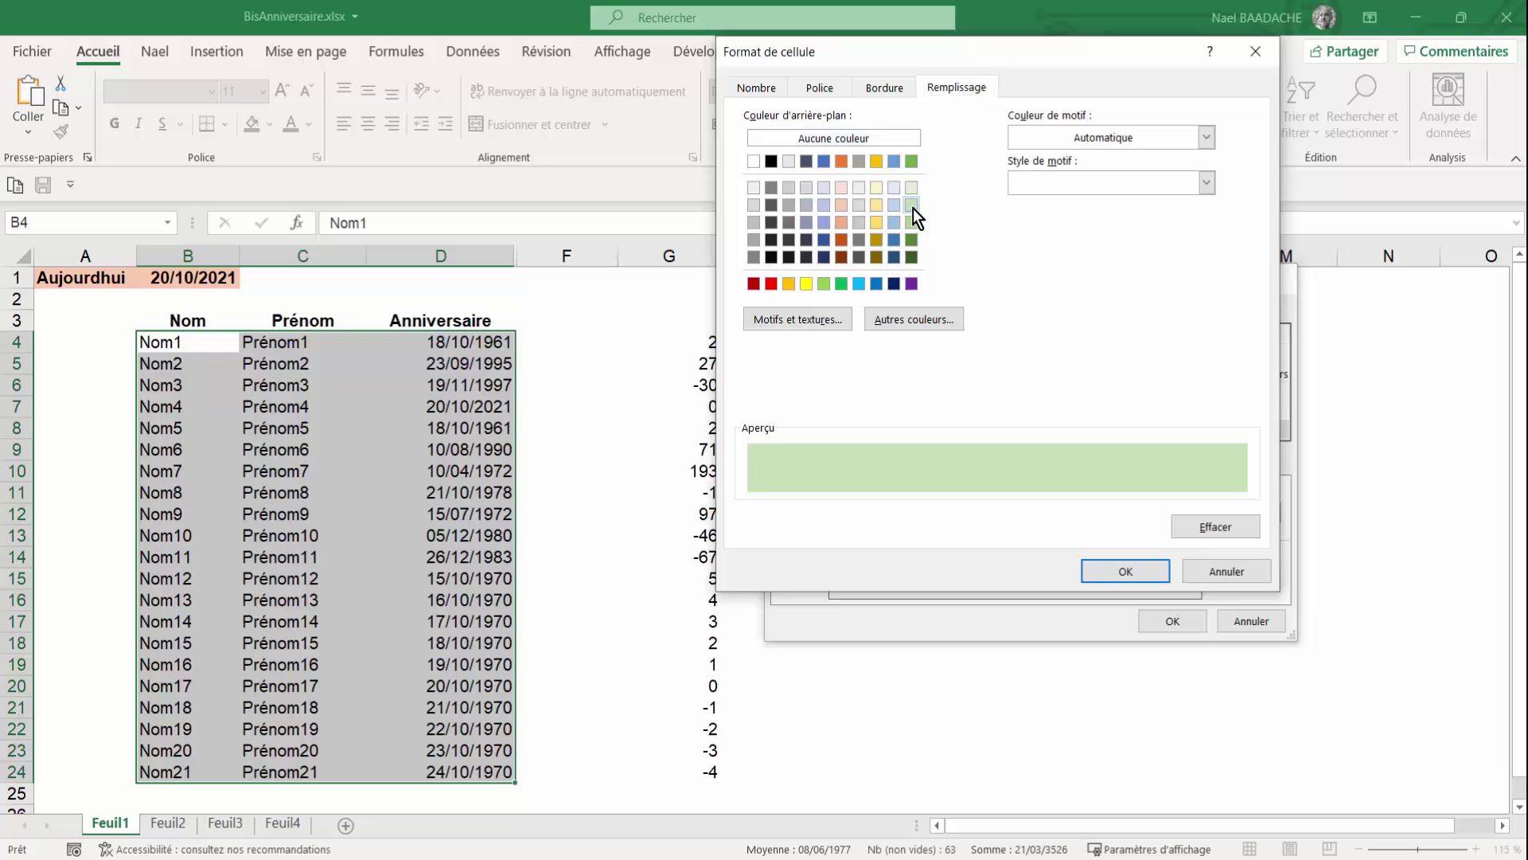
left_click(824, 221)
left_click(819, 87)
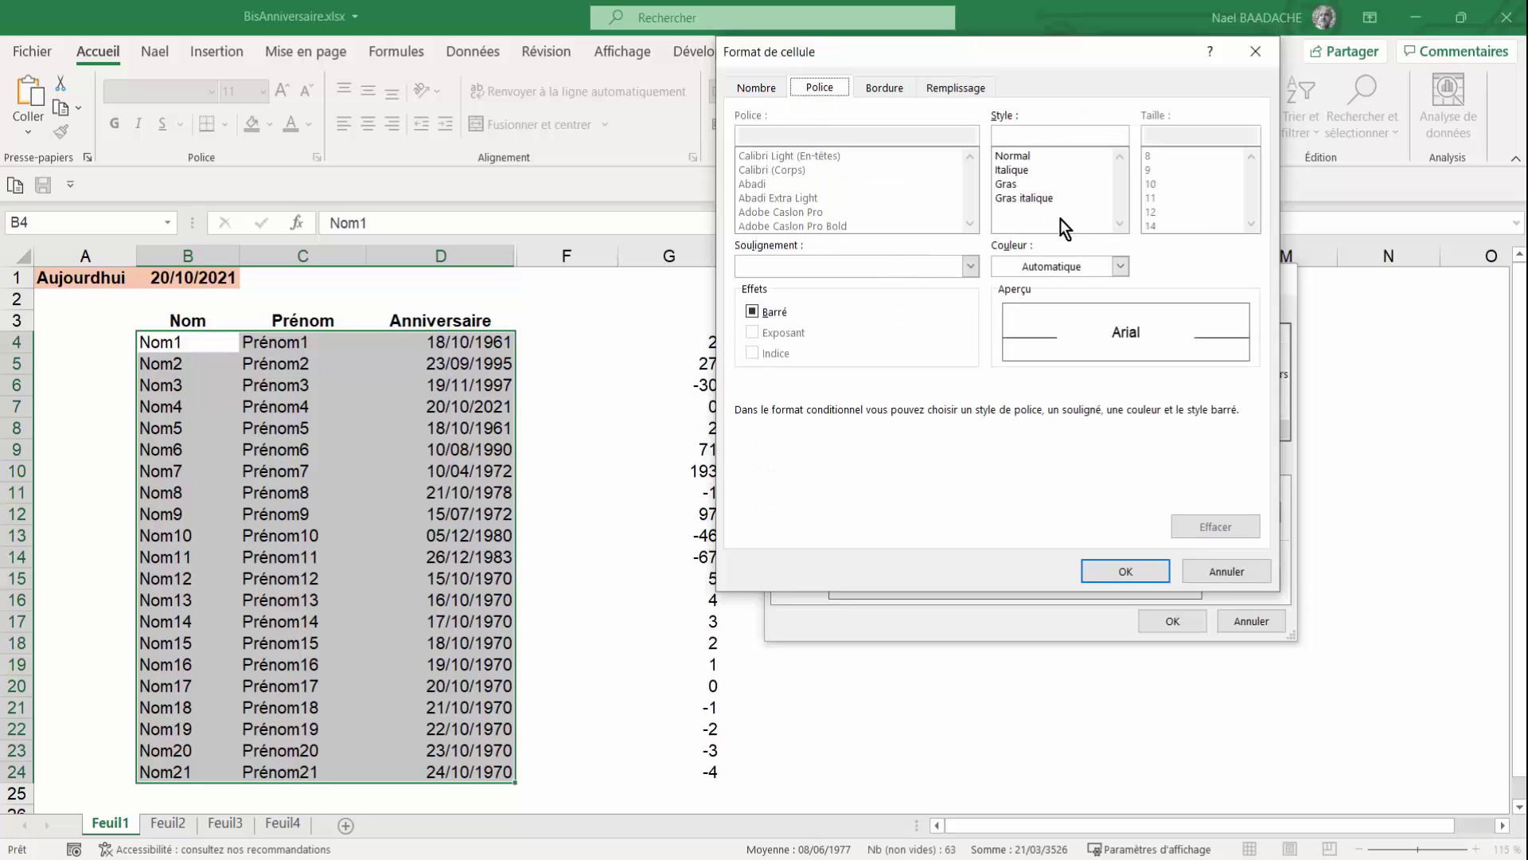
left_click(1011, 188)
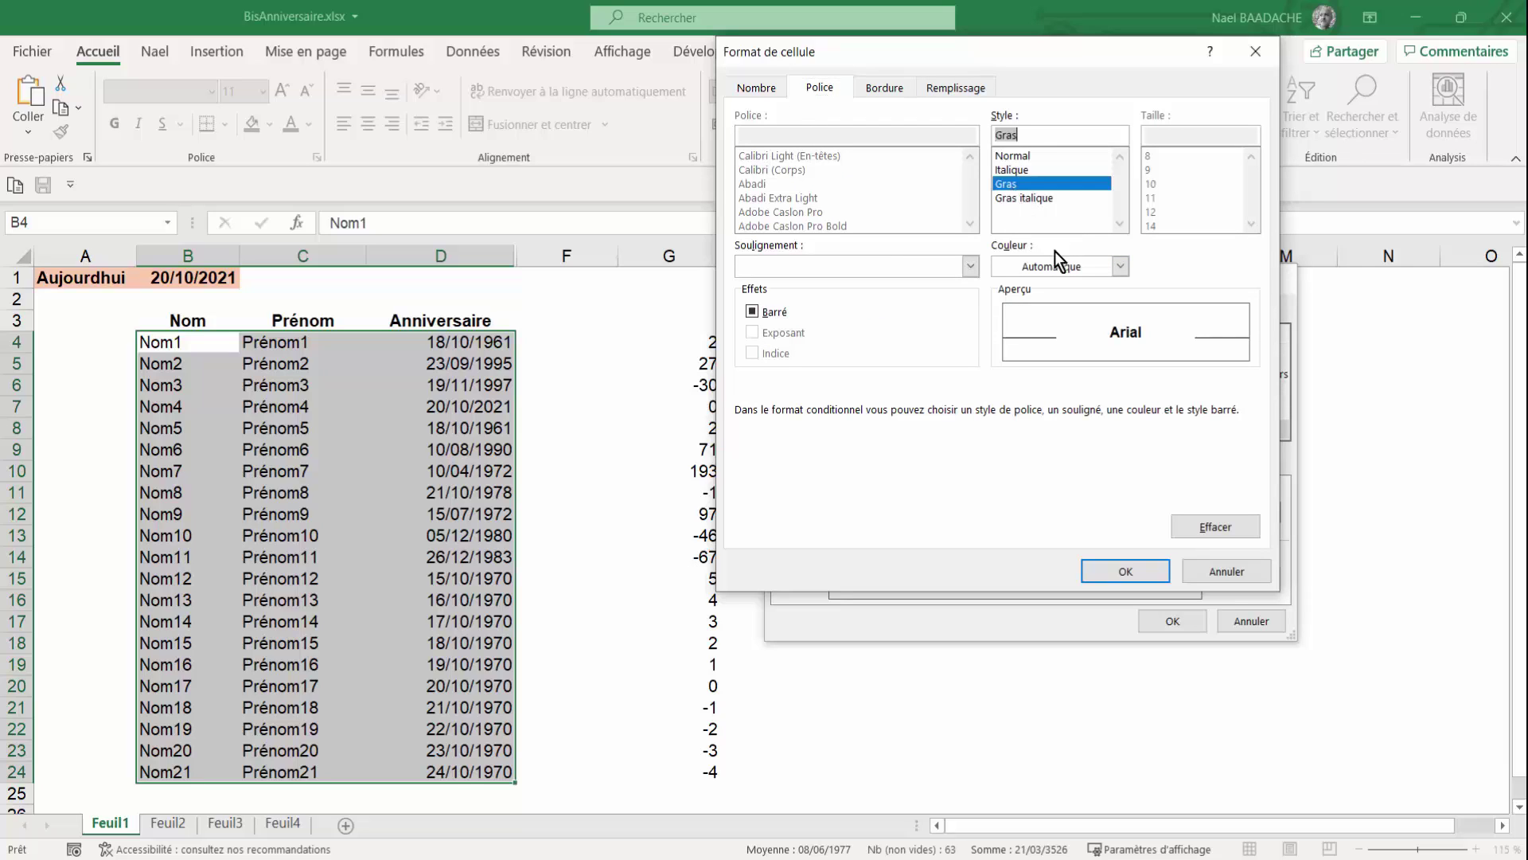
left_click(1127, 573)
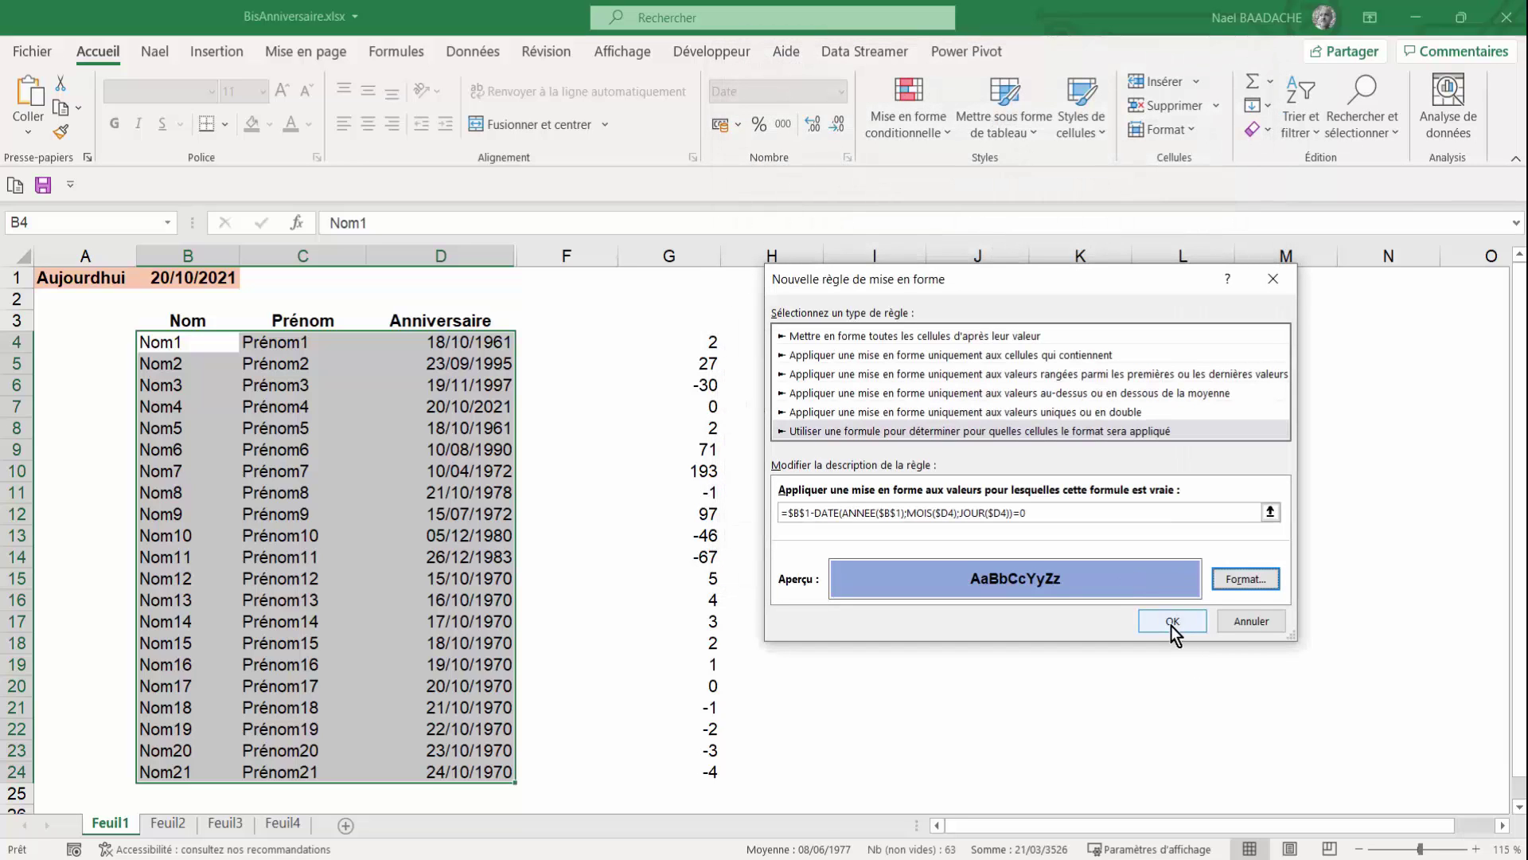
left_click(1172, 623)
left_click(403, 493)
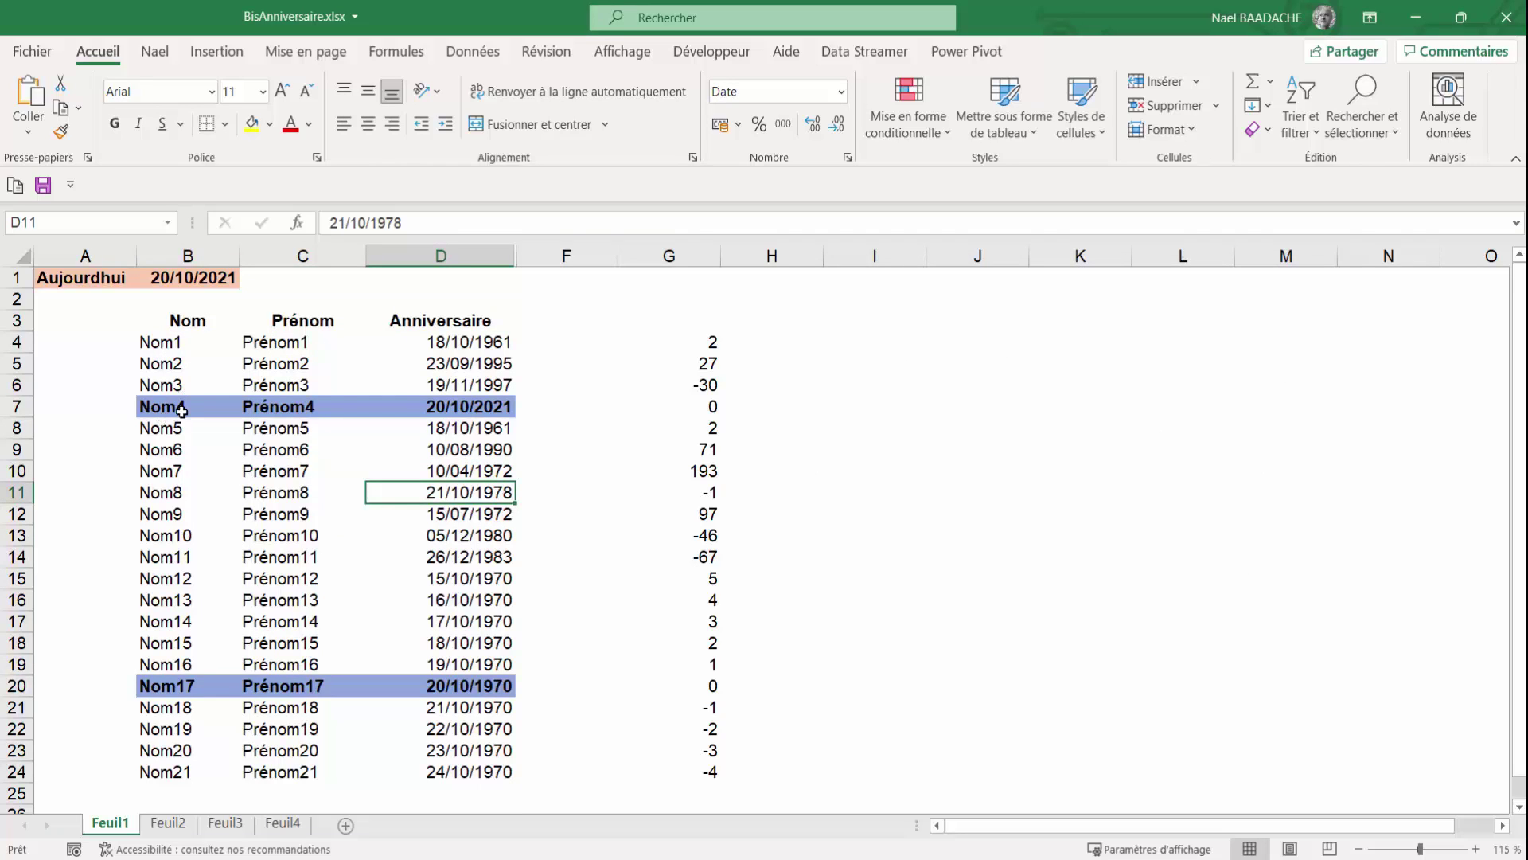
Step: Set the year of the highlighted birthday in D7 to 1980, keeping its day and month
left_click(440, 411)
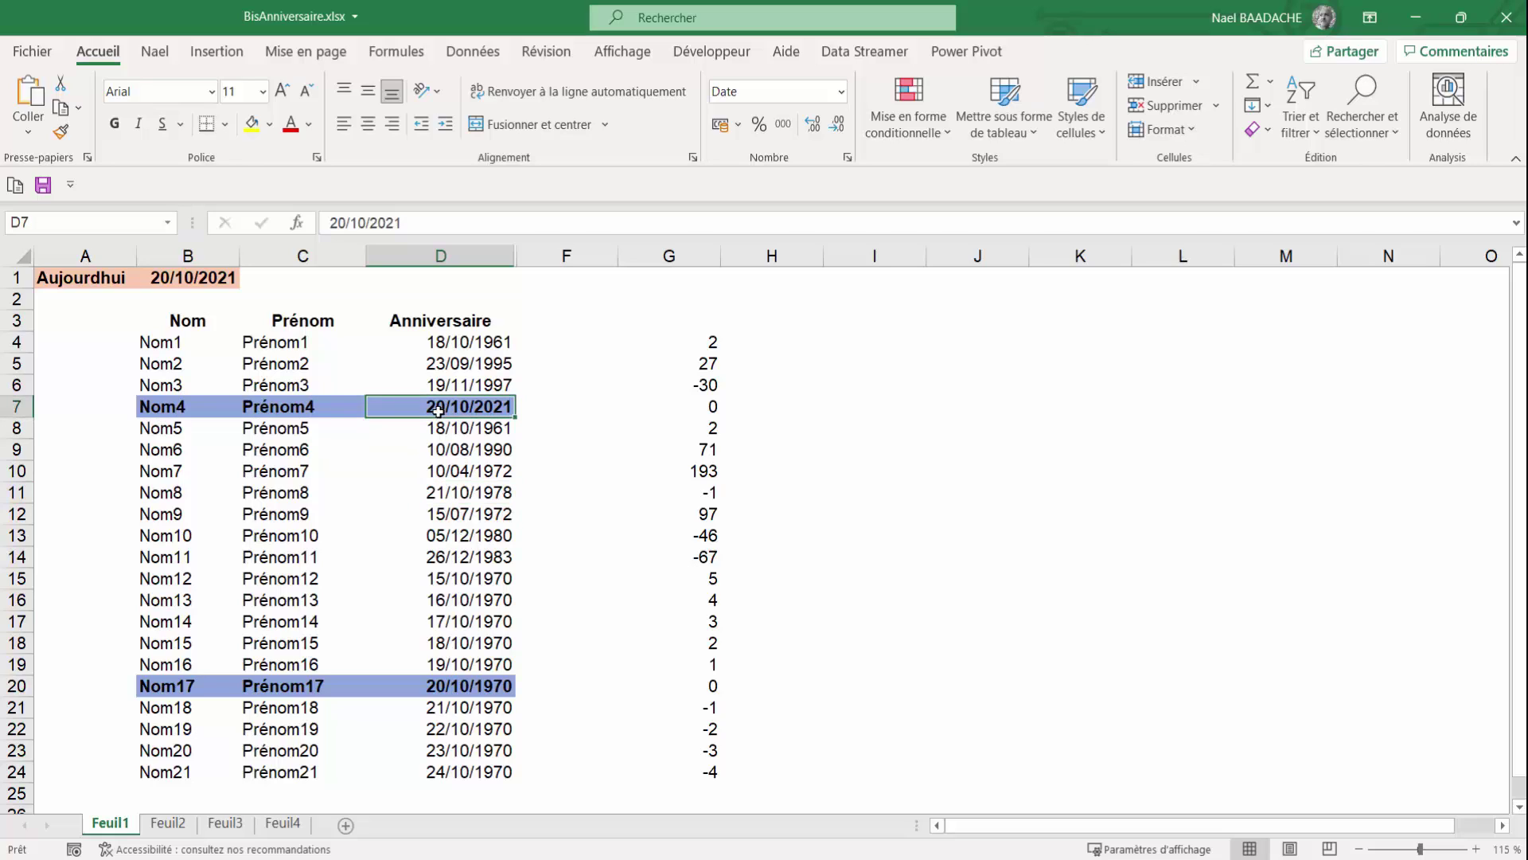
left_click(407, 229)
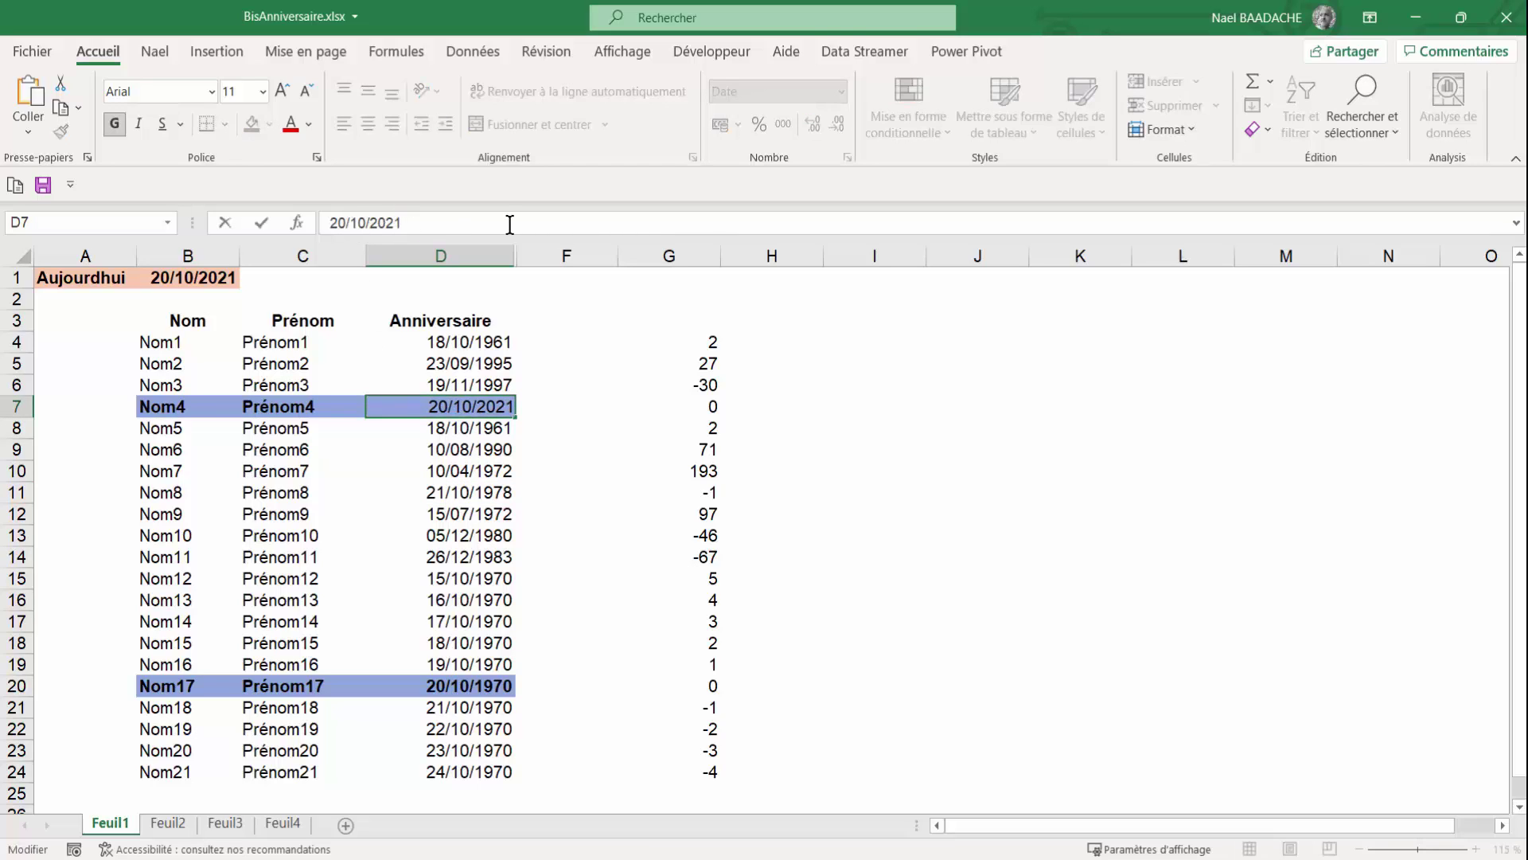
key("BackSpace")
key("BackSpace")
key("BackSpace")
key("BackSpace")
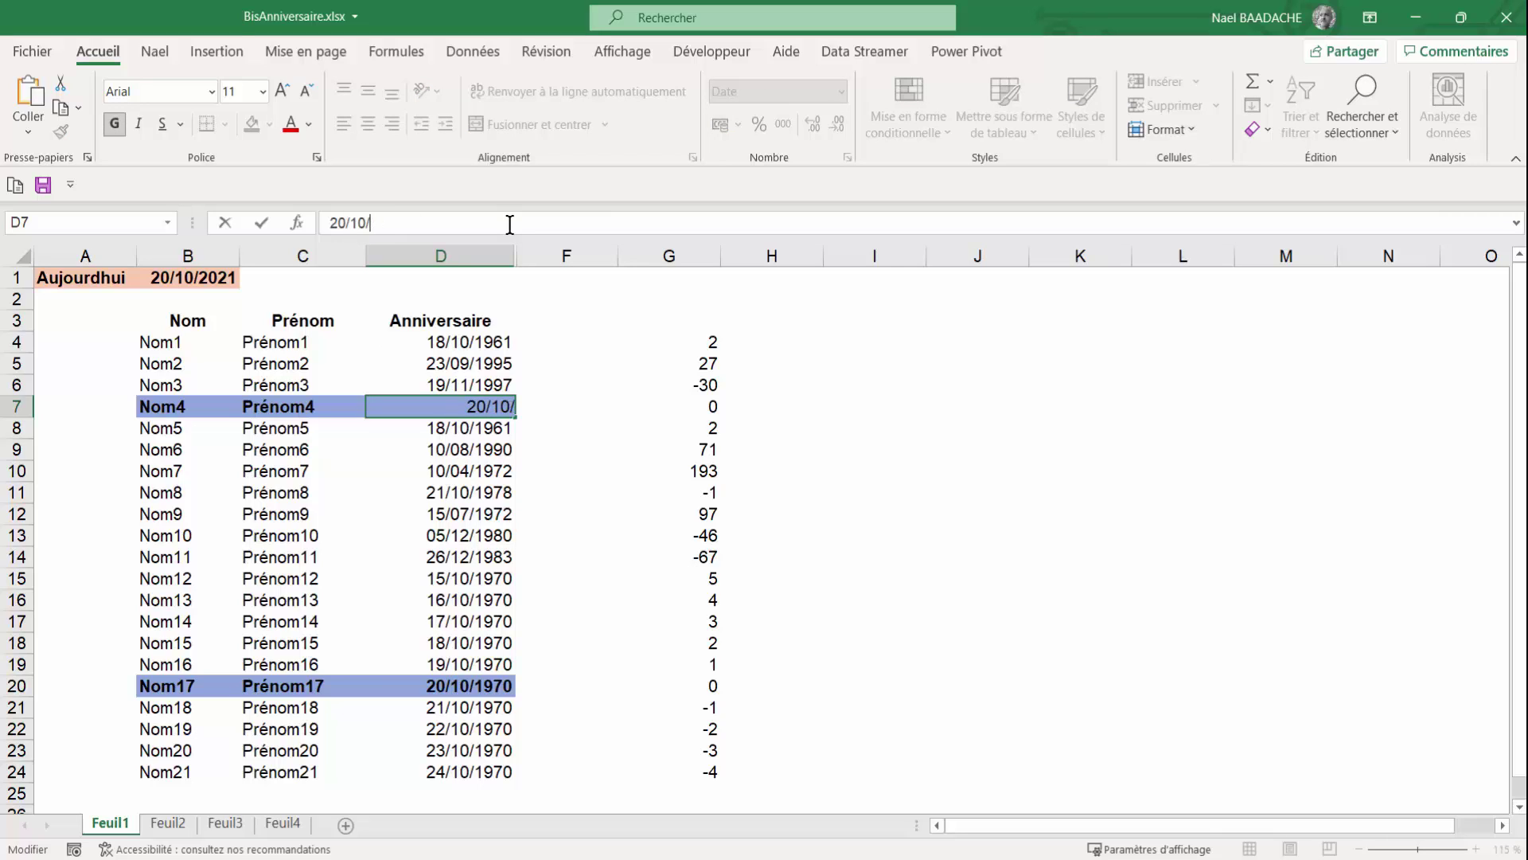
type("1980")
key("Return")
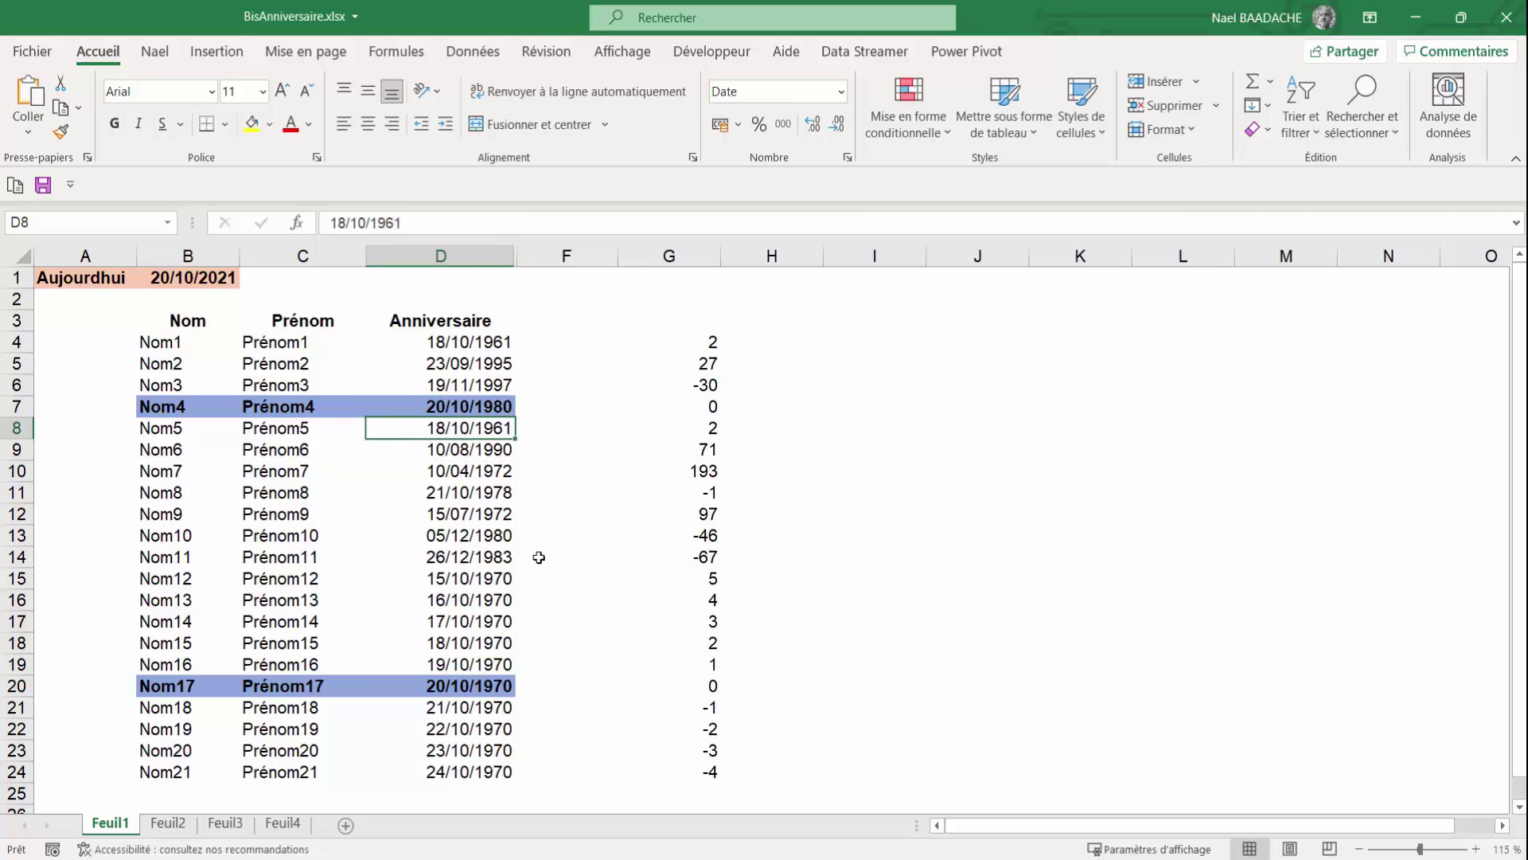
Step: Test the rule by replacing the birthday in D13 with the day and month of B1 in the year 1980
left_click(153, 686)
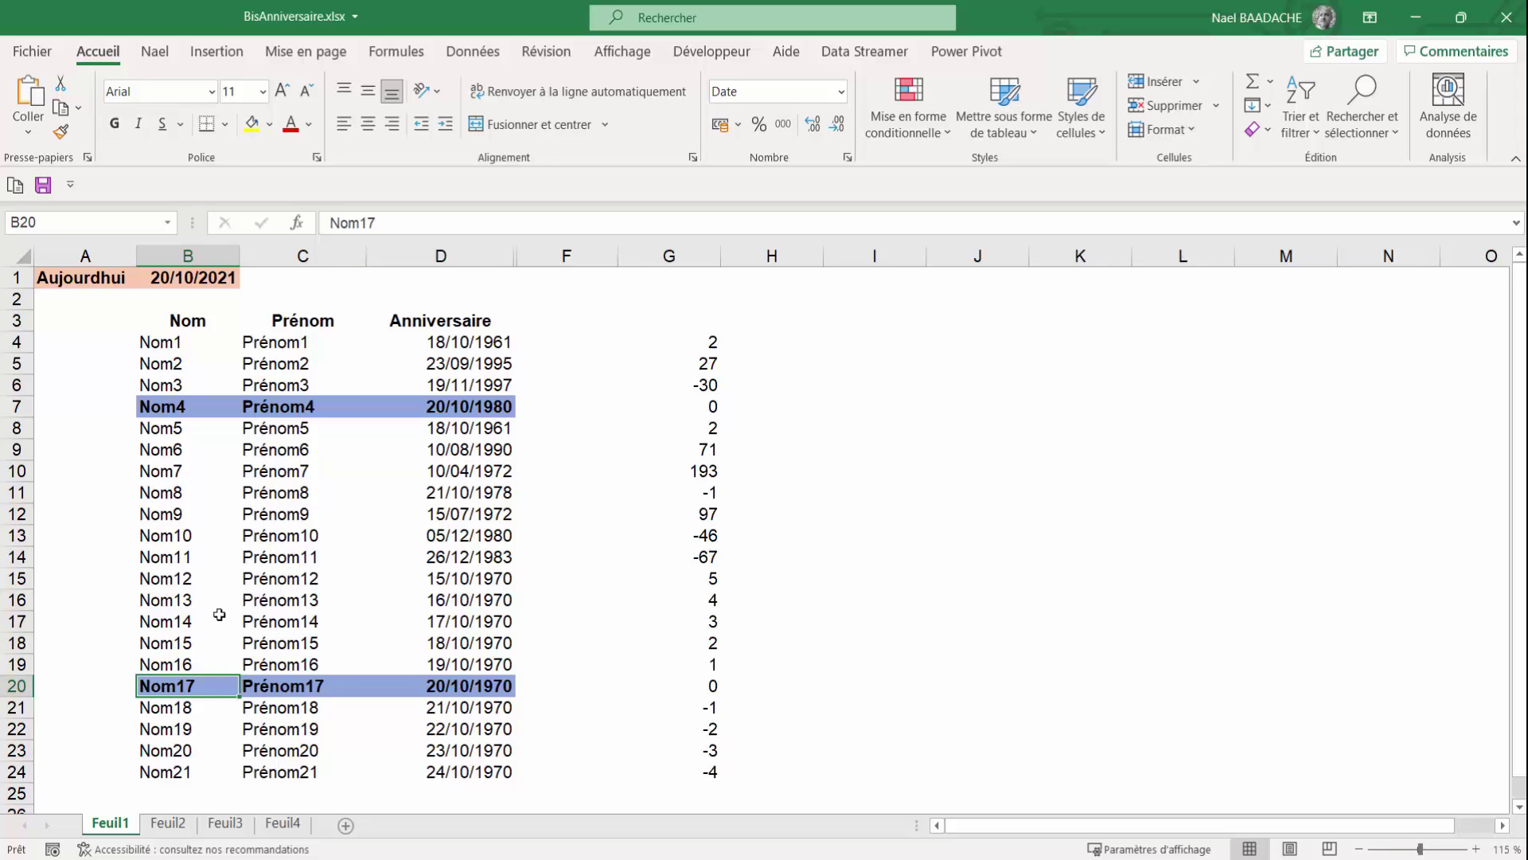
left_click(468, 534)
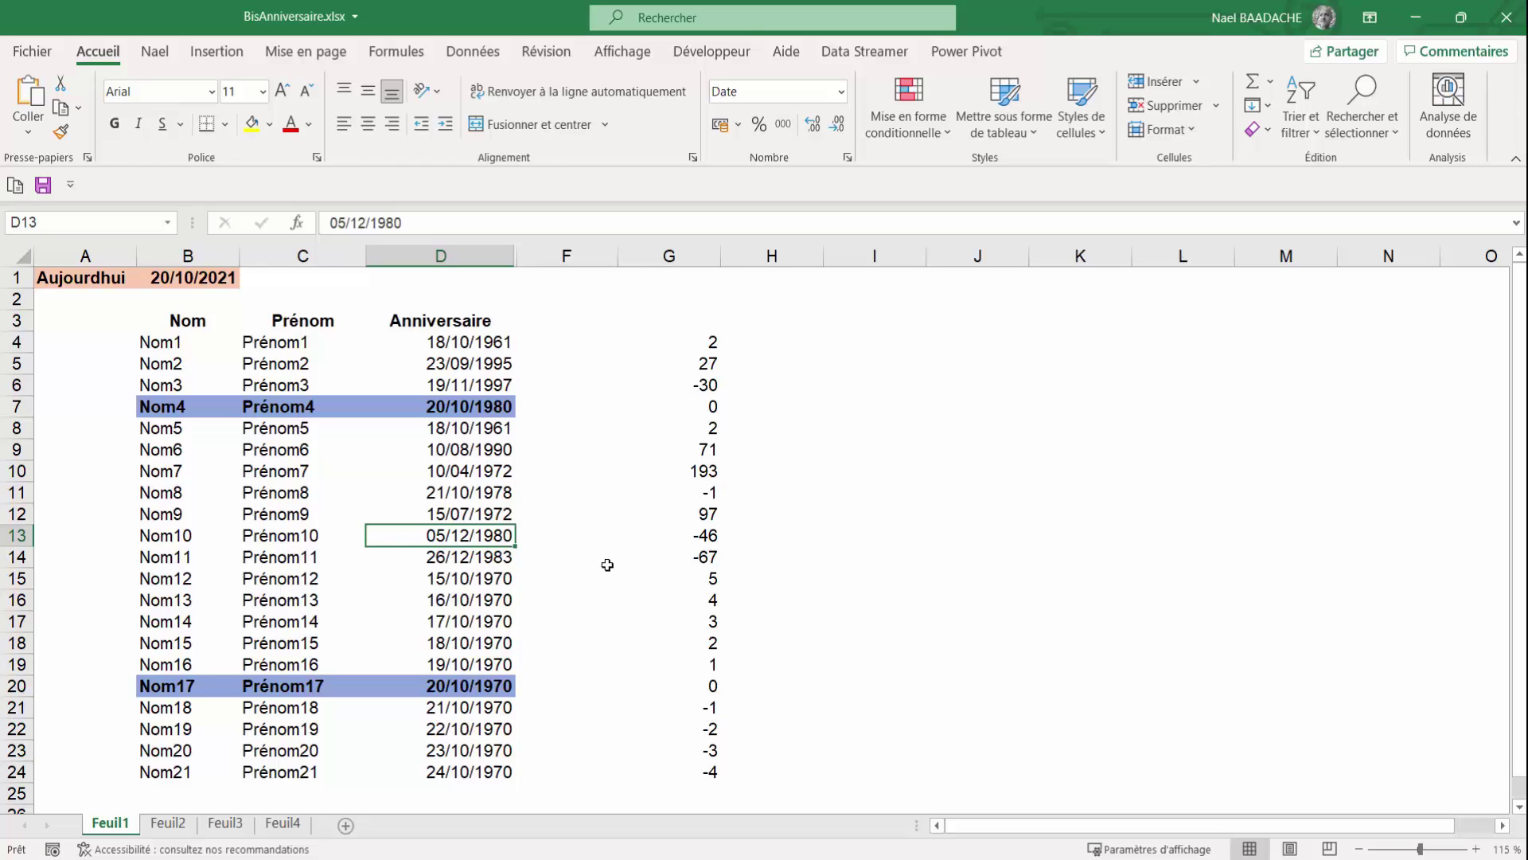
type("20/10/1")
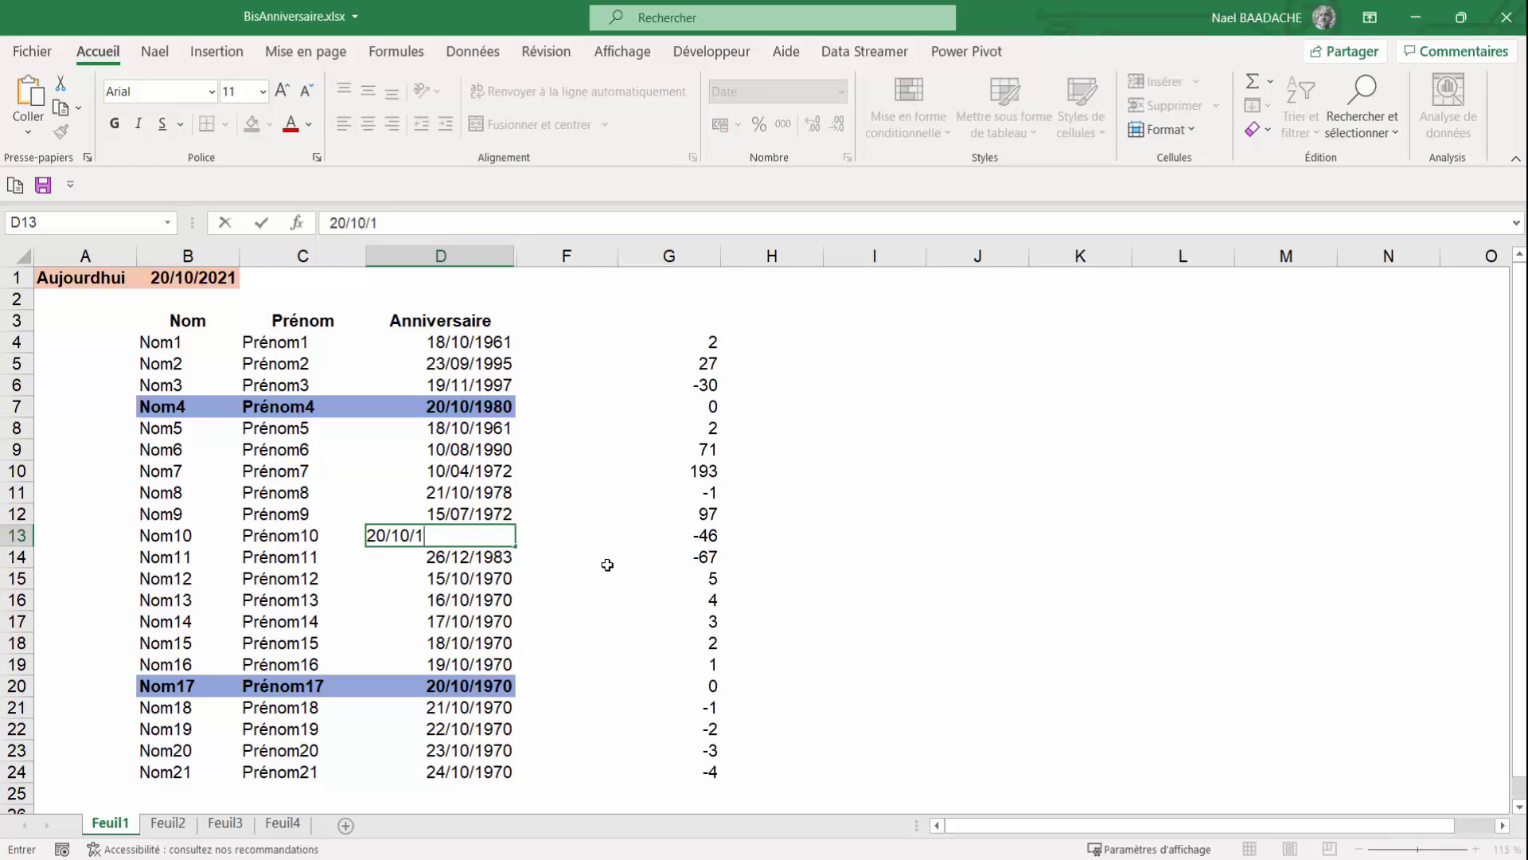
type("980")
key("Return")
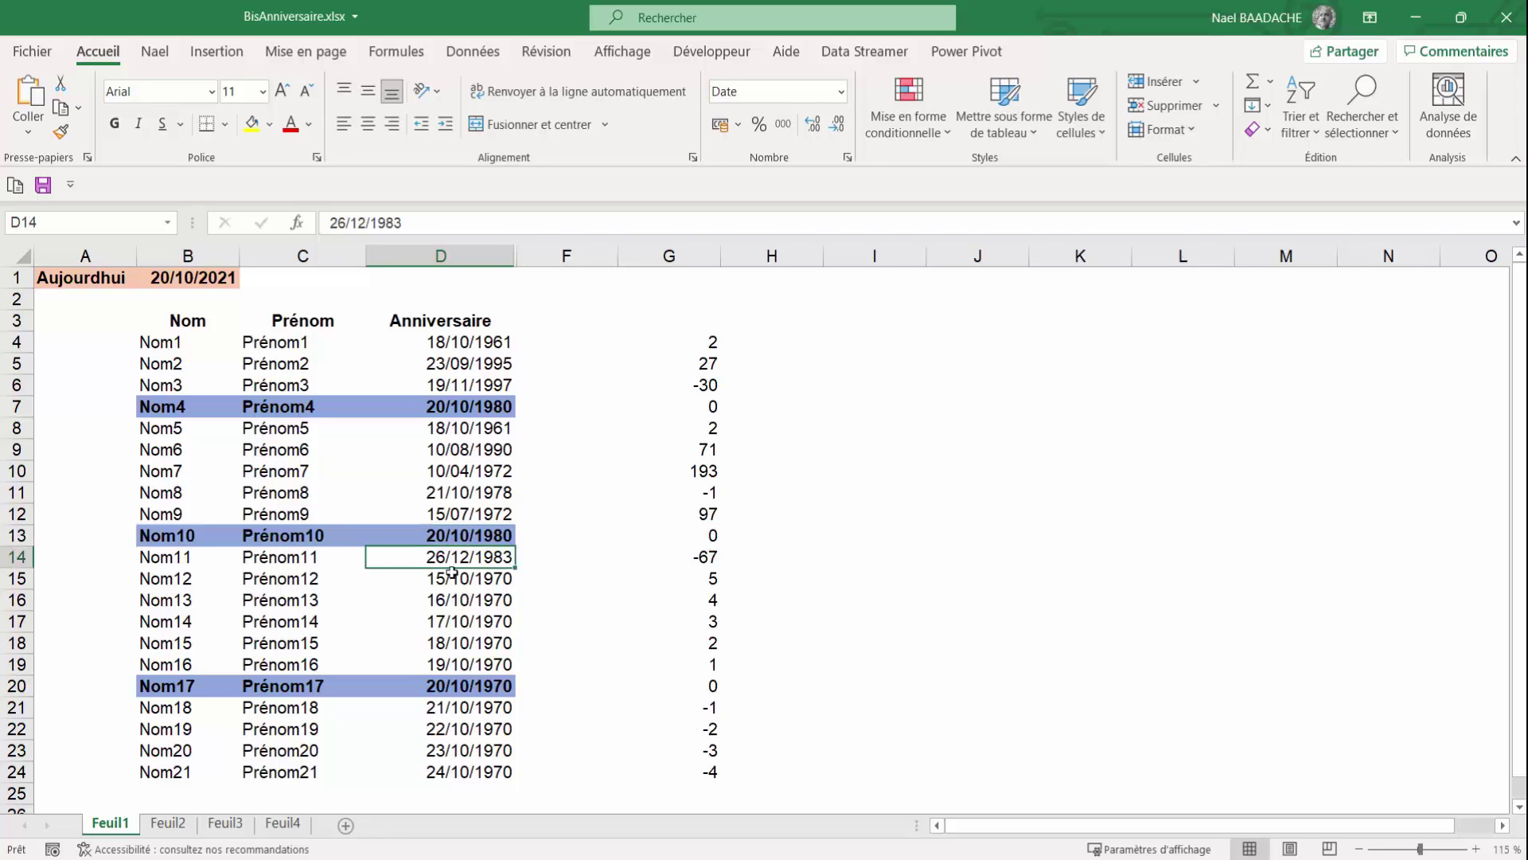
left_click(293, 538)
left_click(690, 534)
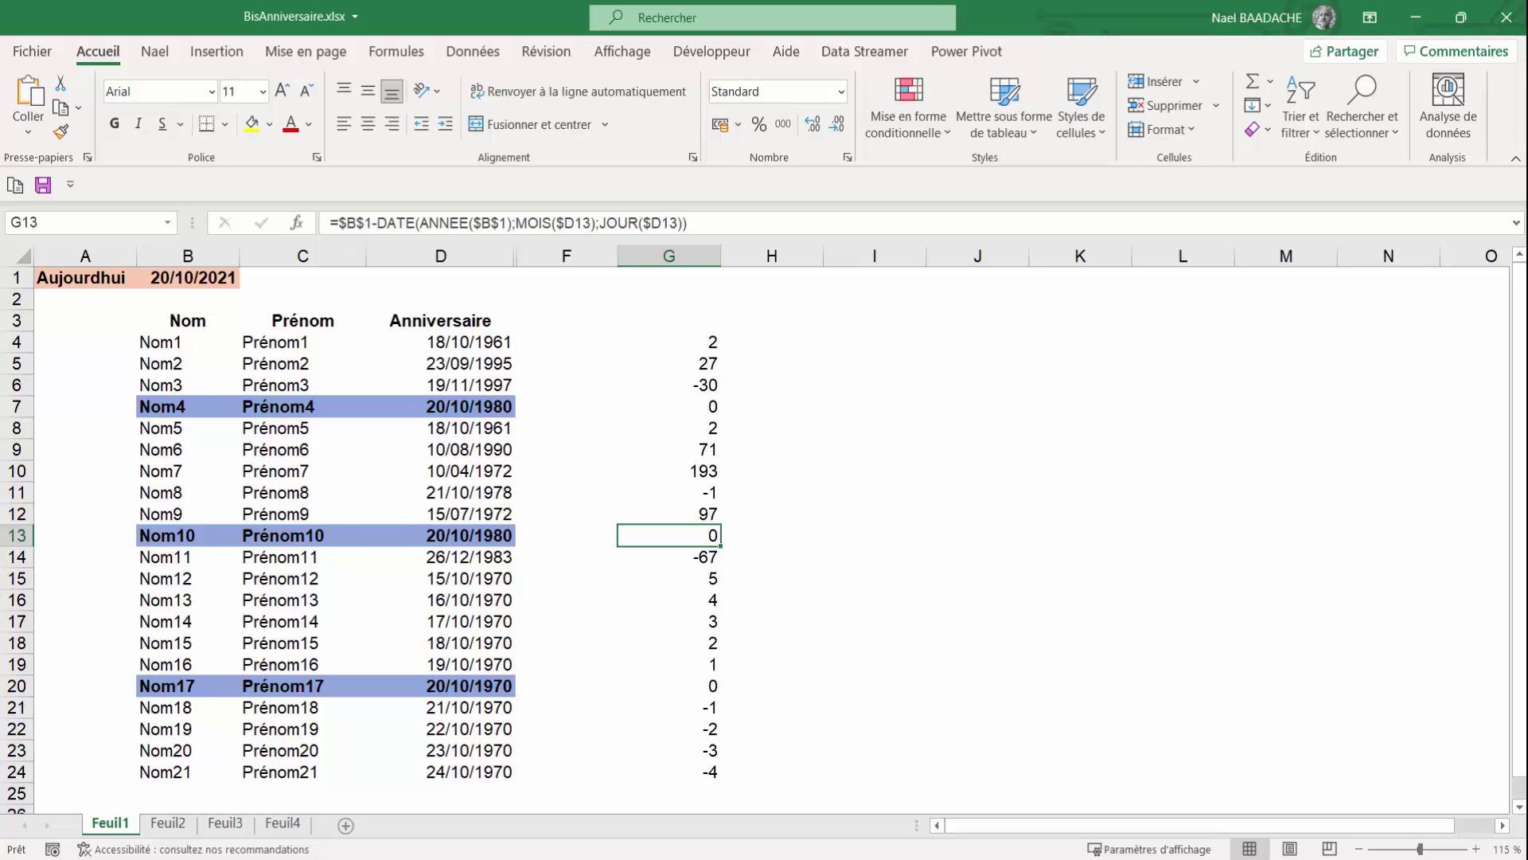
Step: Delete column G with the day-difference formulas
left_click(675, 255)
right_click(676, 254)
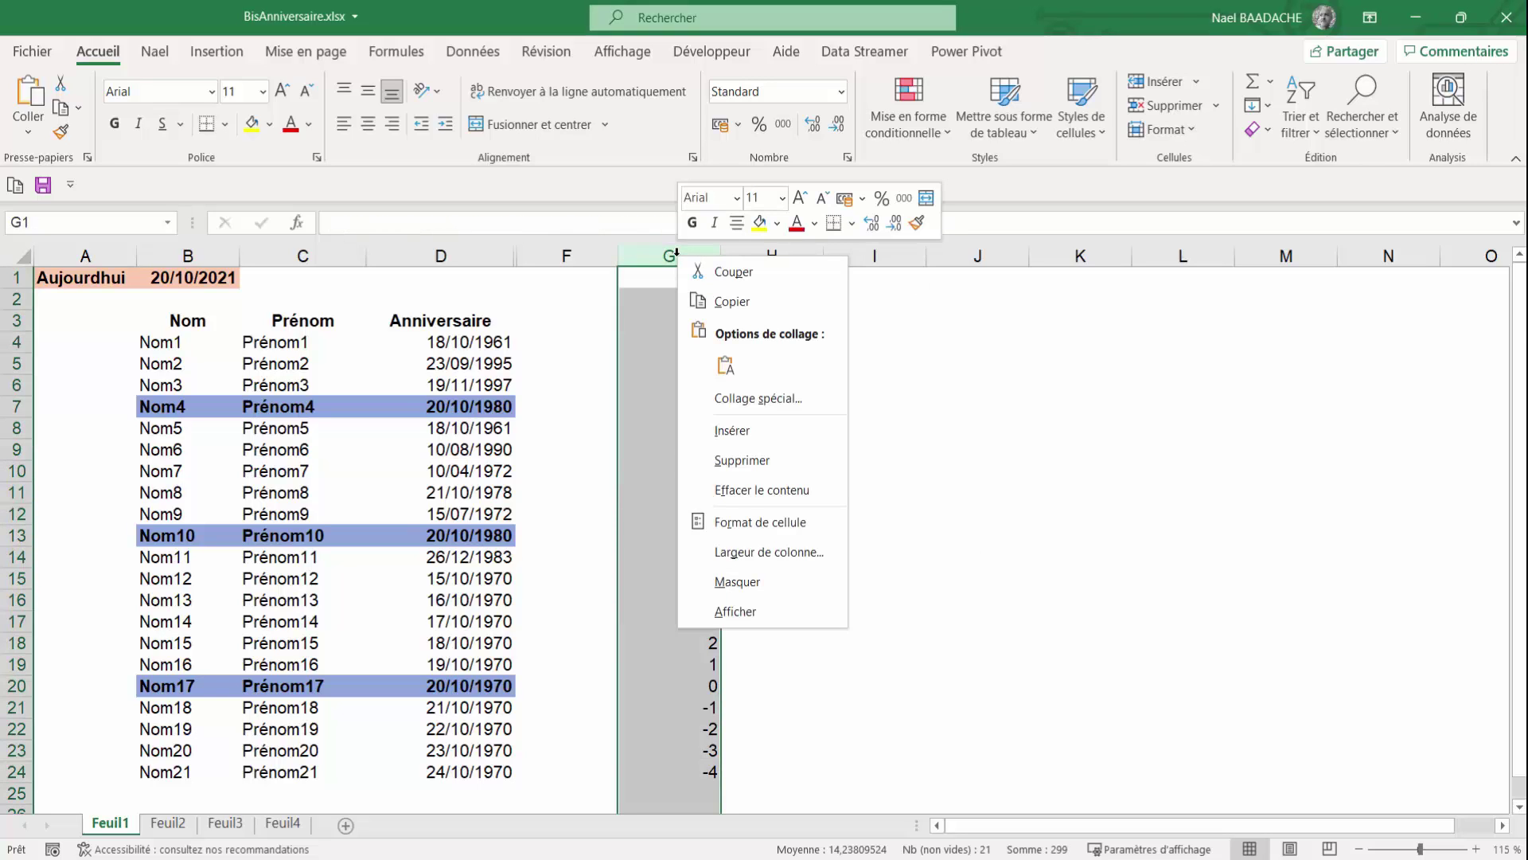
left_click(731, 462)
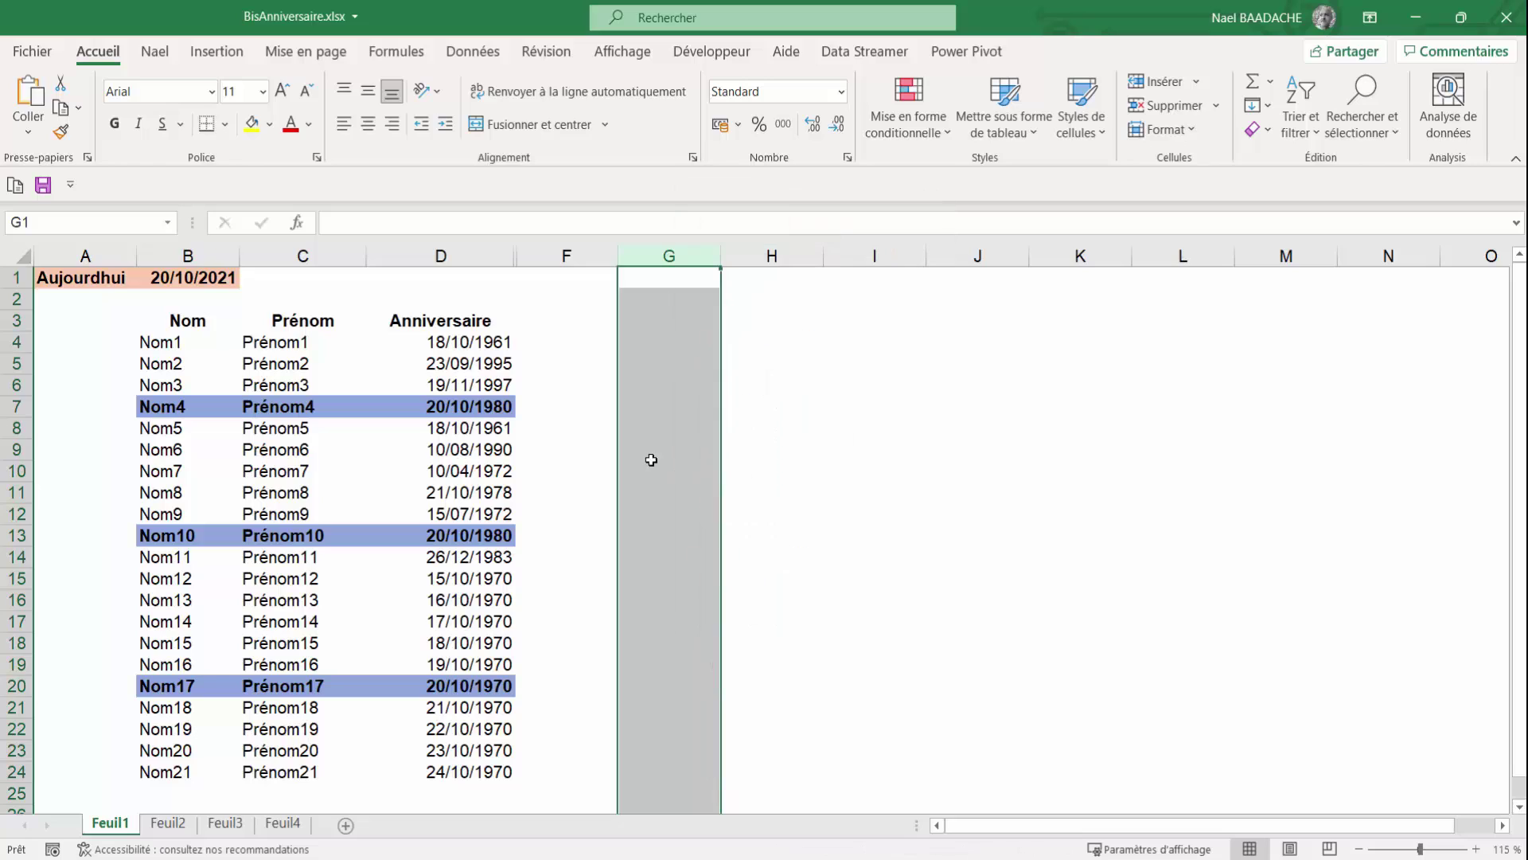
left_click(651, 458)
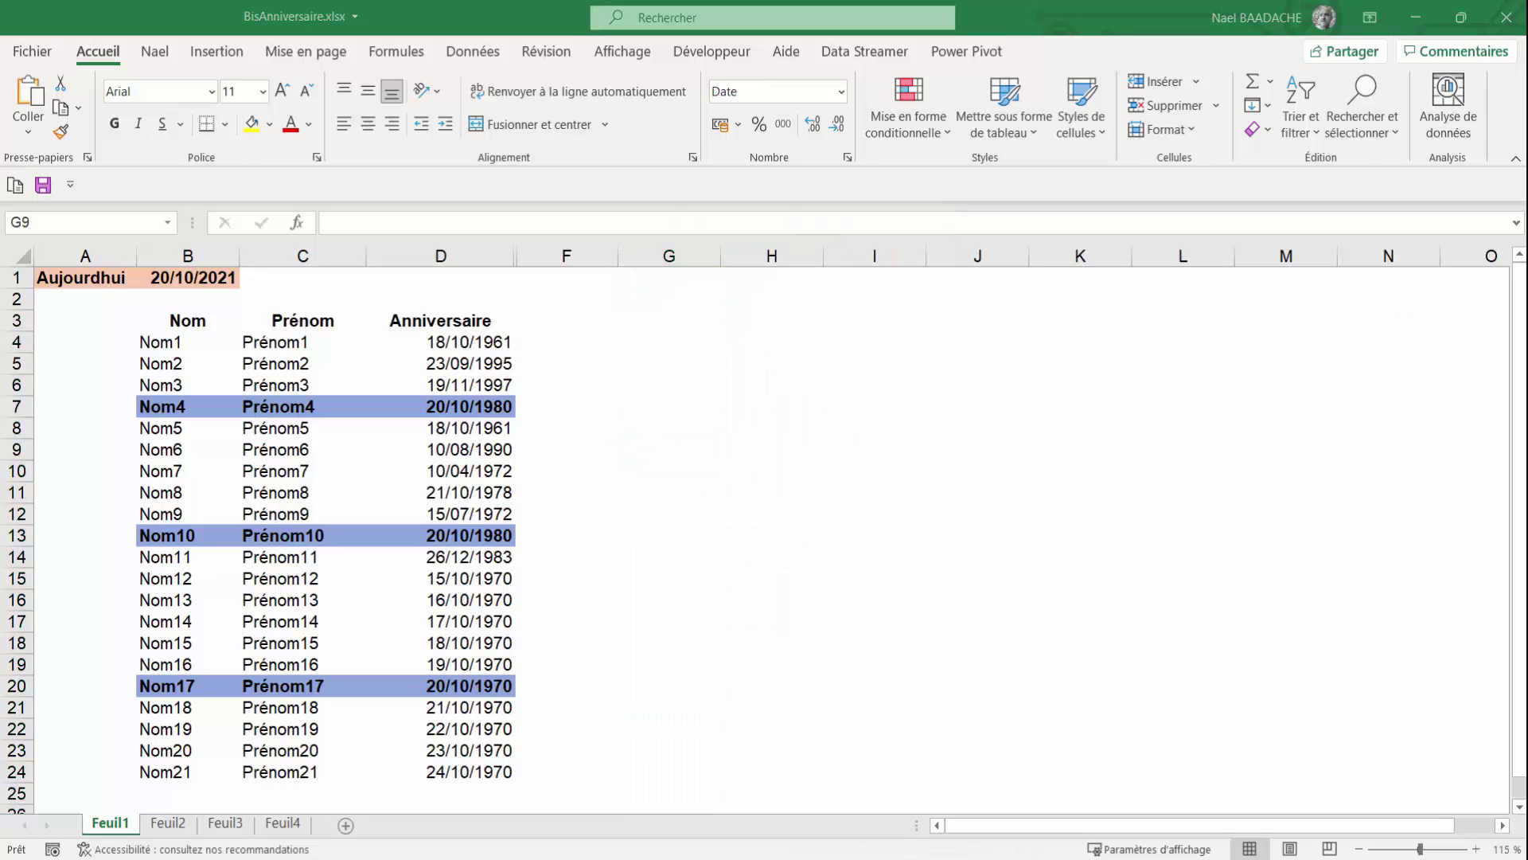
left_click(594, 365)
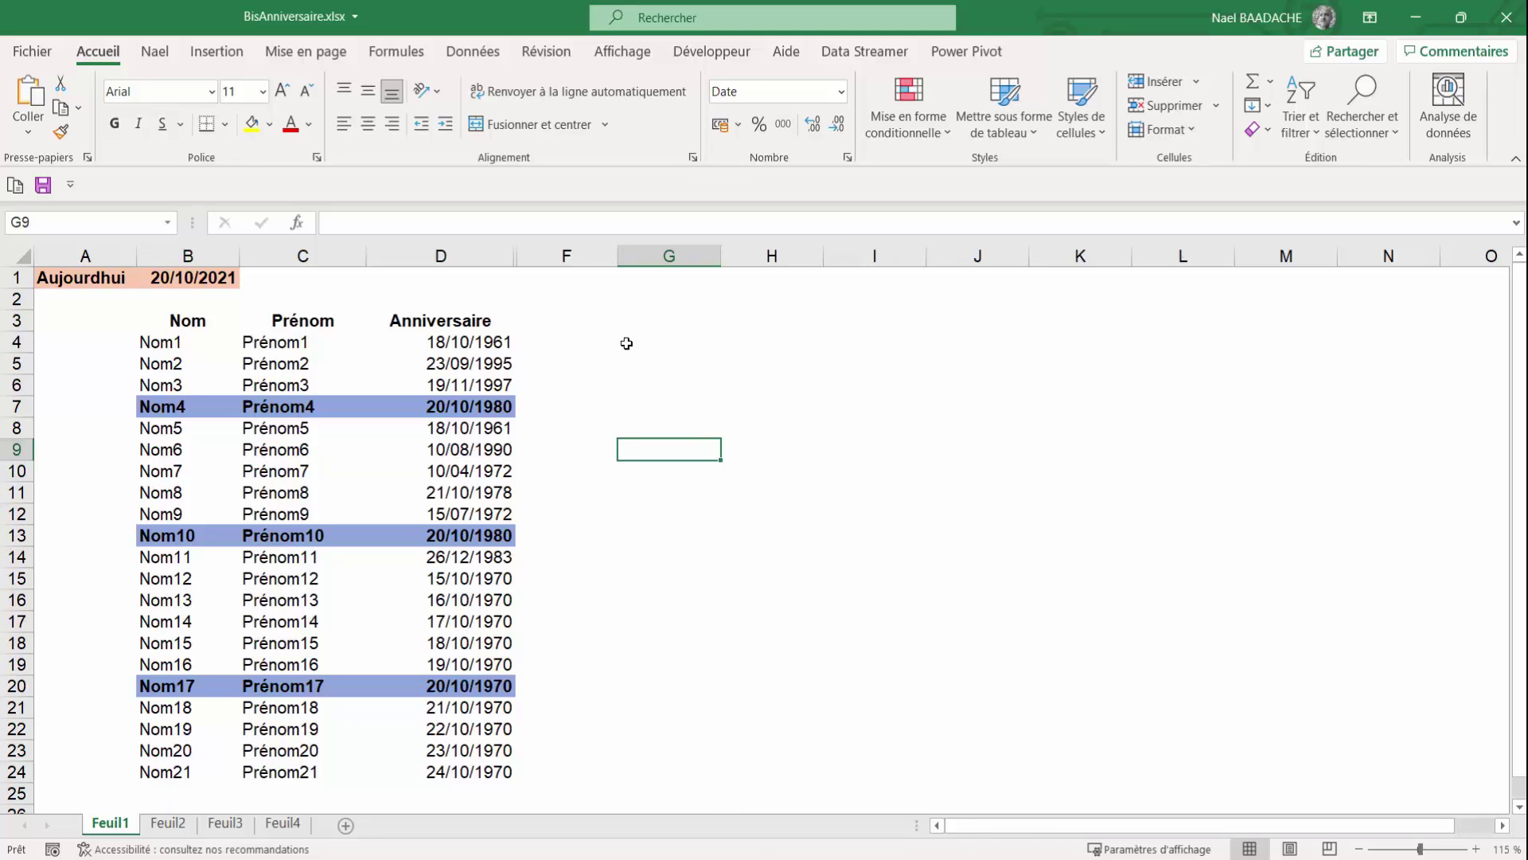
Step: Begin a formula in G4 that tests whether the birthday month differs from the current month: =si(mois(D4)<>mois(AUJOURDHUI())
left_click(626, 343)
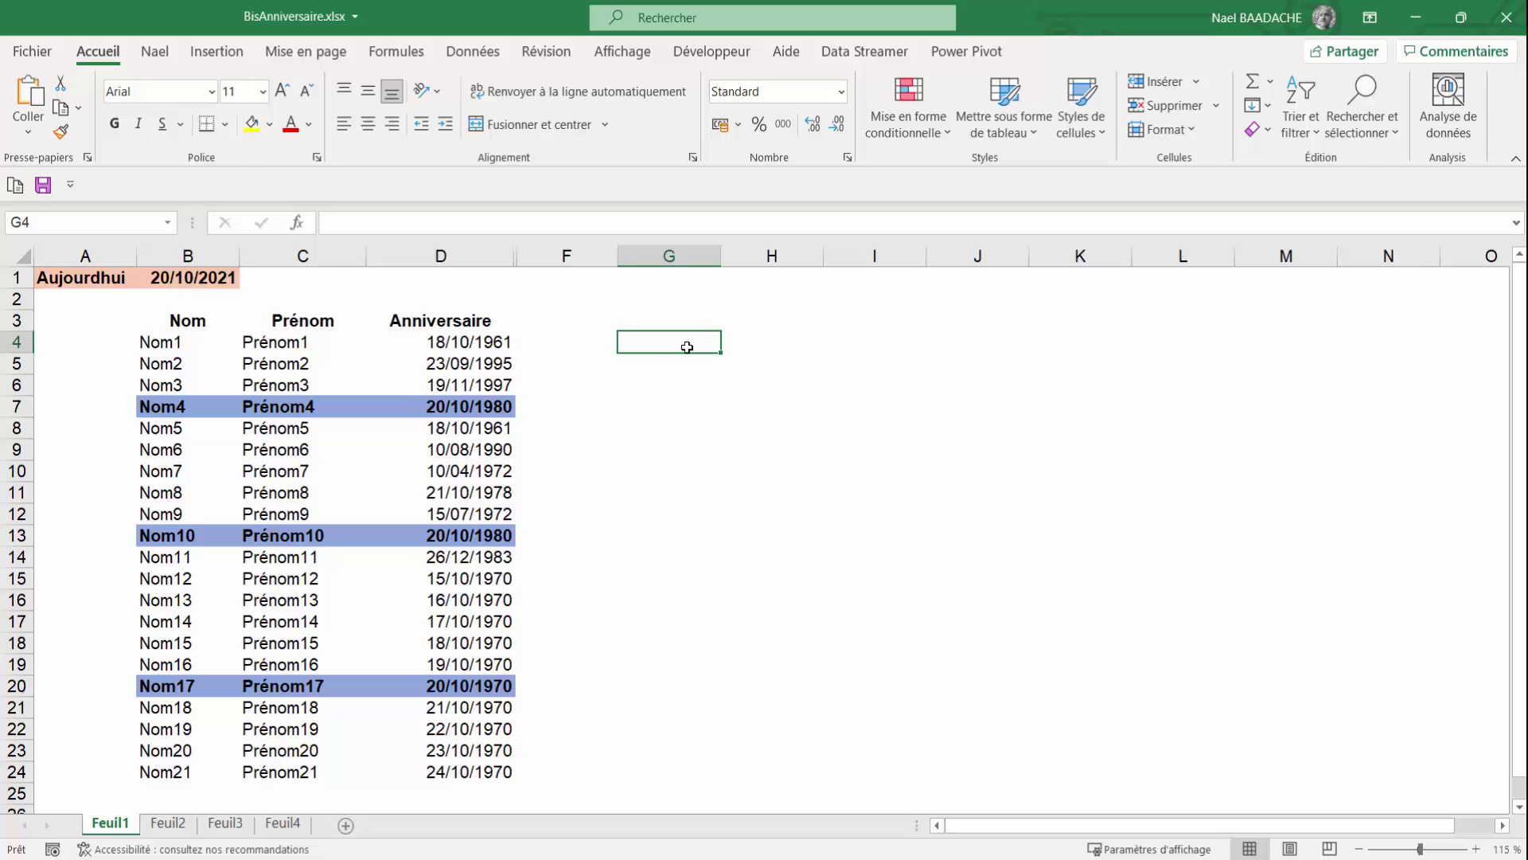
type("=")
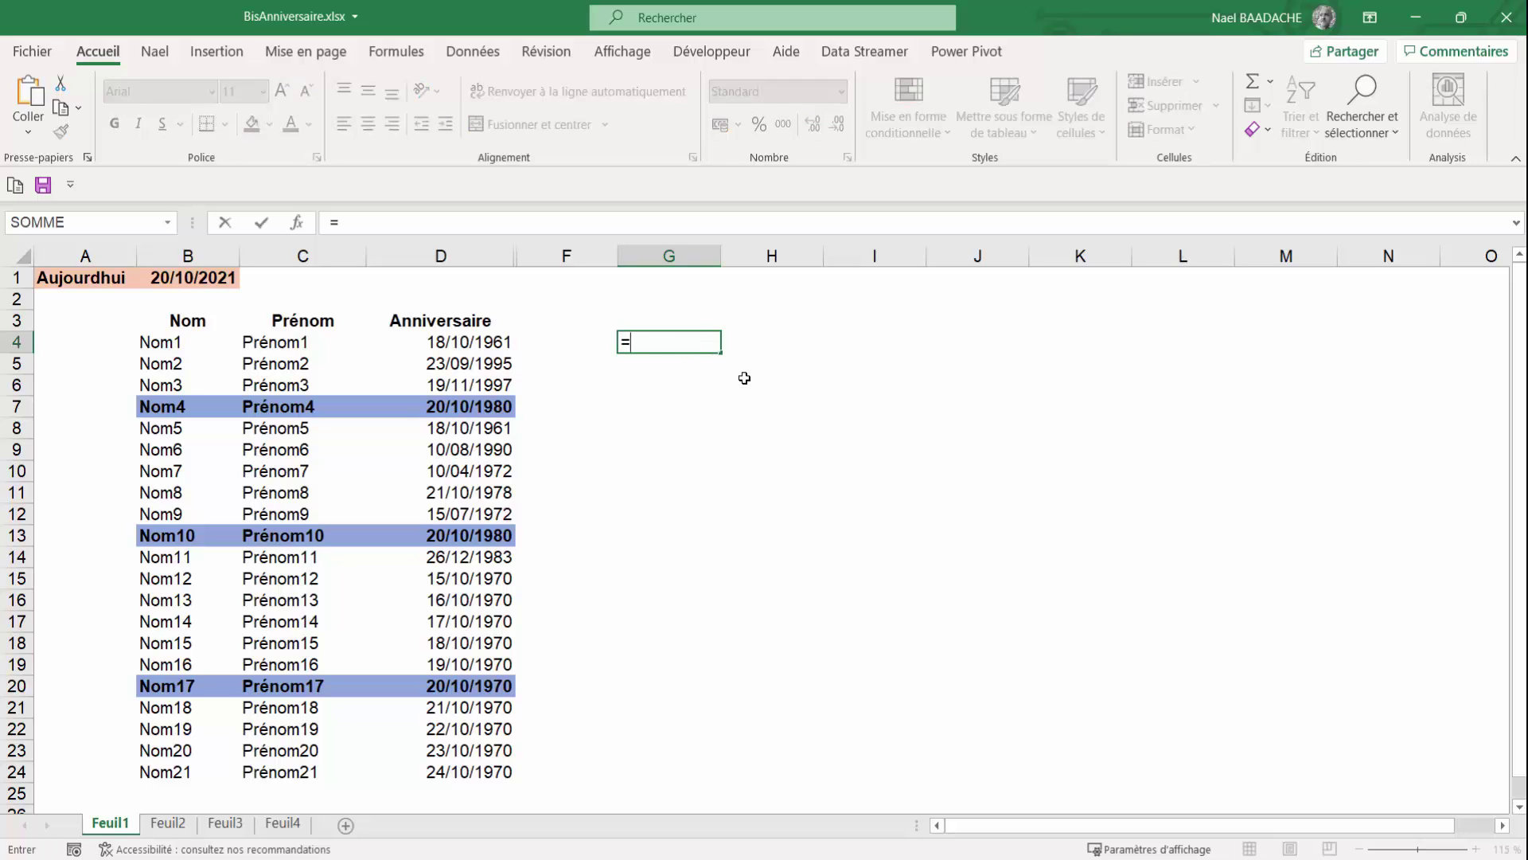
type("si(")
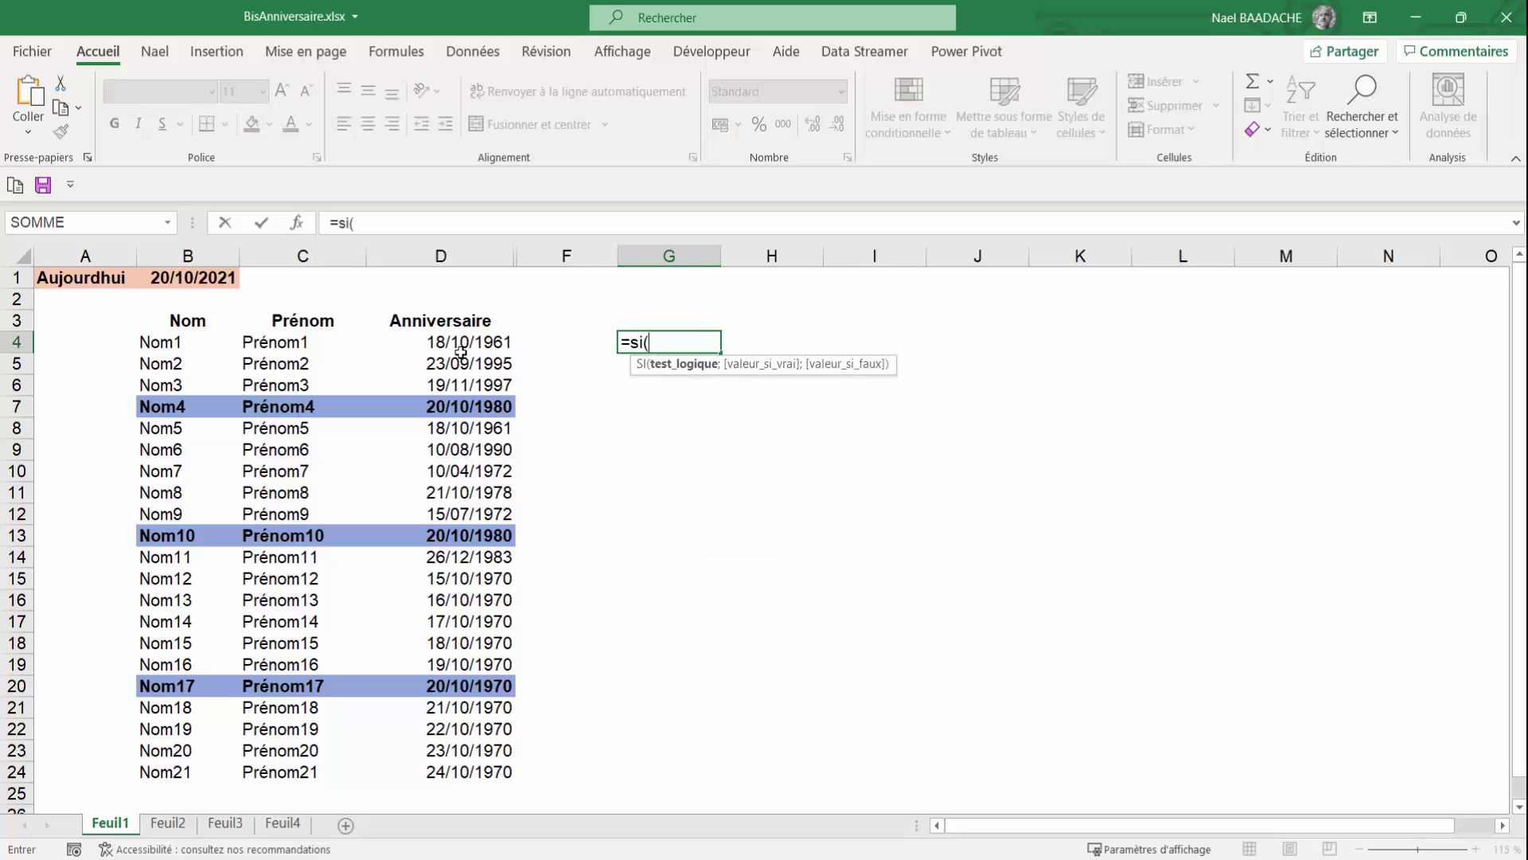
type("mois(")
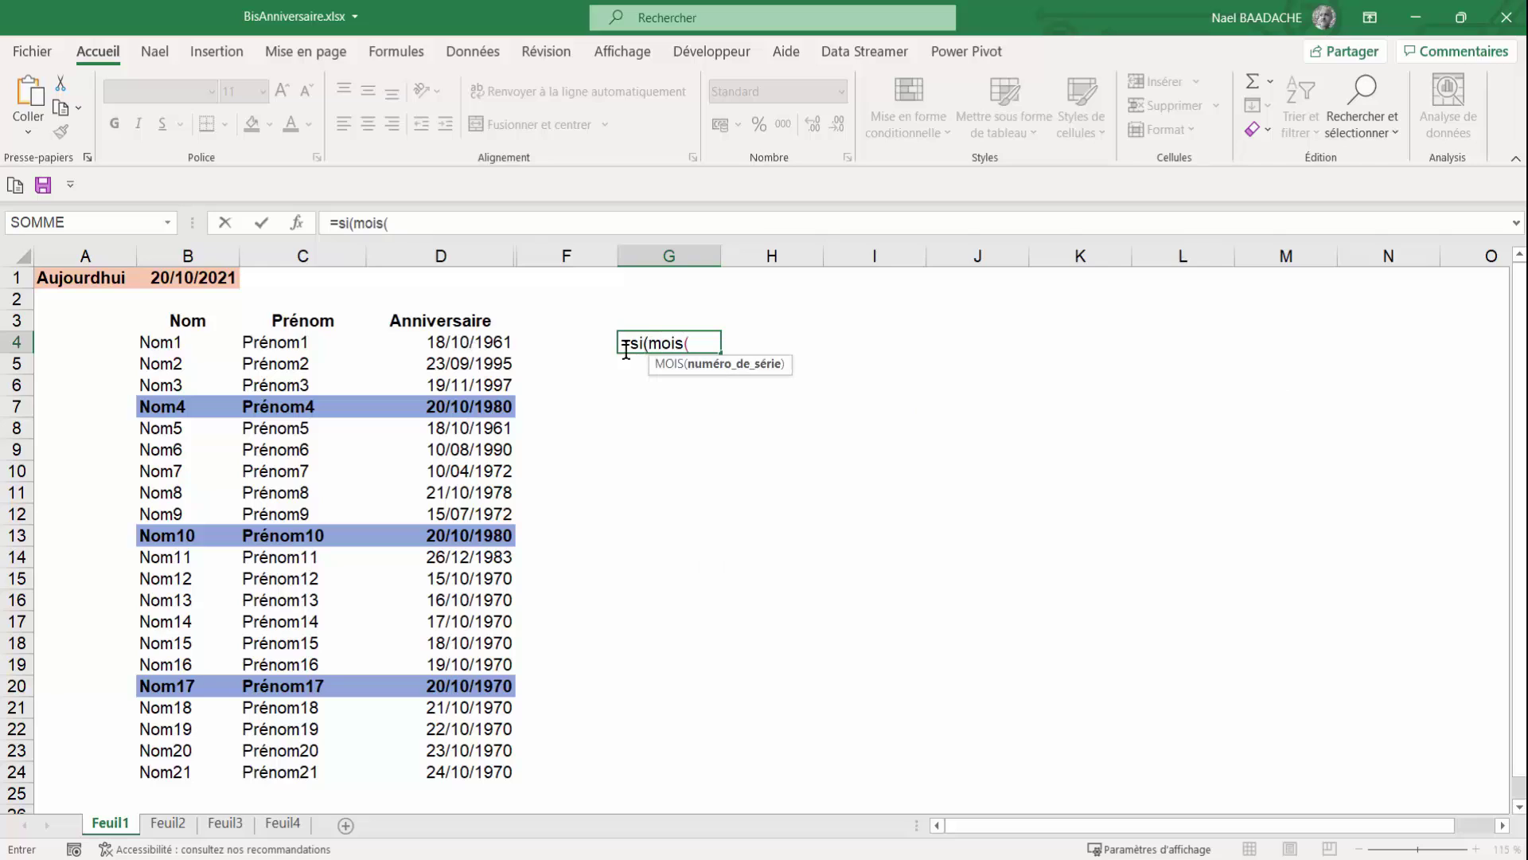
left_click(451, 344)
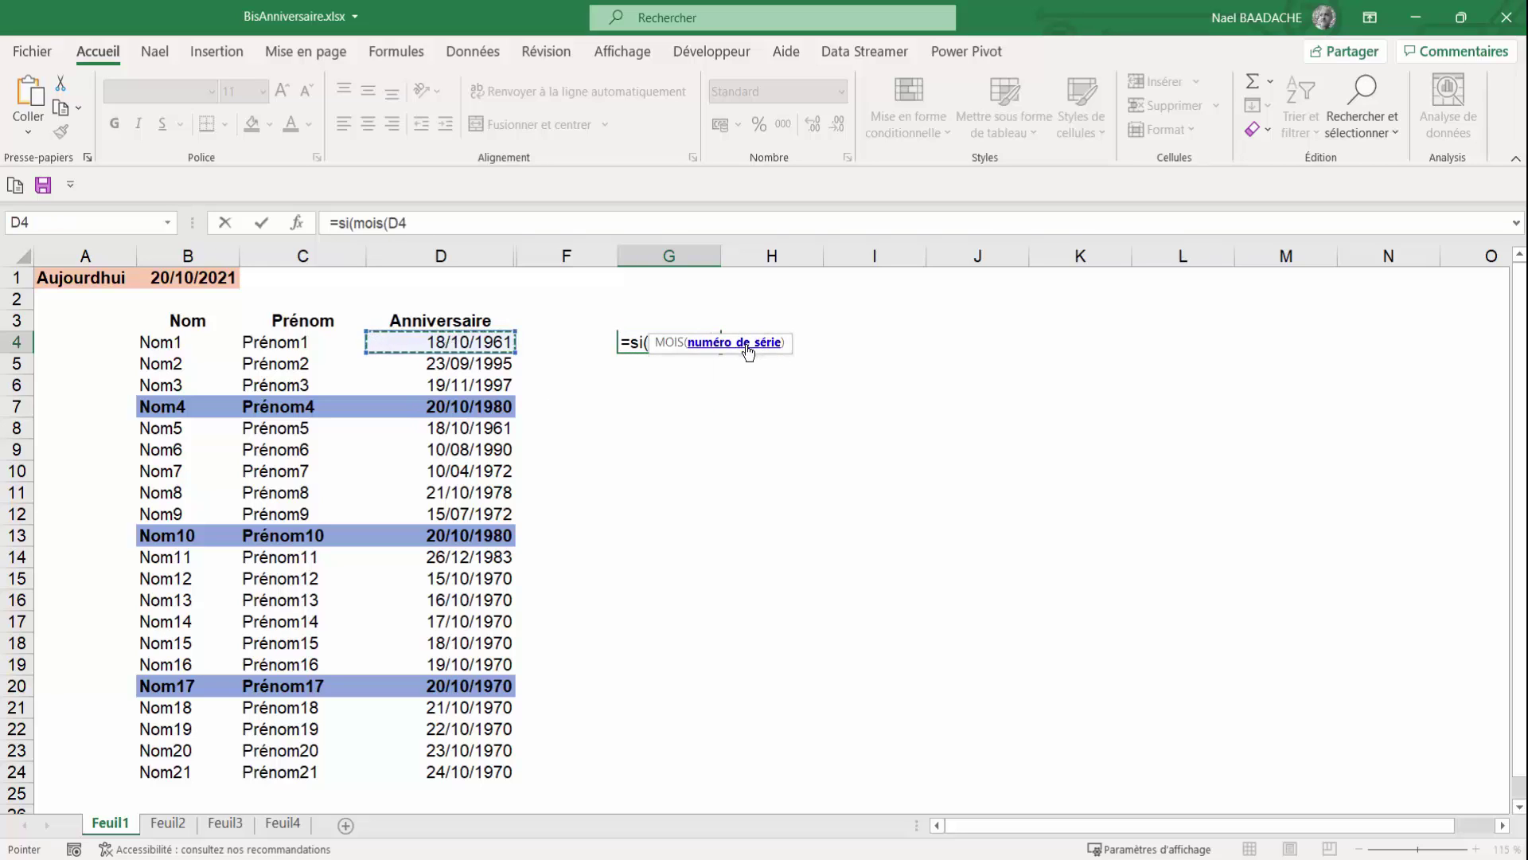
left_click_drag(749, 360, 746, 400)
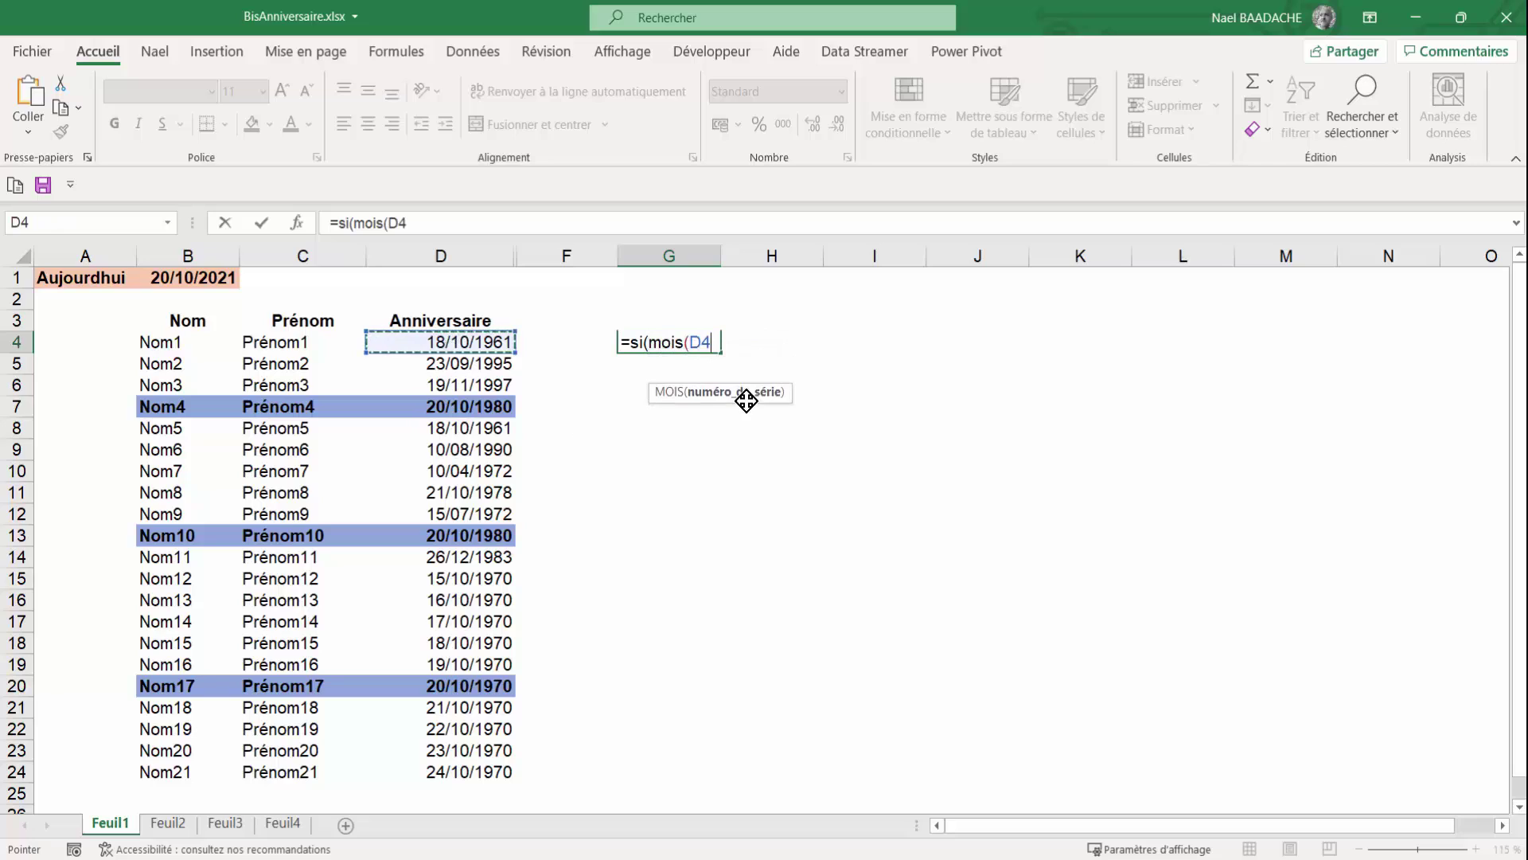
type(")")
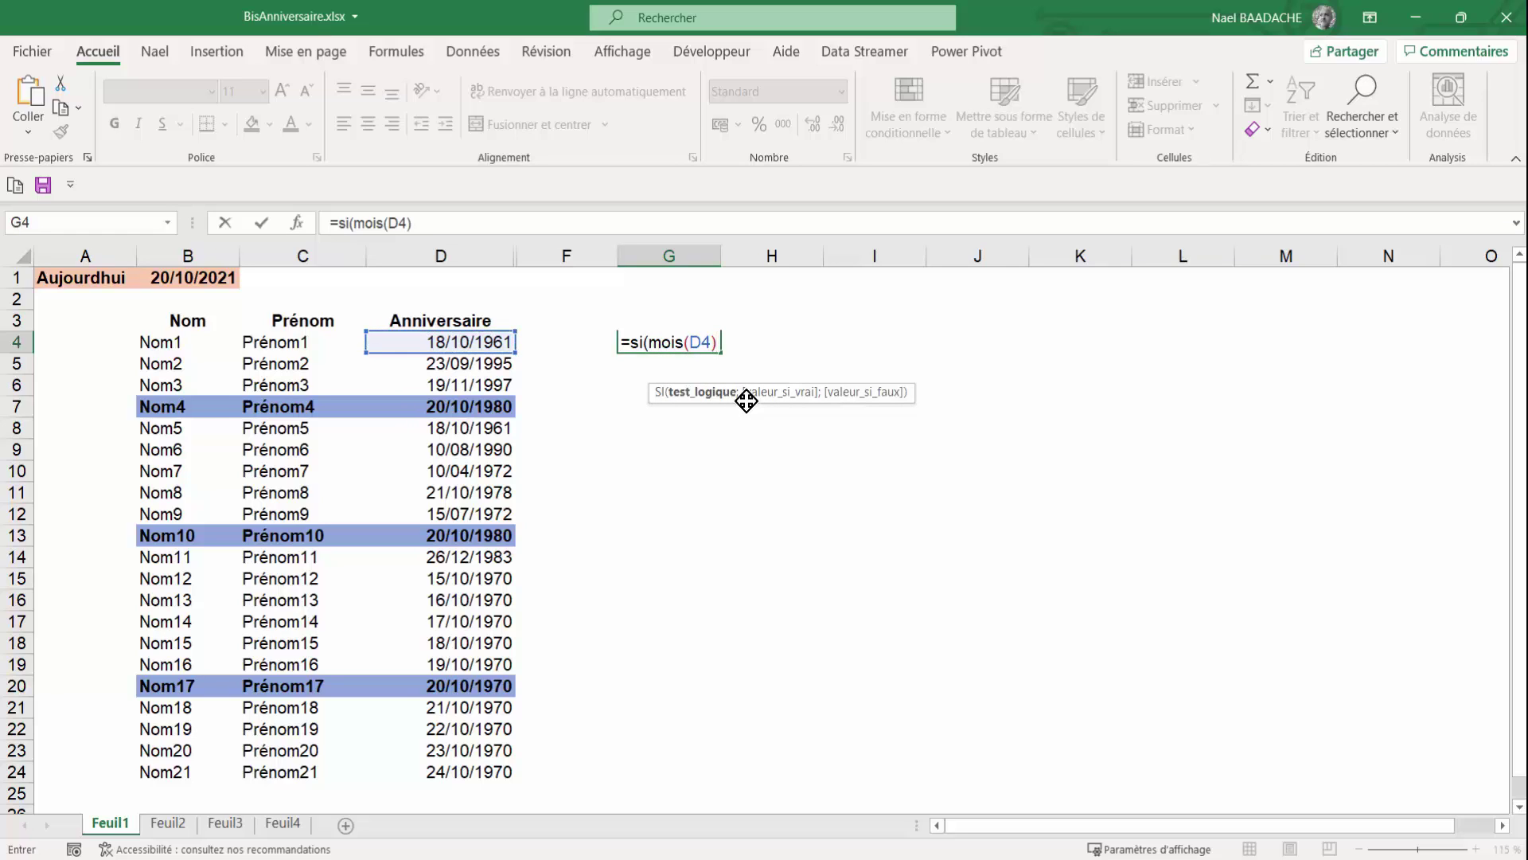
type("<>mois(")
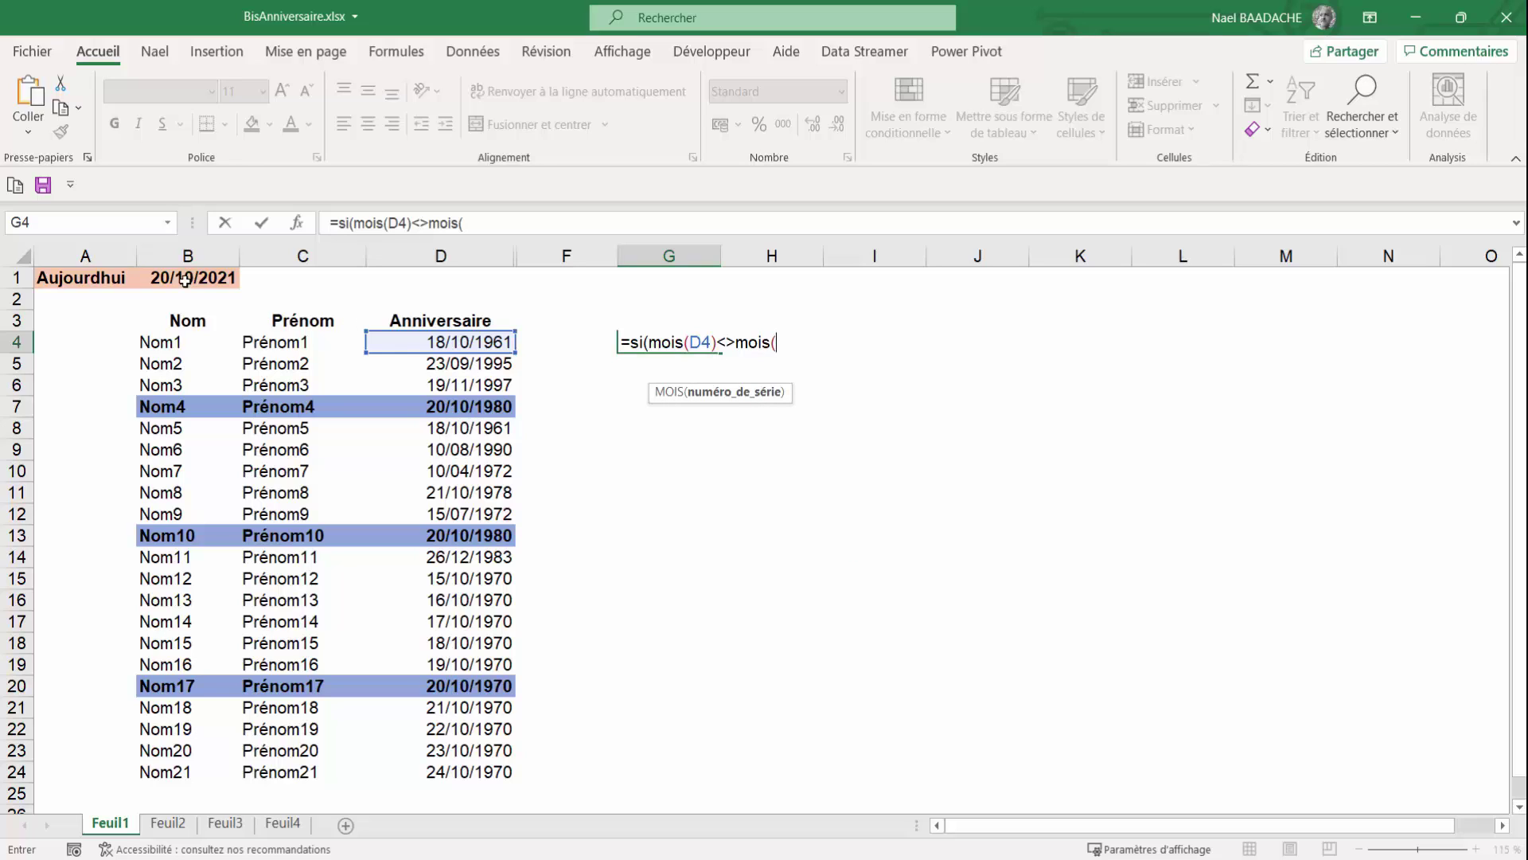
type("aujou")
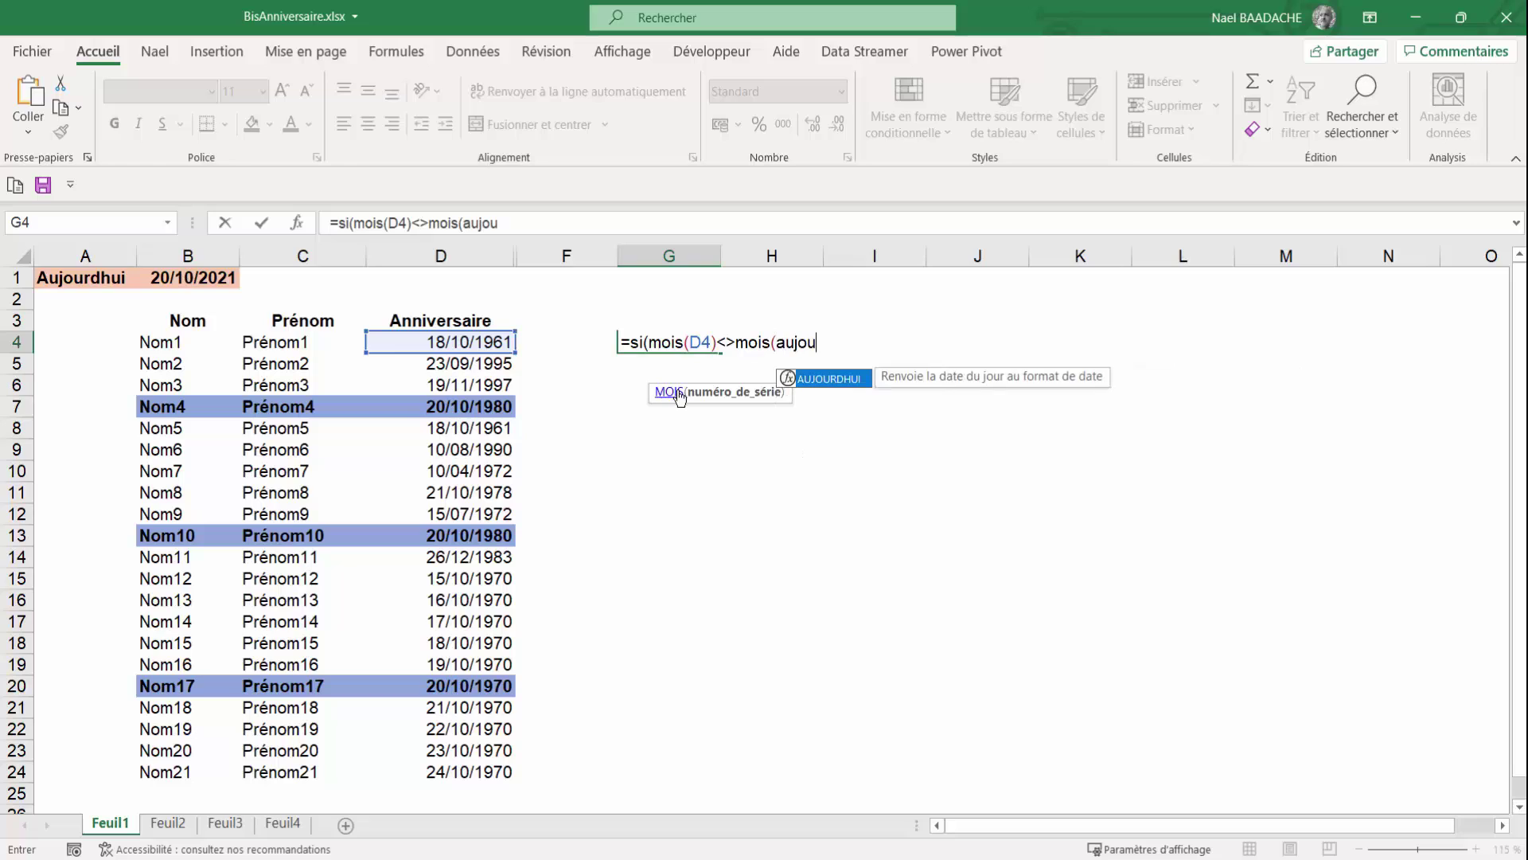
double_click(849, 389)
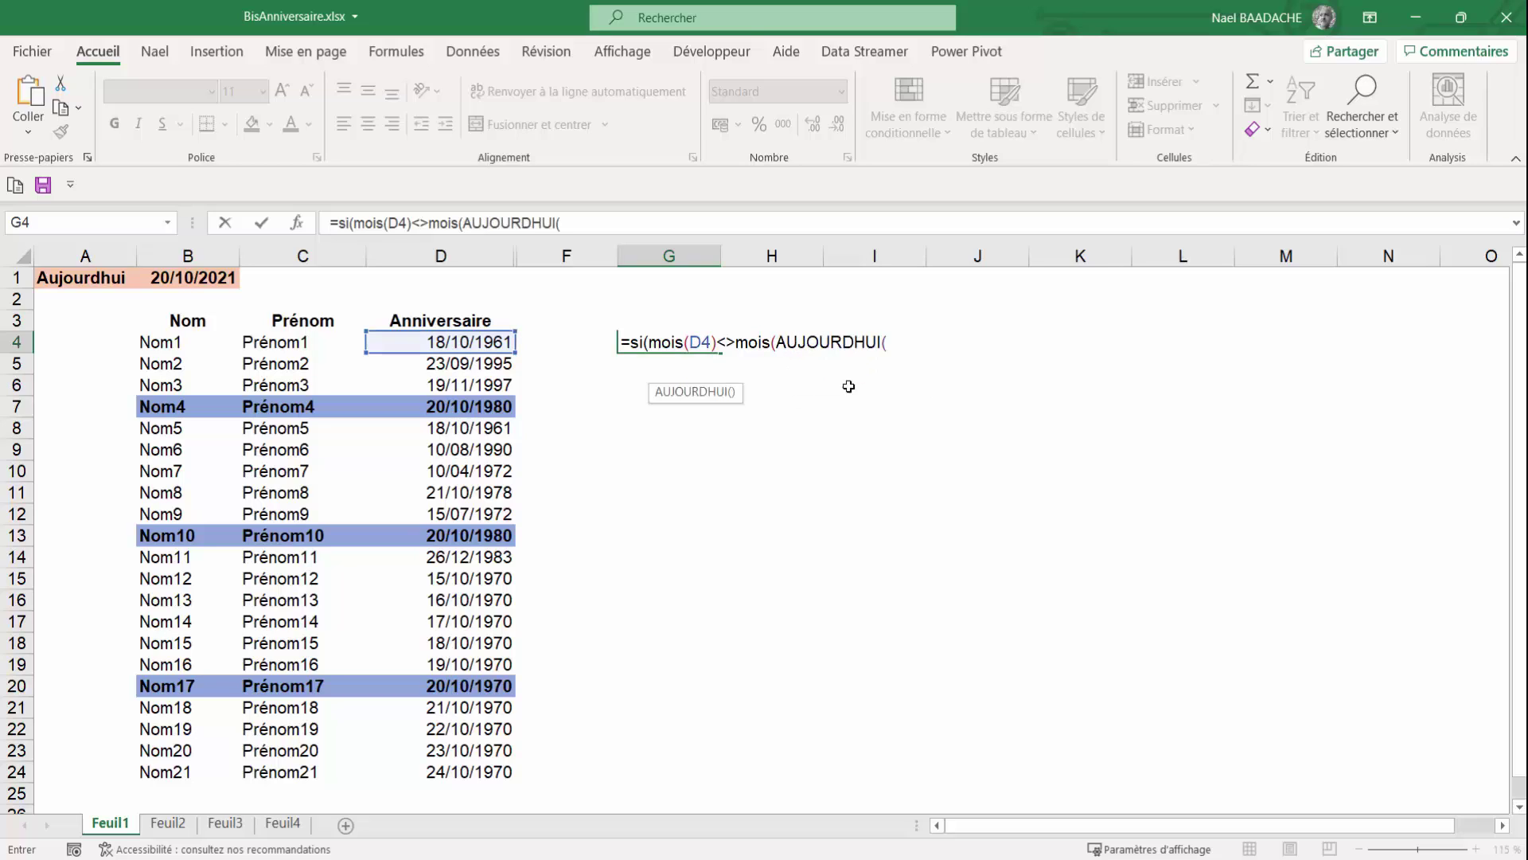
type(")")
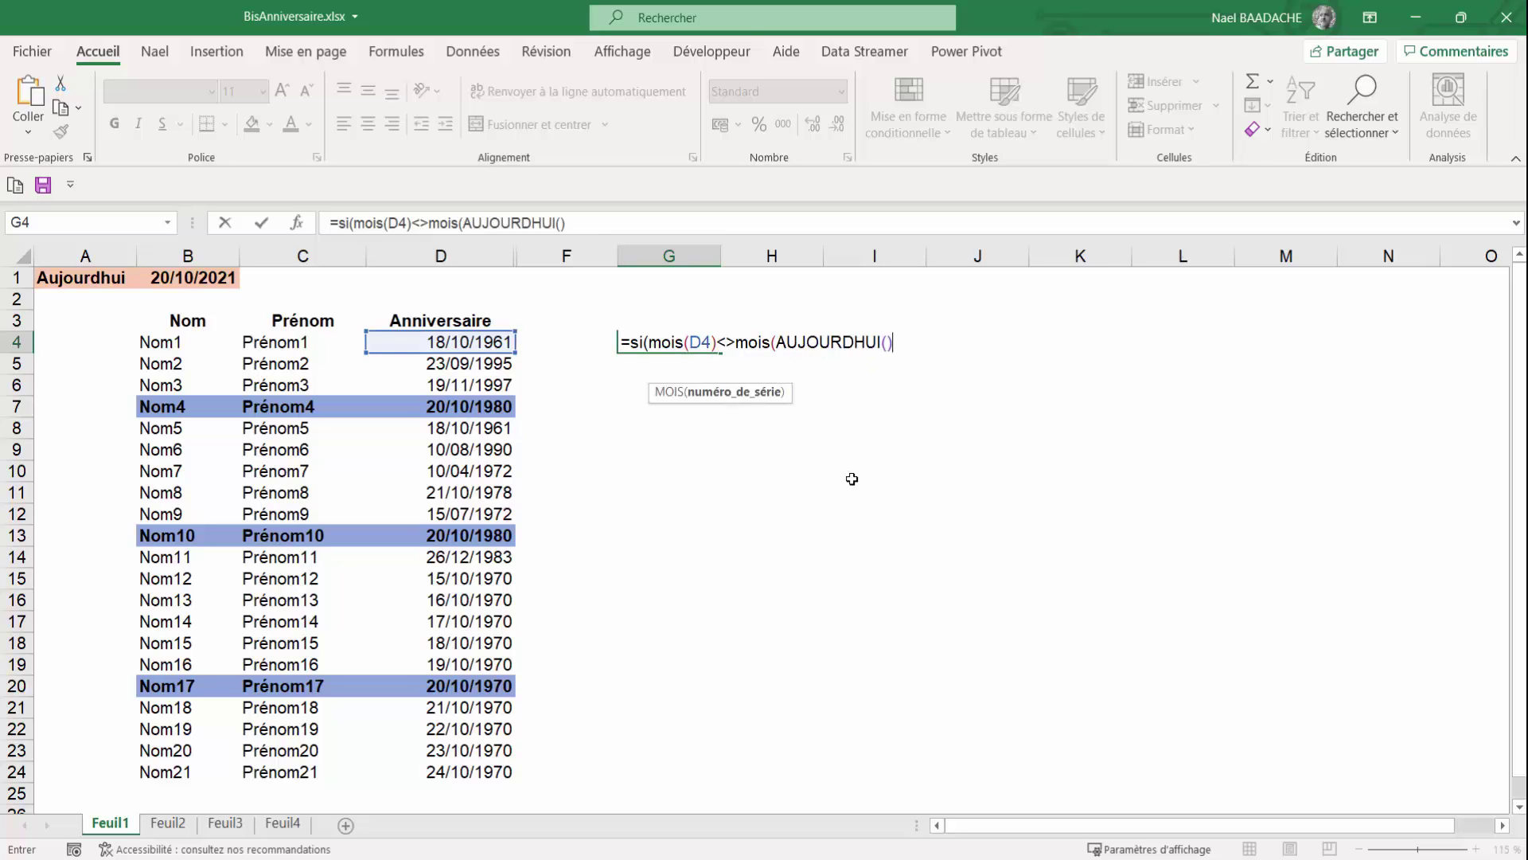
type(")")
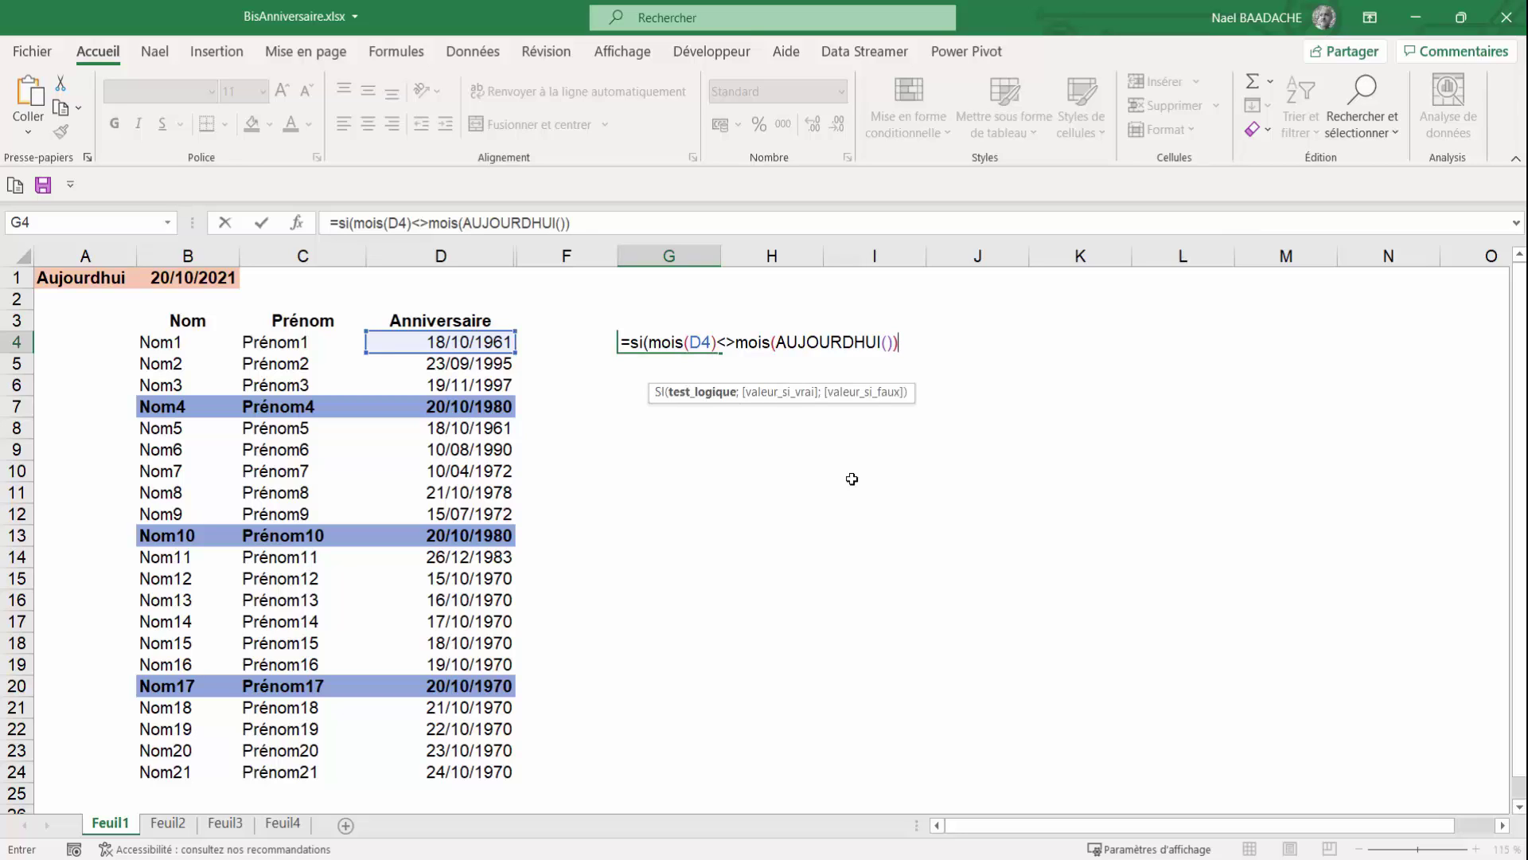
Step: Return "" when the months differ and add a nested day test as the false case: si(jour(D4)<>jour(AUJOURDHUI())
type(";")
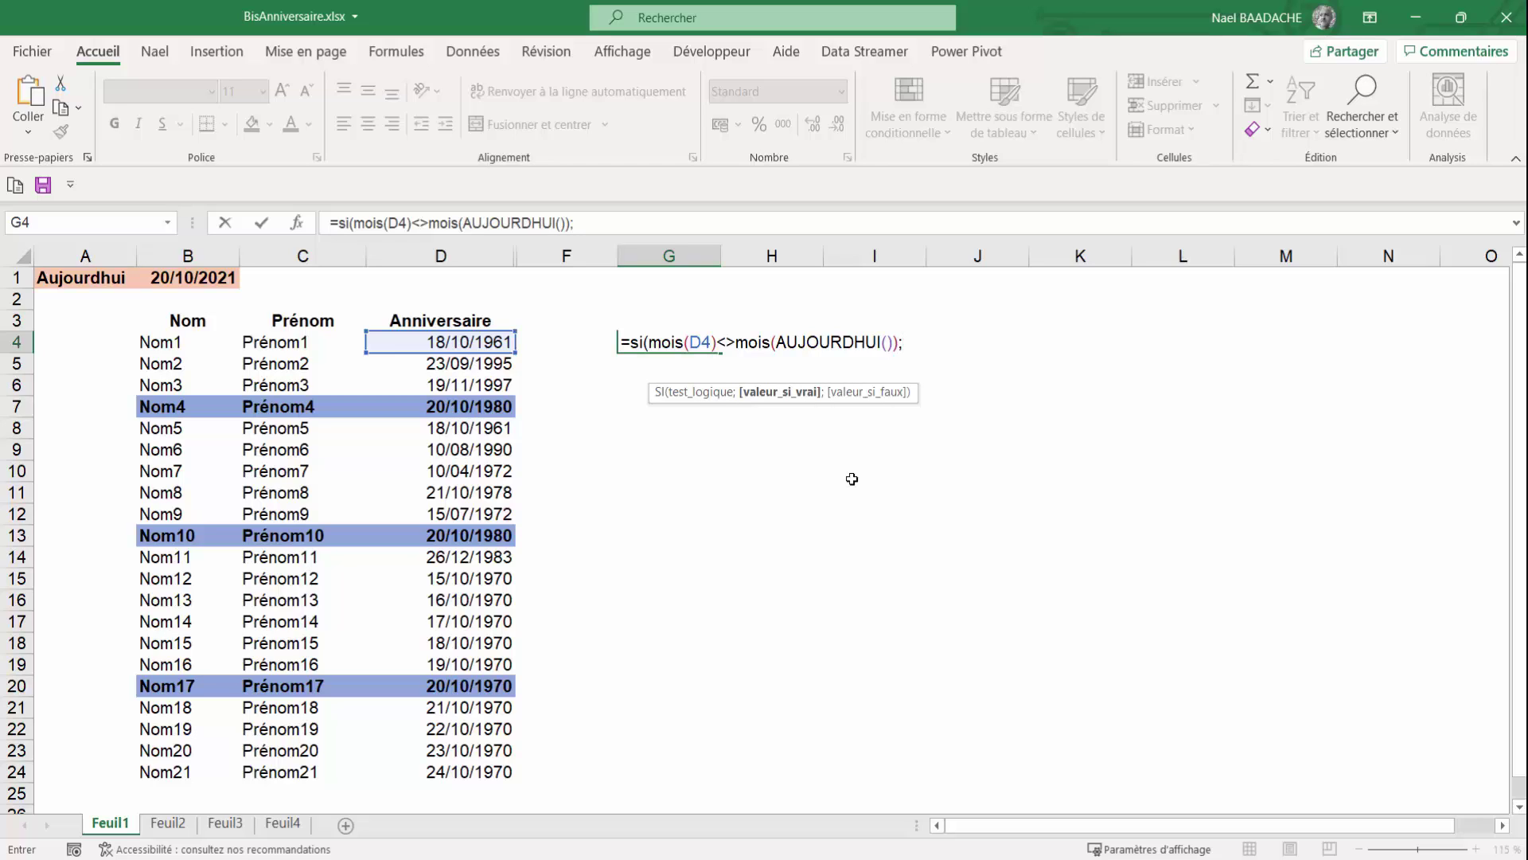
type("\"\";")
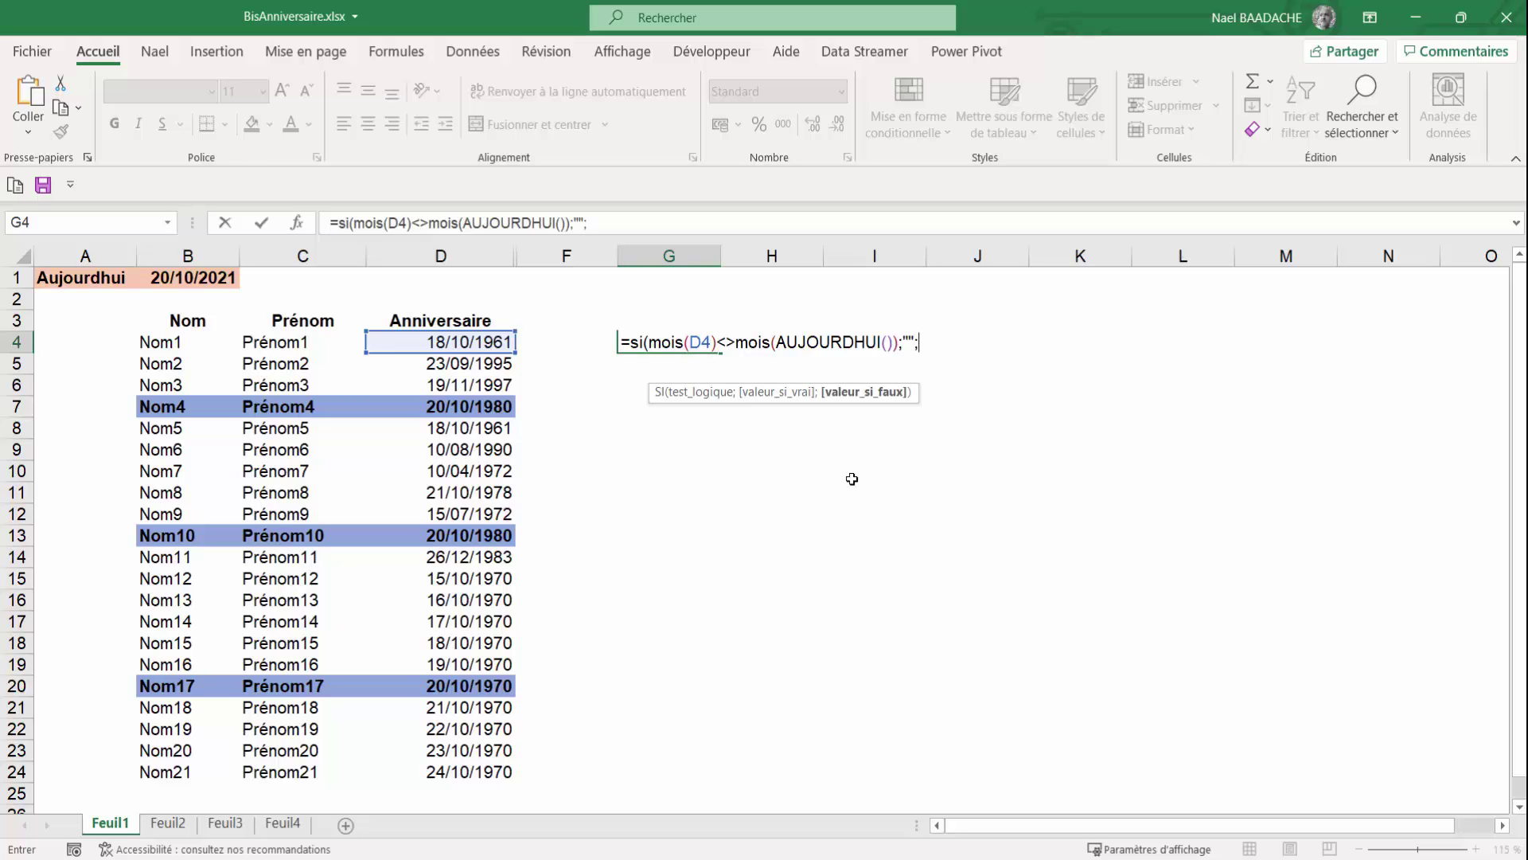
type("si(")
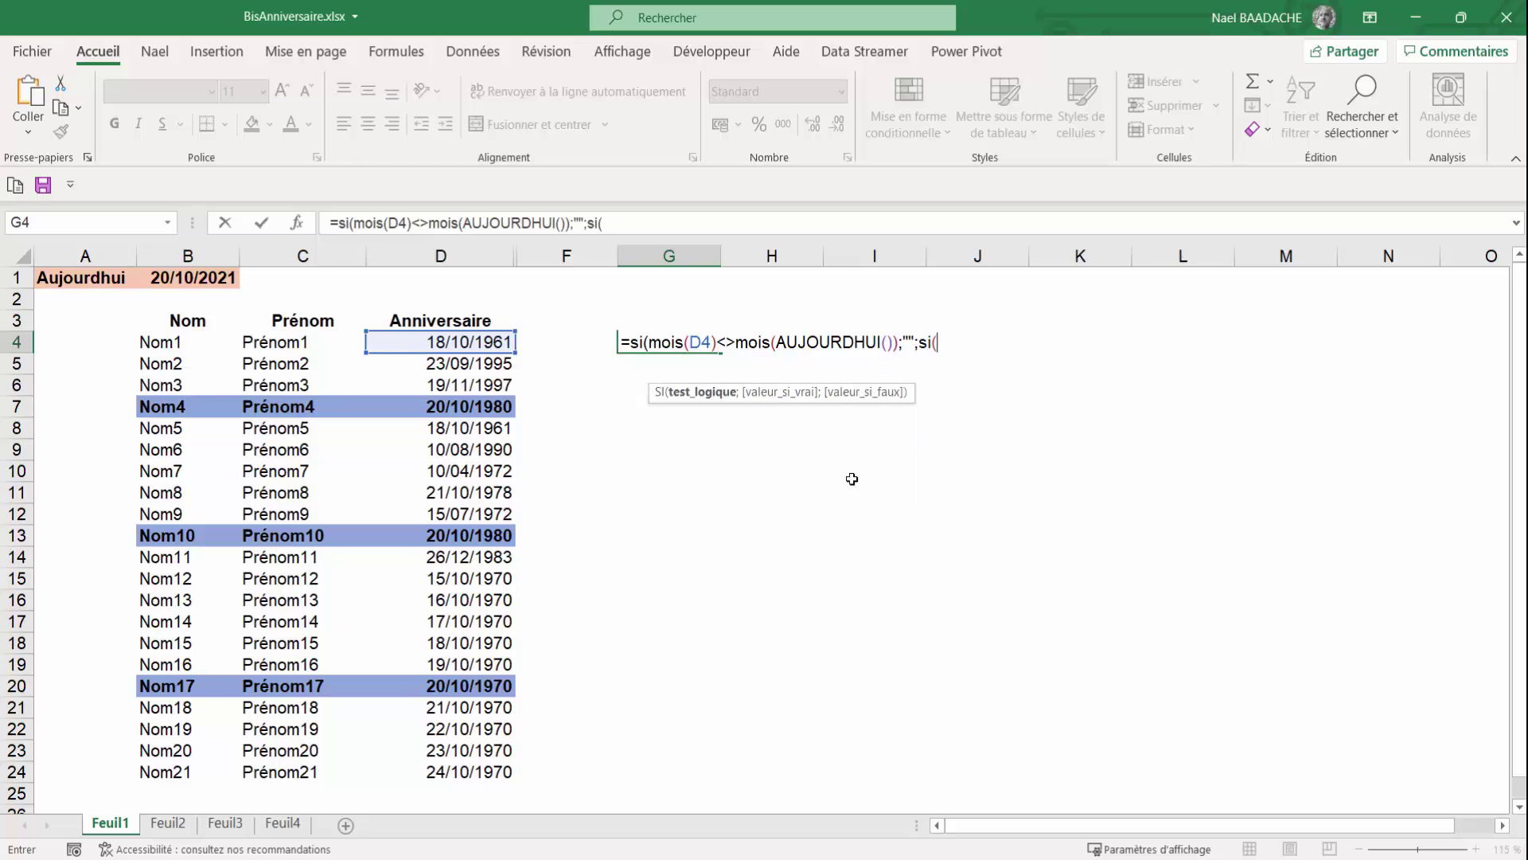
type("jour(")
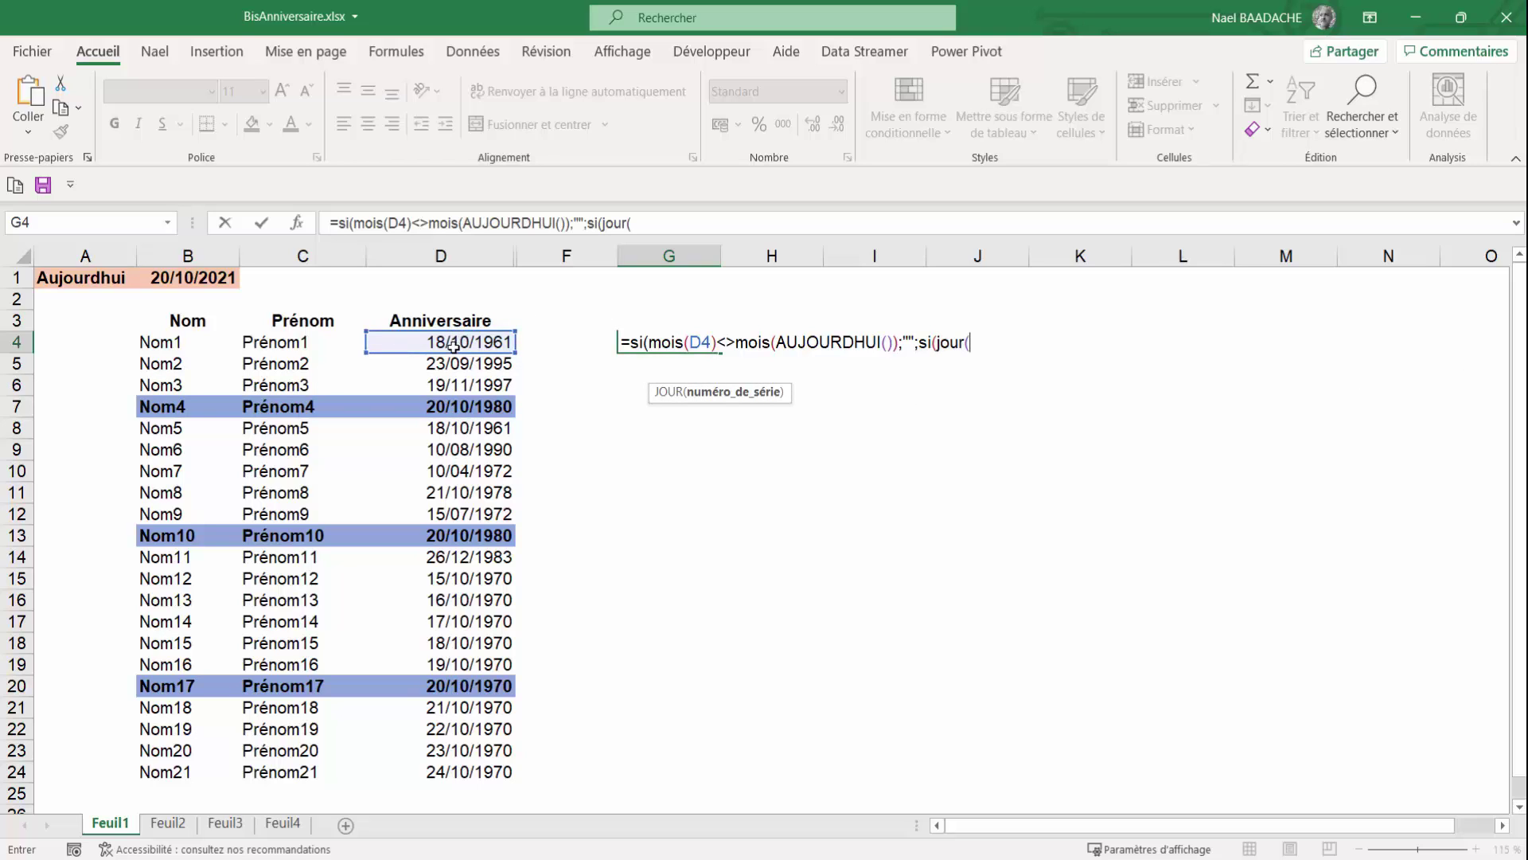
left_click(453, 345)
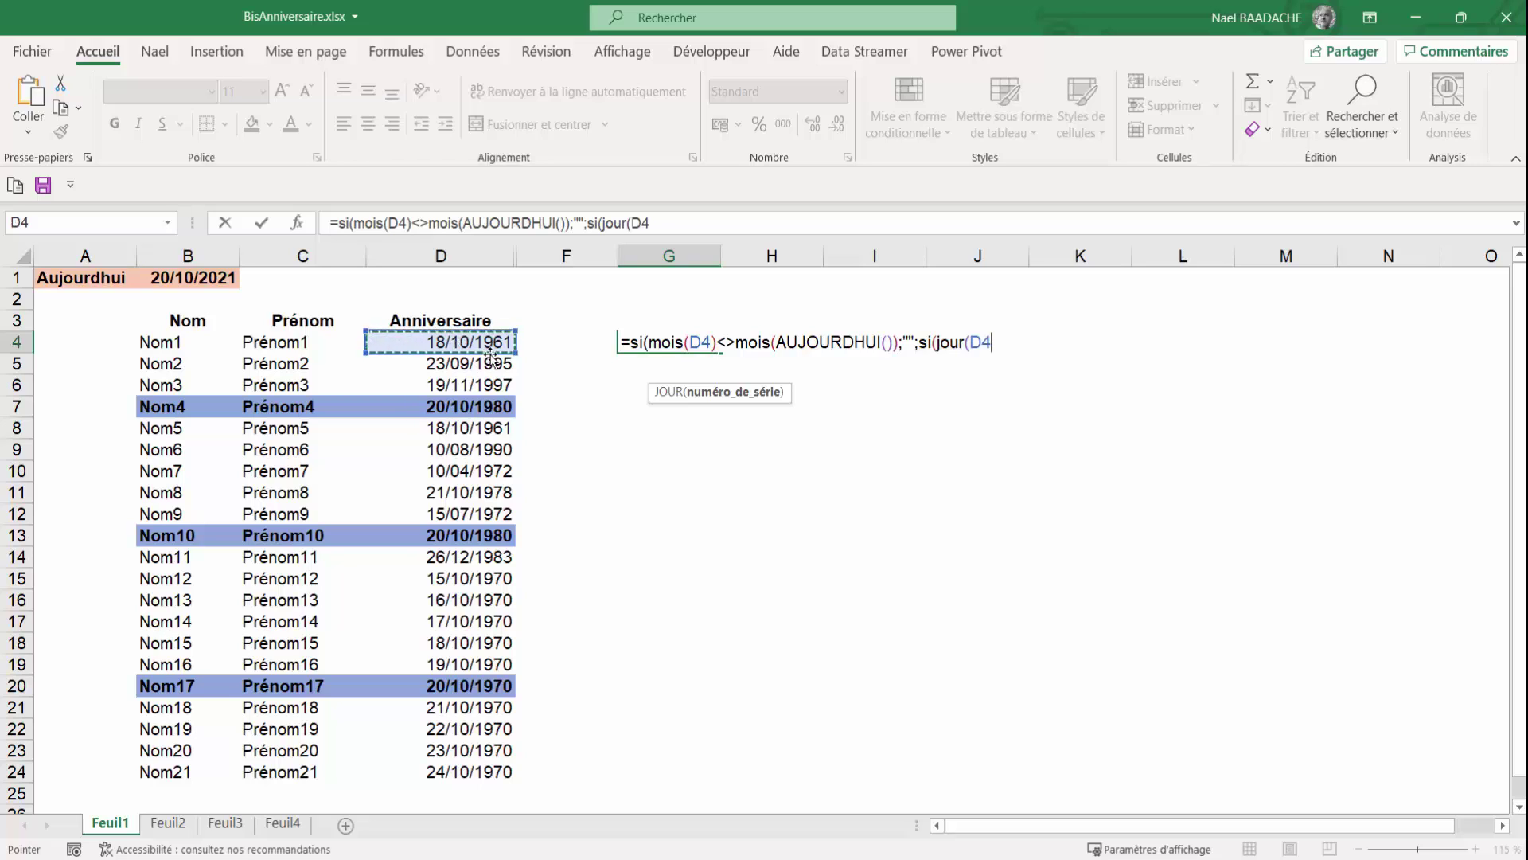
type(")<")
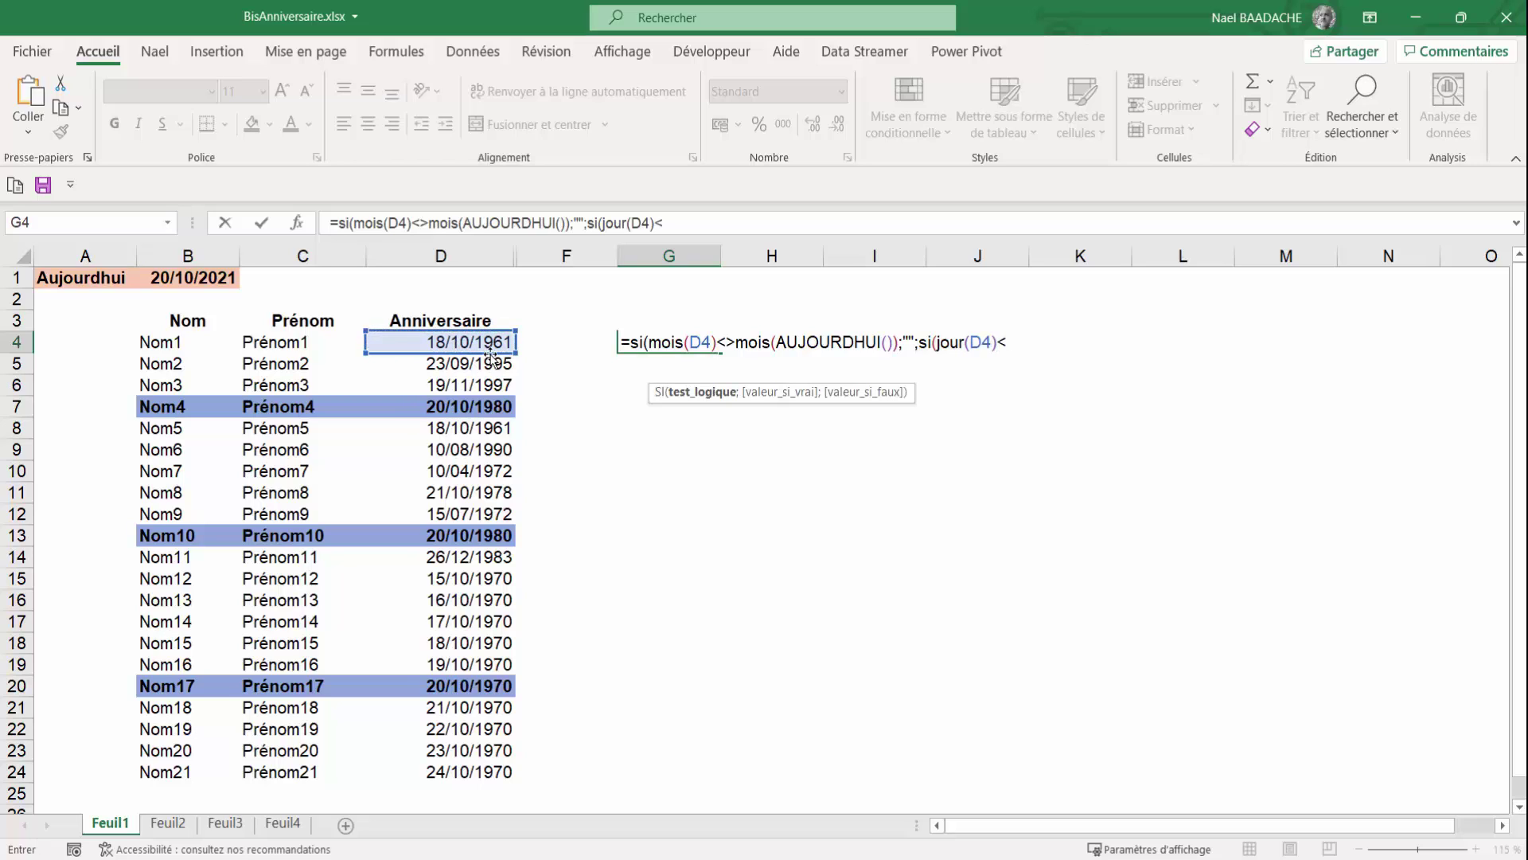
type(">jour")
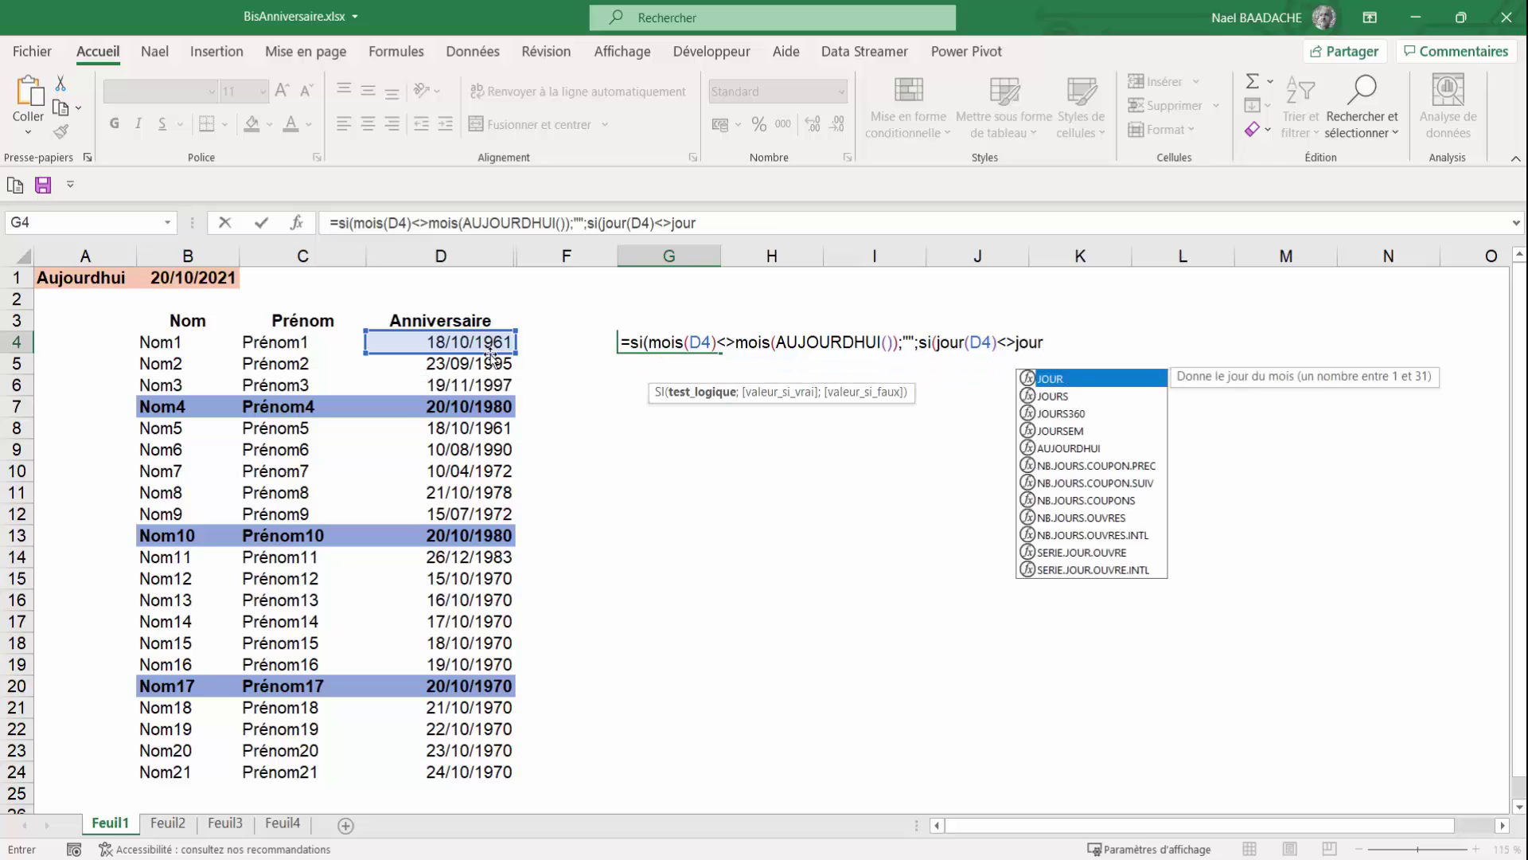
type("(aujour")
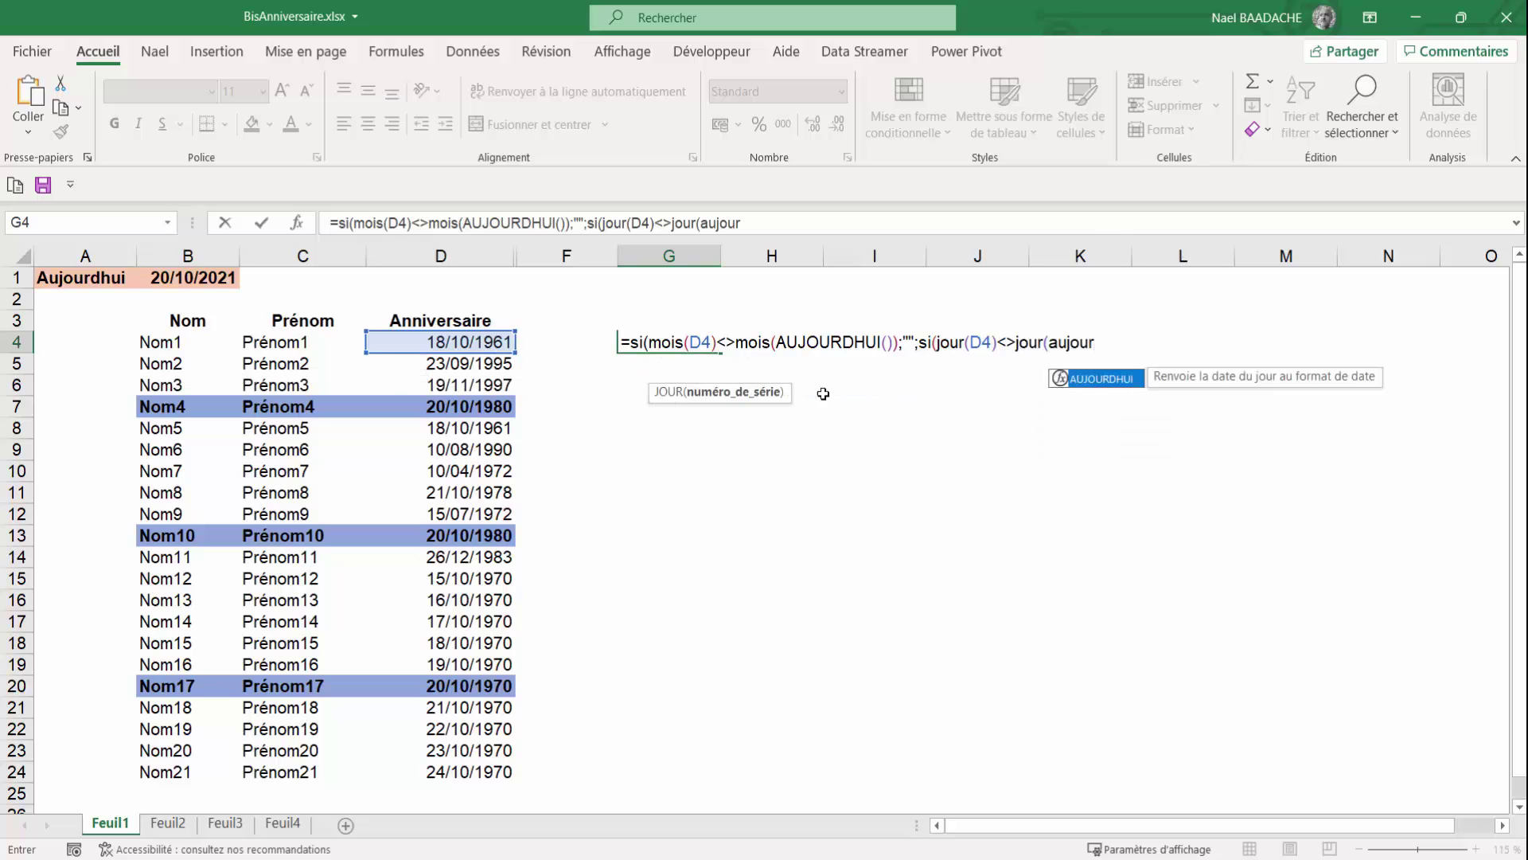
double_click(1088, 386)
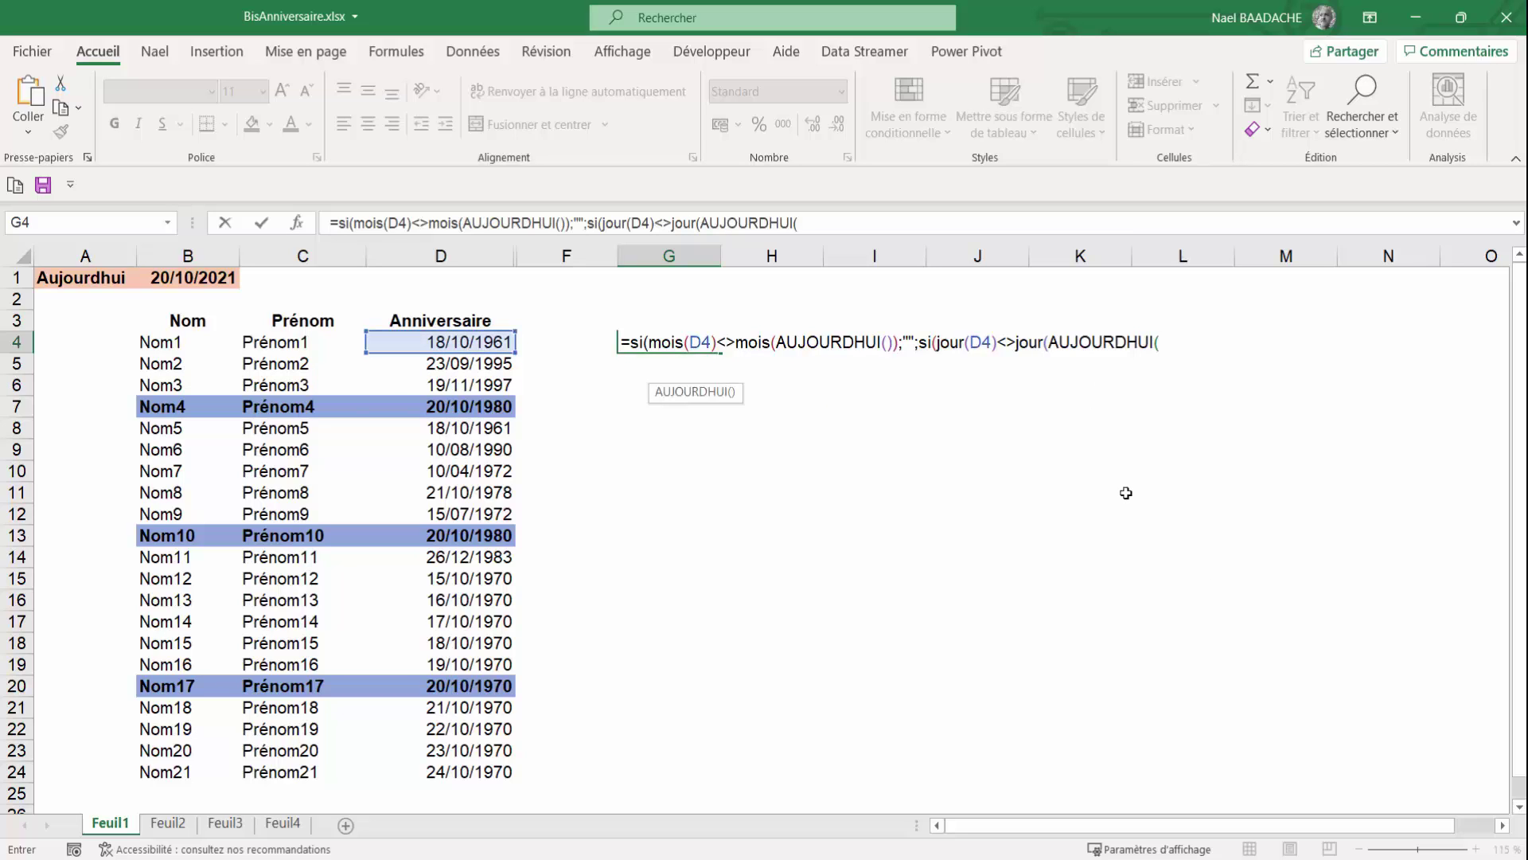
type(")")
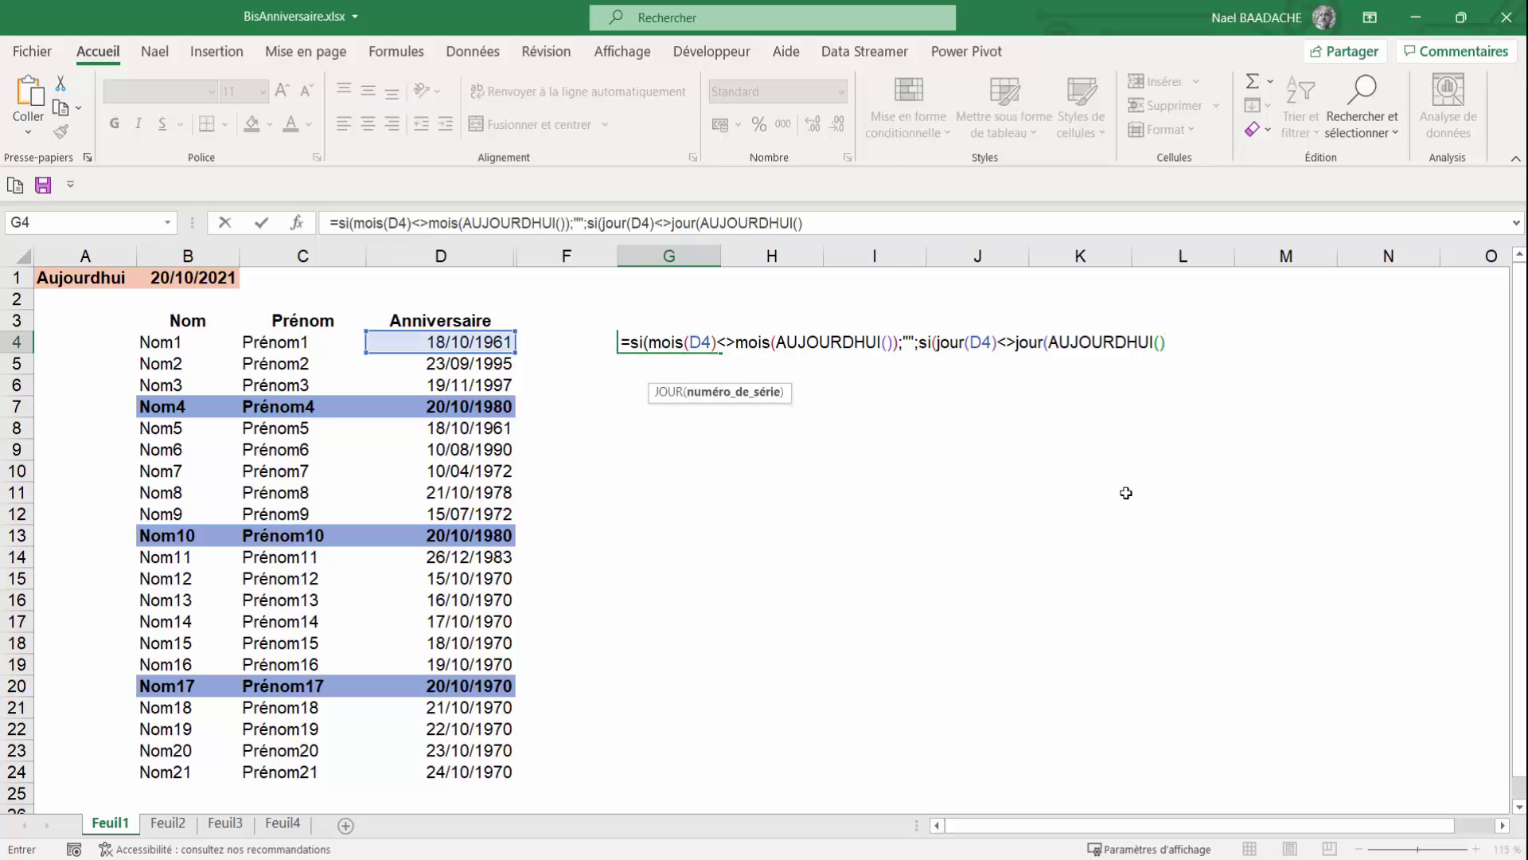
type(")")
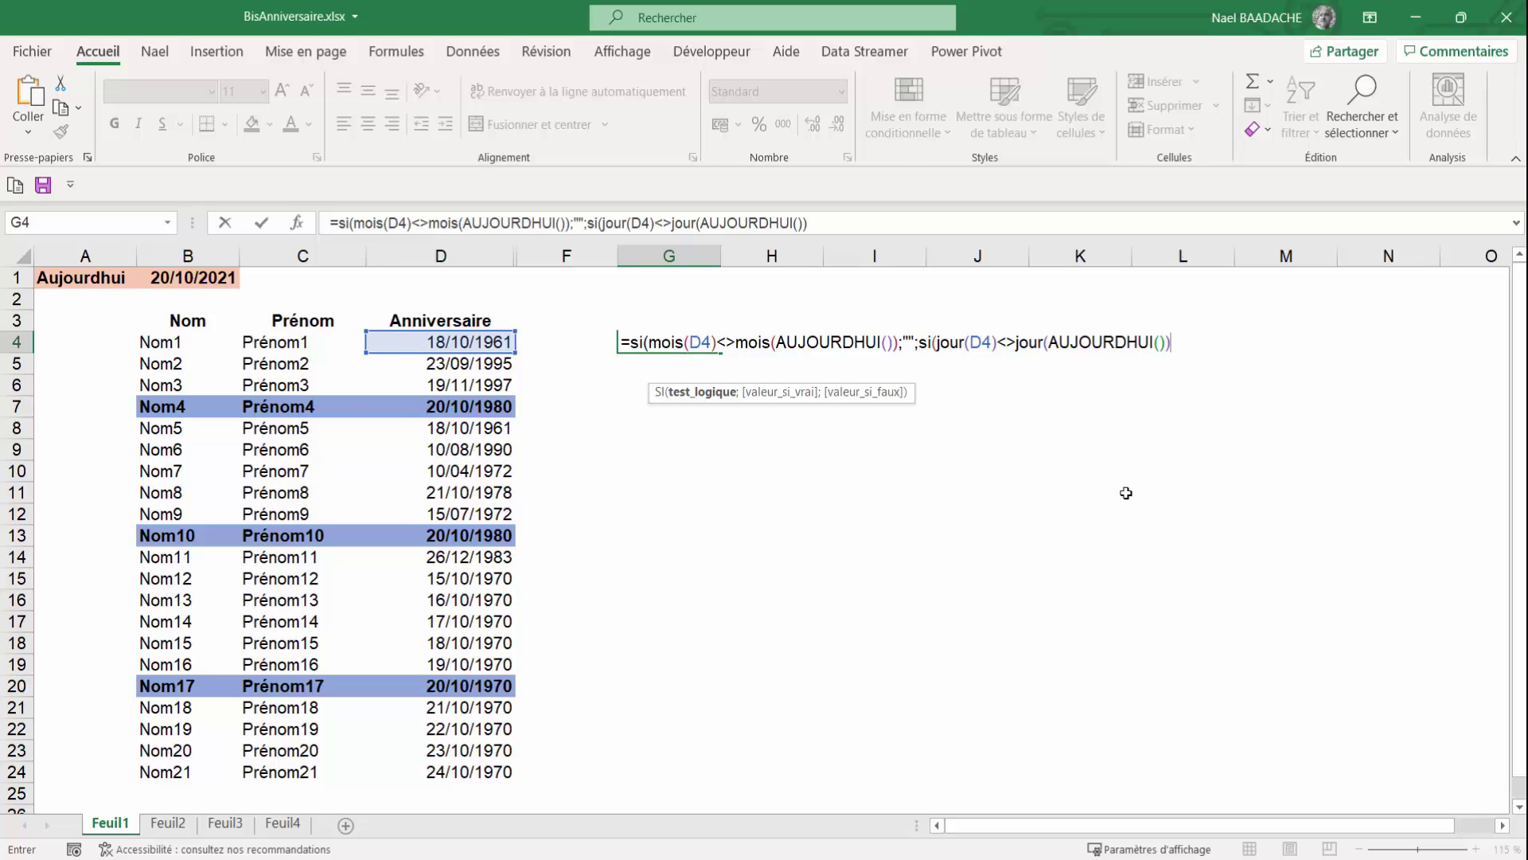
Step: Complete the nested SI in G4 with "" when the days differ and "Joyeux anniversaire" otherwise, and enter the formula
type(";")
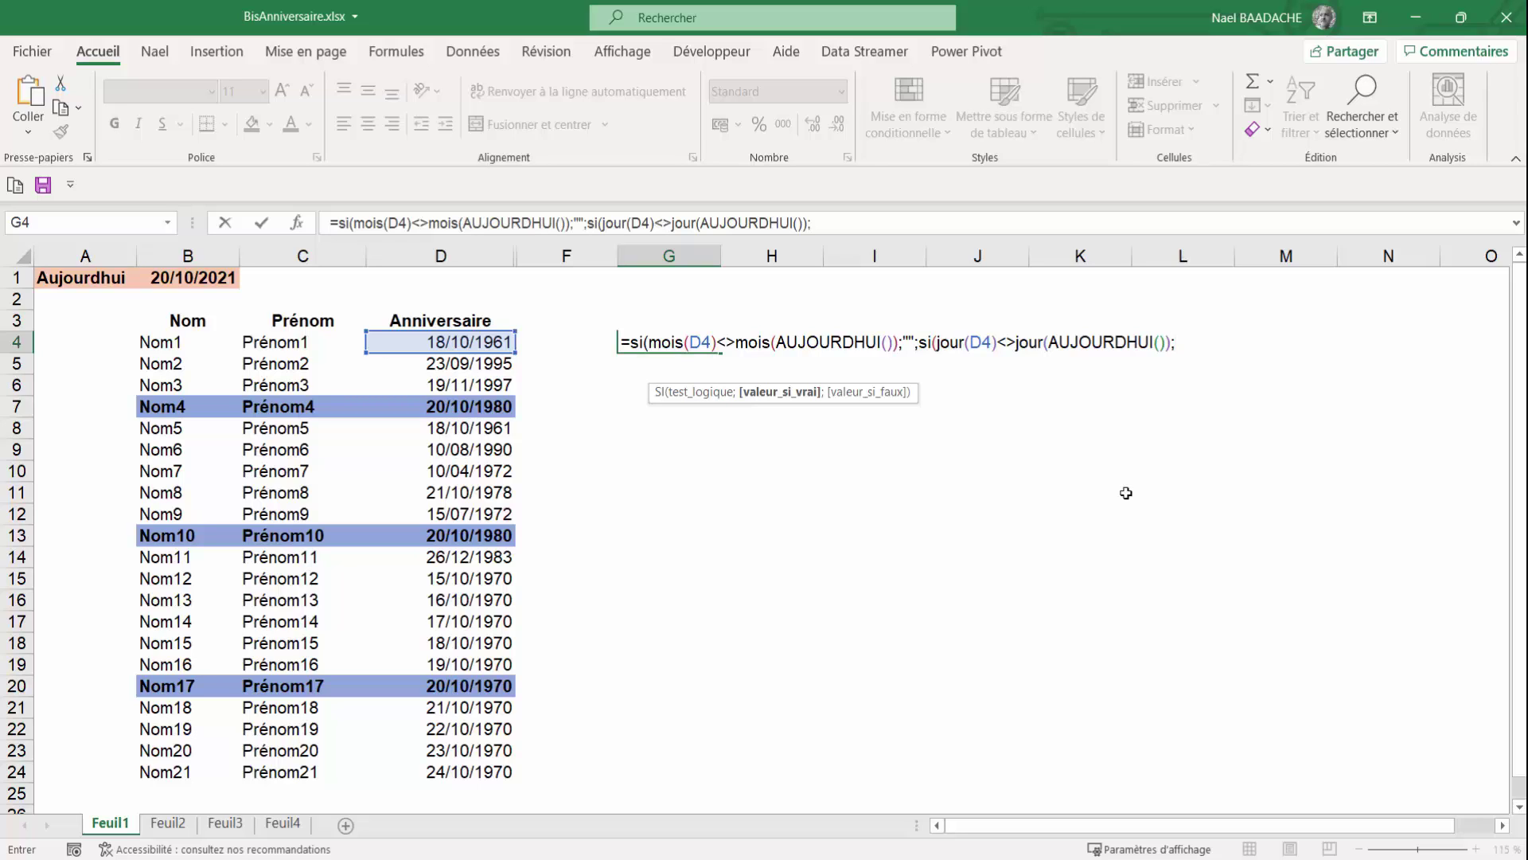
type("\"\";")
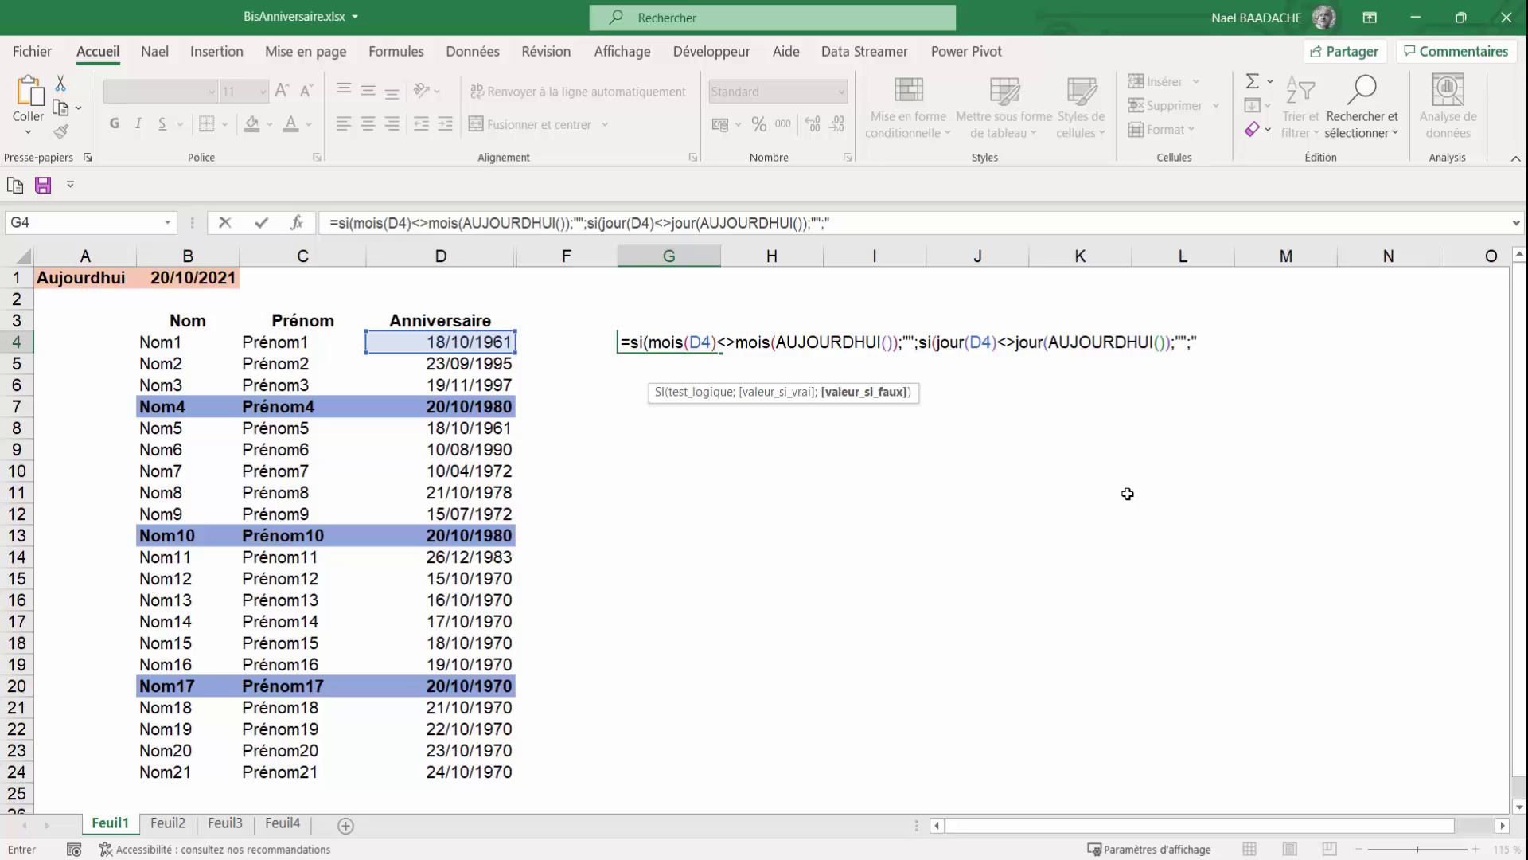
type("J")
key("BackSpace")
type("Jou")
key("BackSpace")
type("yeux anniver")
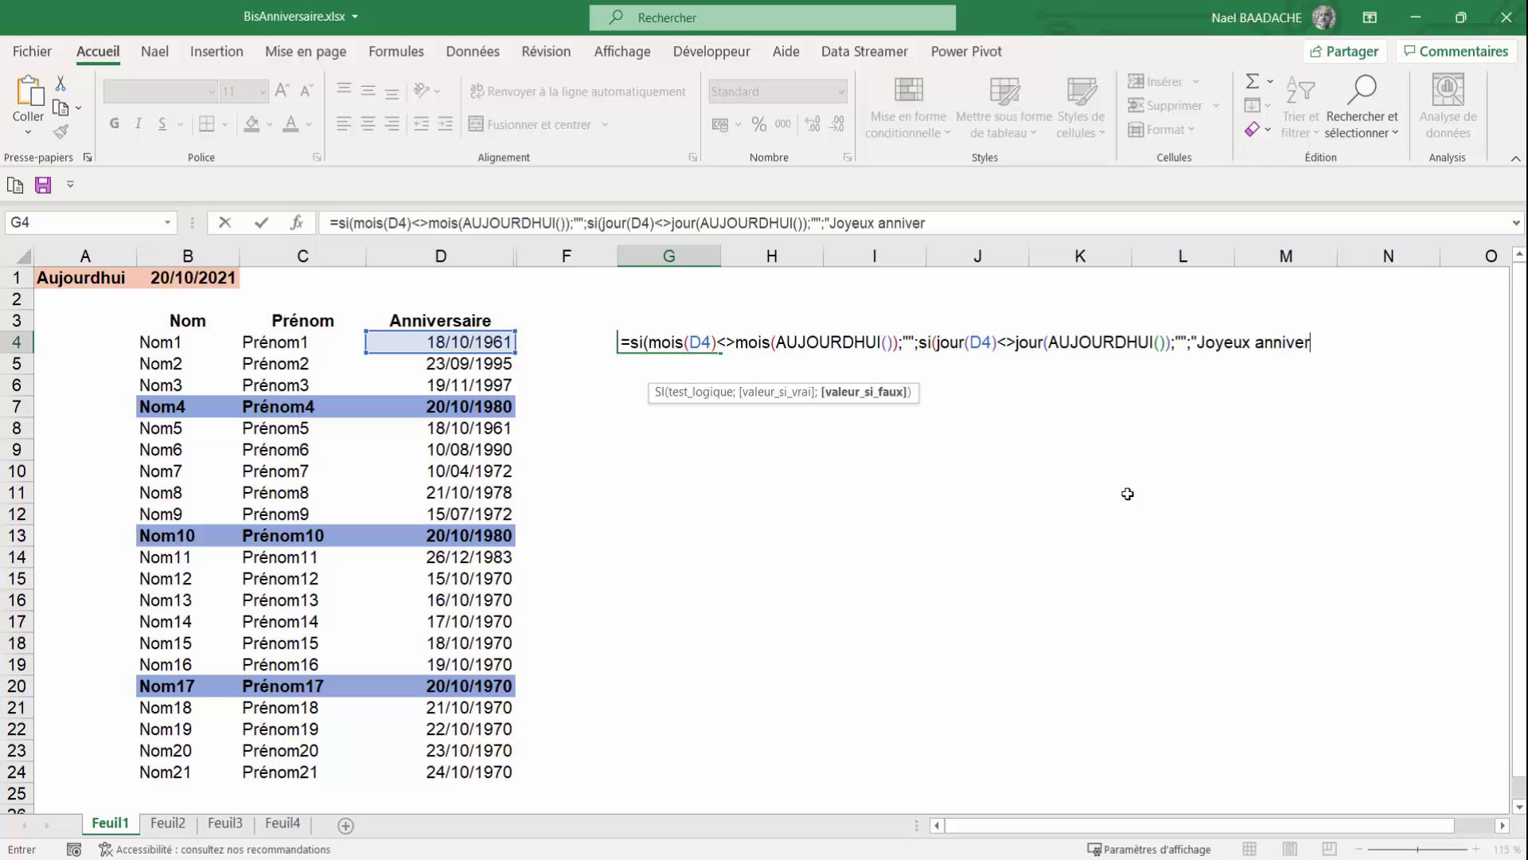
type("saire")
type("\"))")
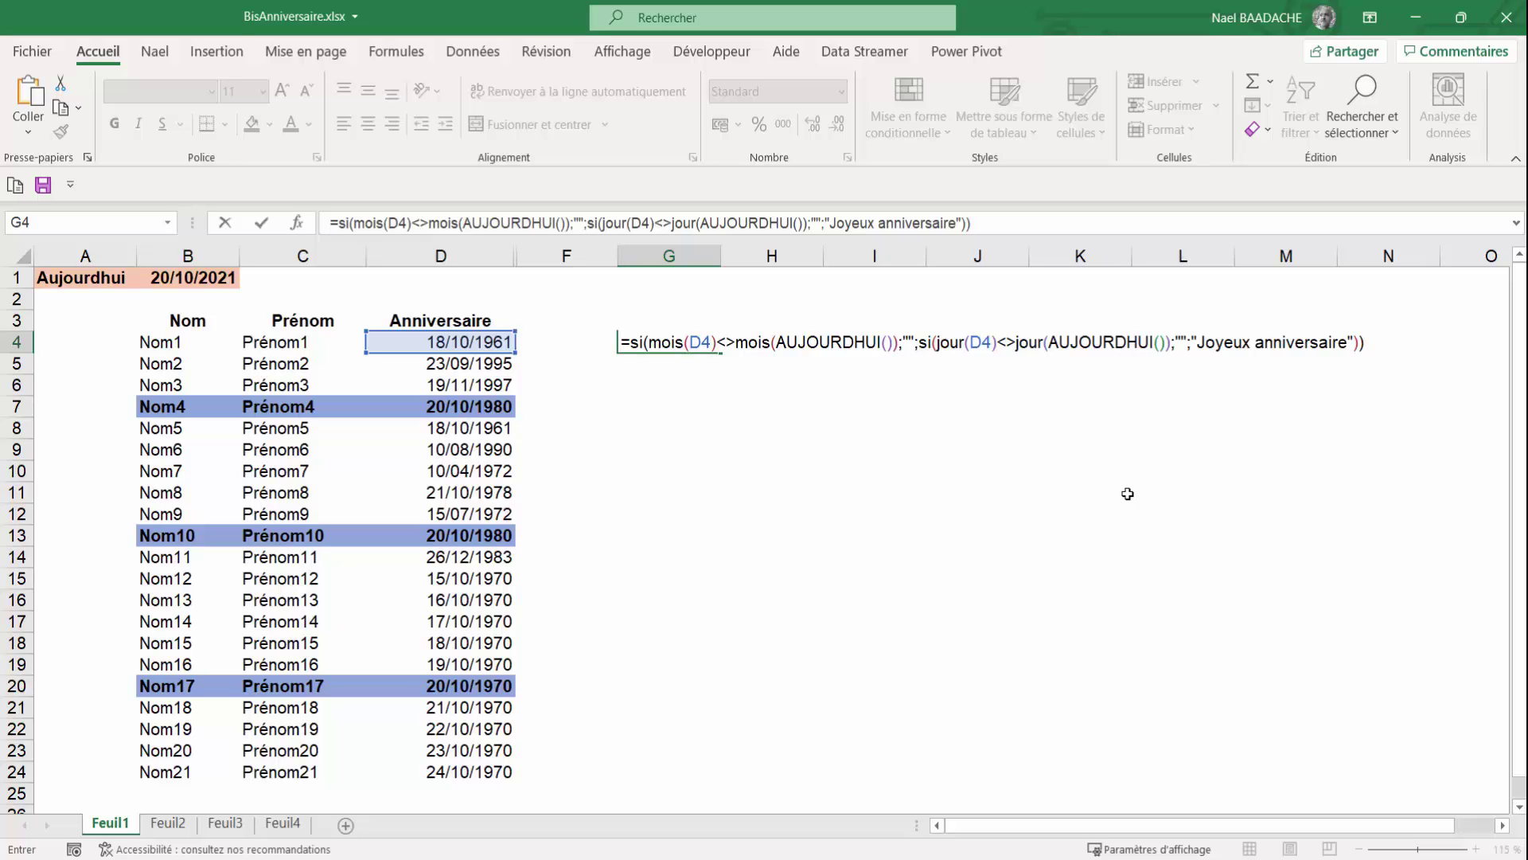
key("Return")
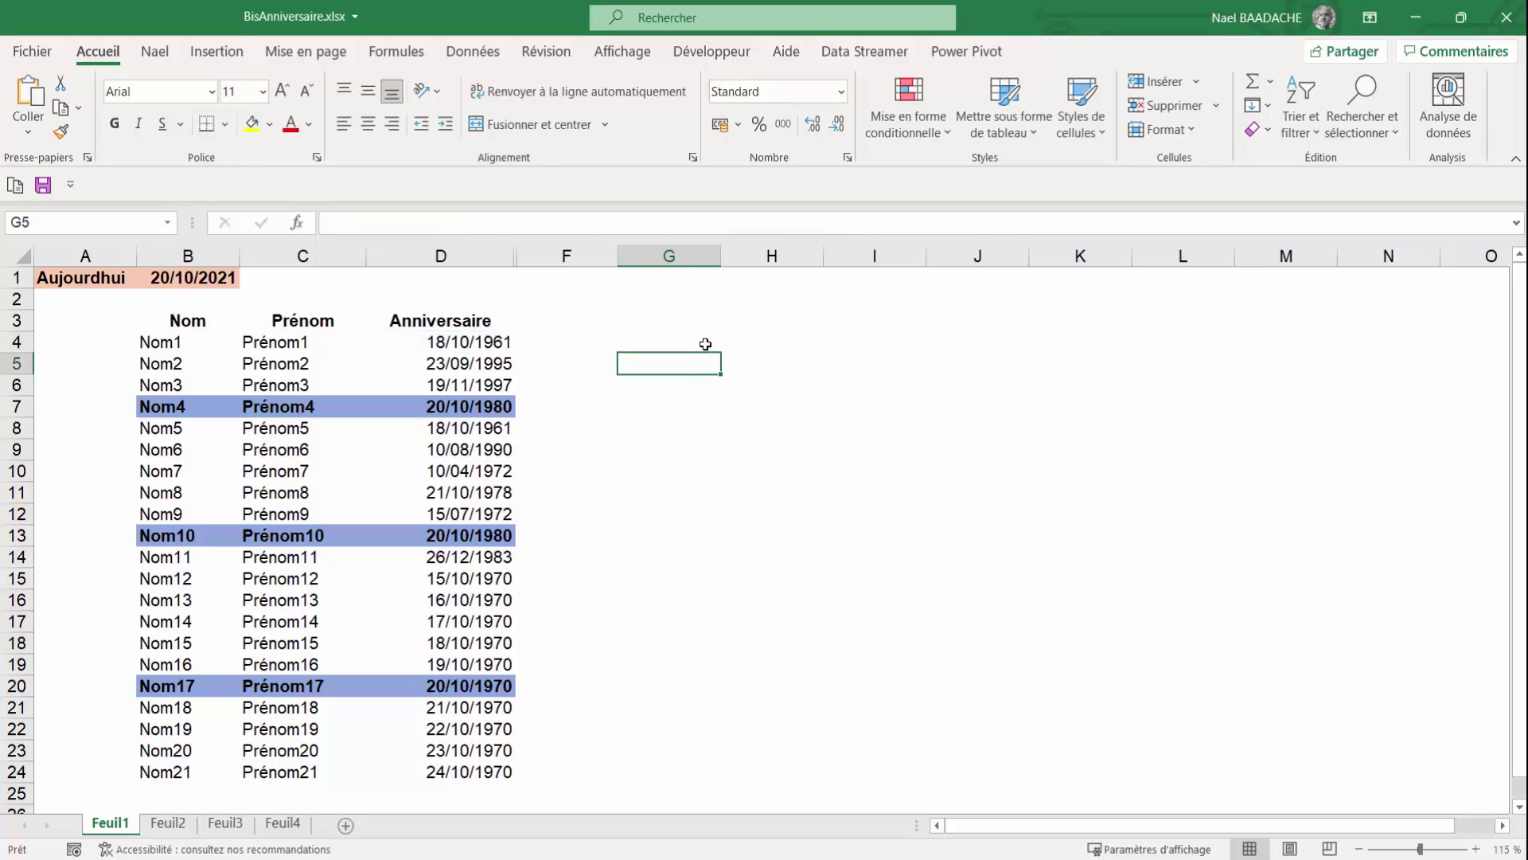
Step: Copy the G4 formula down to G24 and compare the messages with the highlighted names in column B
left_click(705, 344)
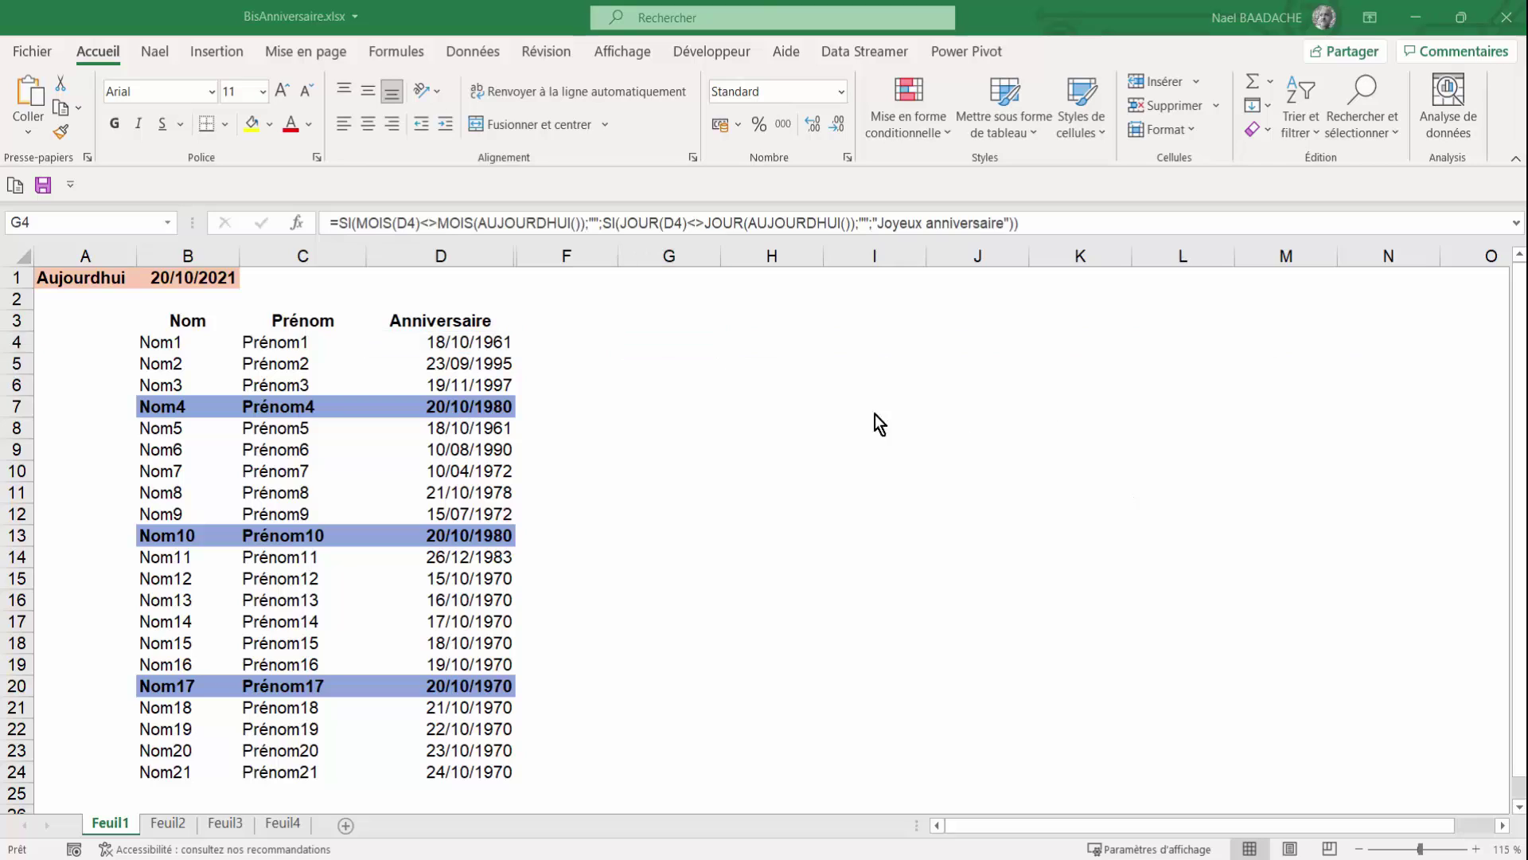
left_click(673, 352)
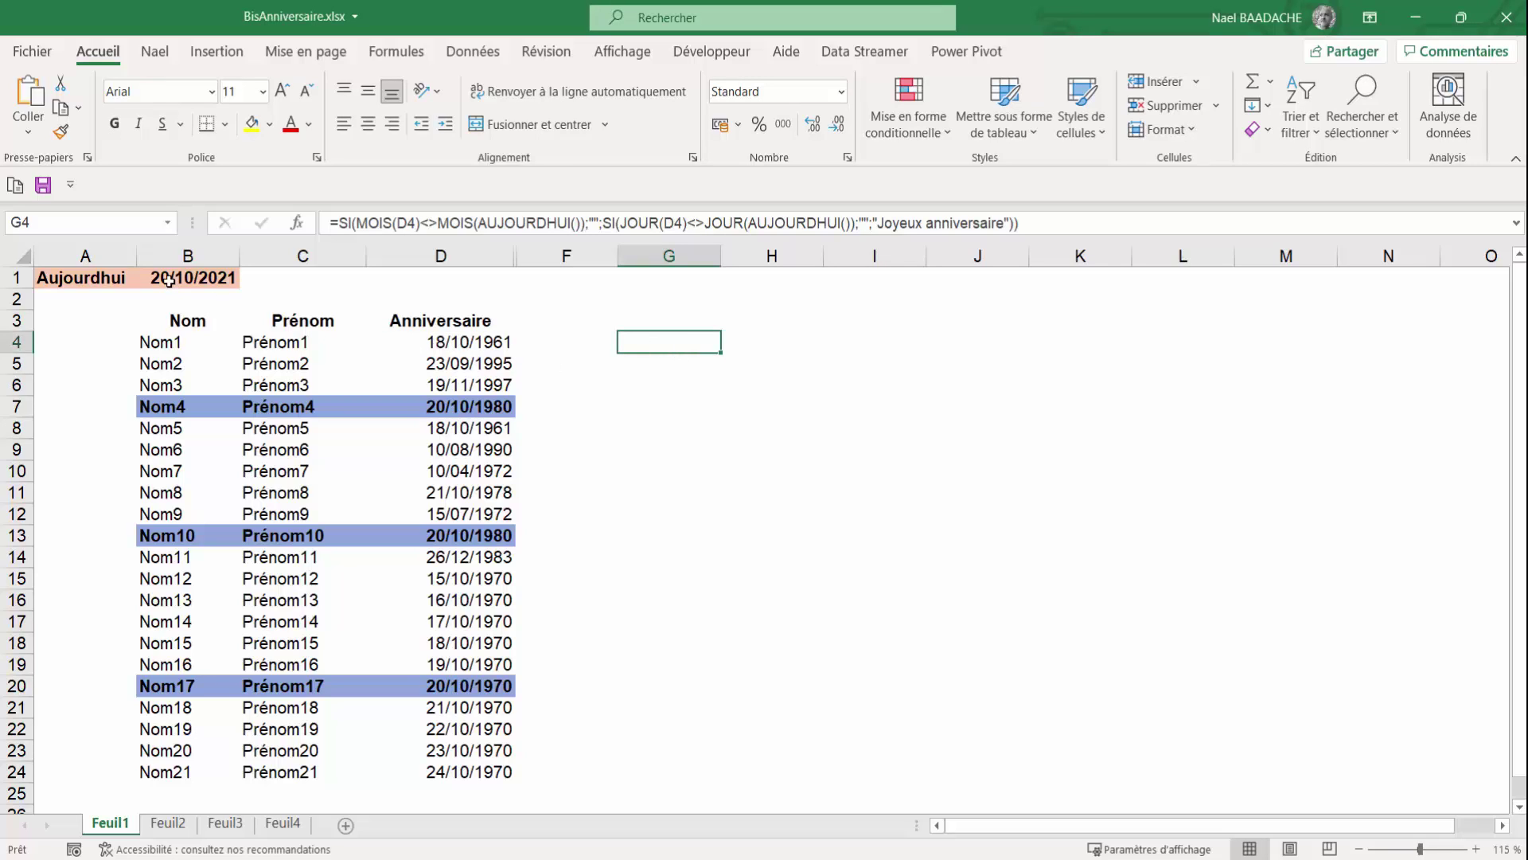
left_click(438, 337)
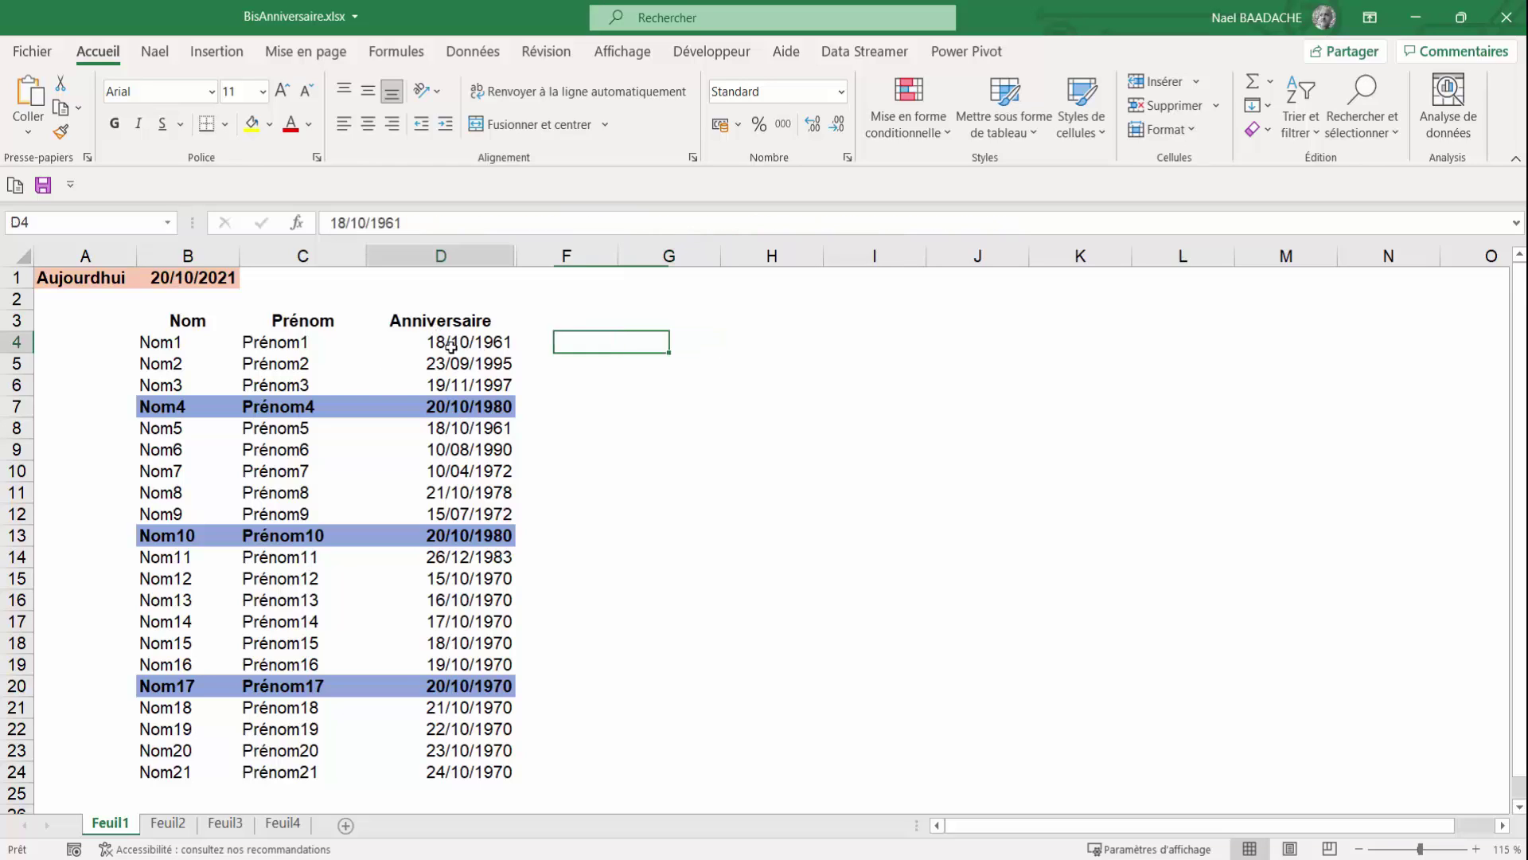
left_click(637, 343)
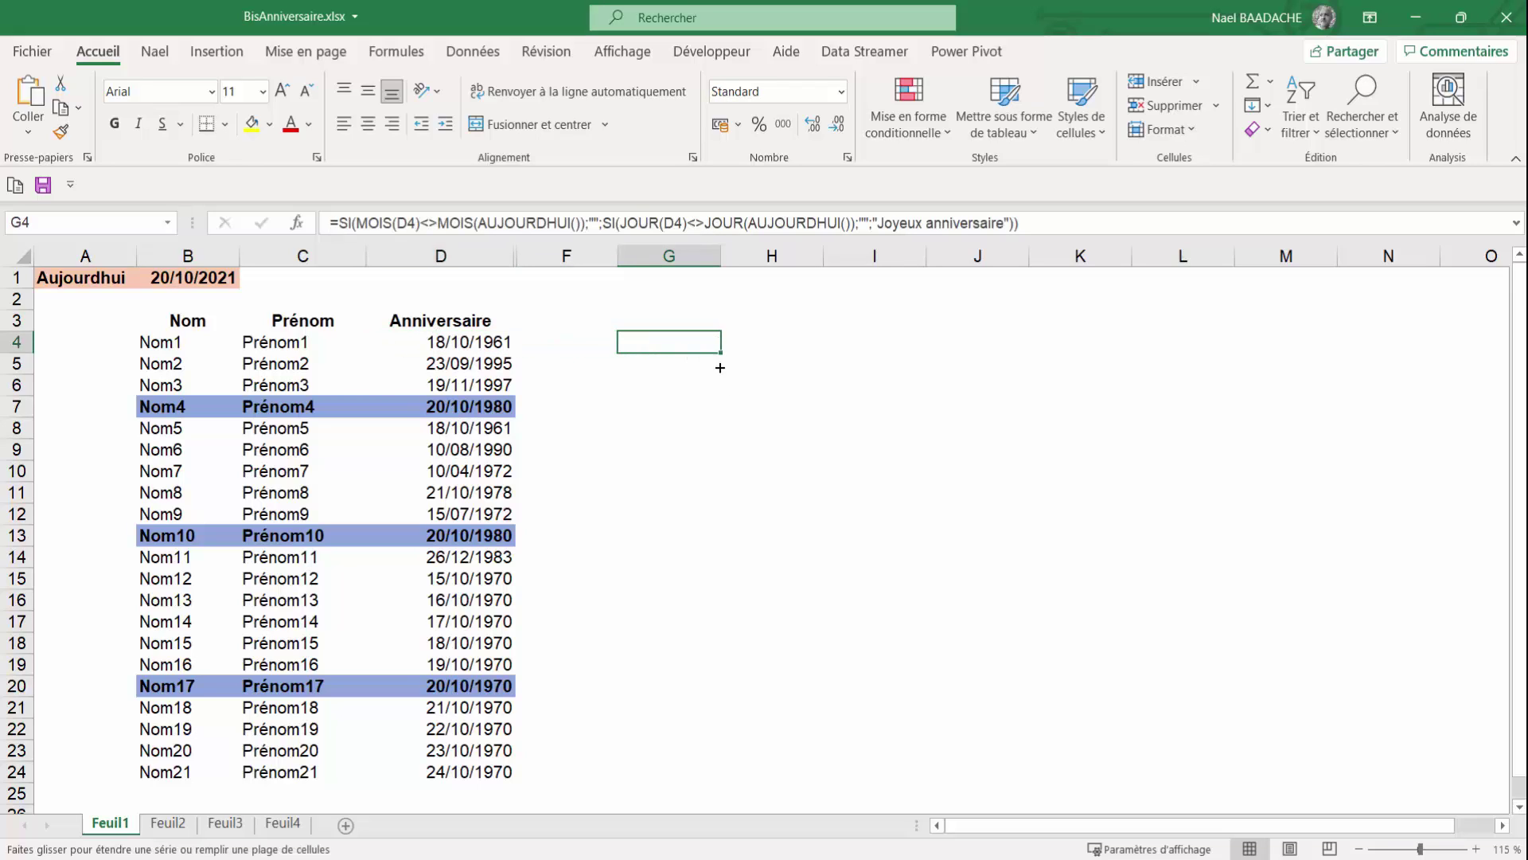
left_click_drag(719, 367, 685, 783)
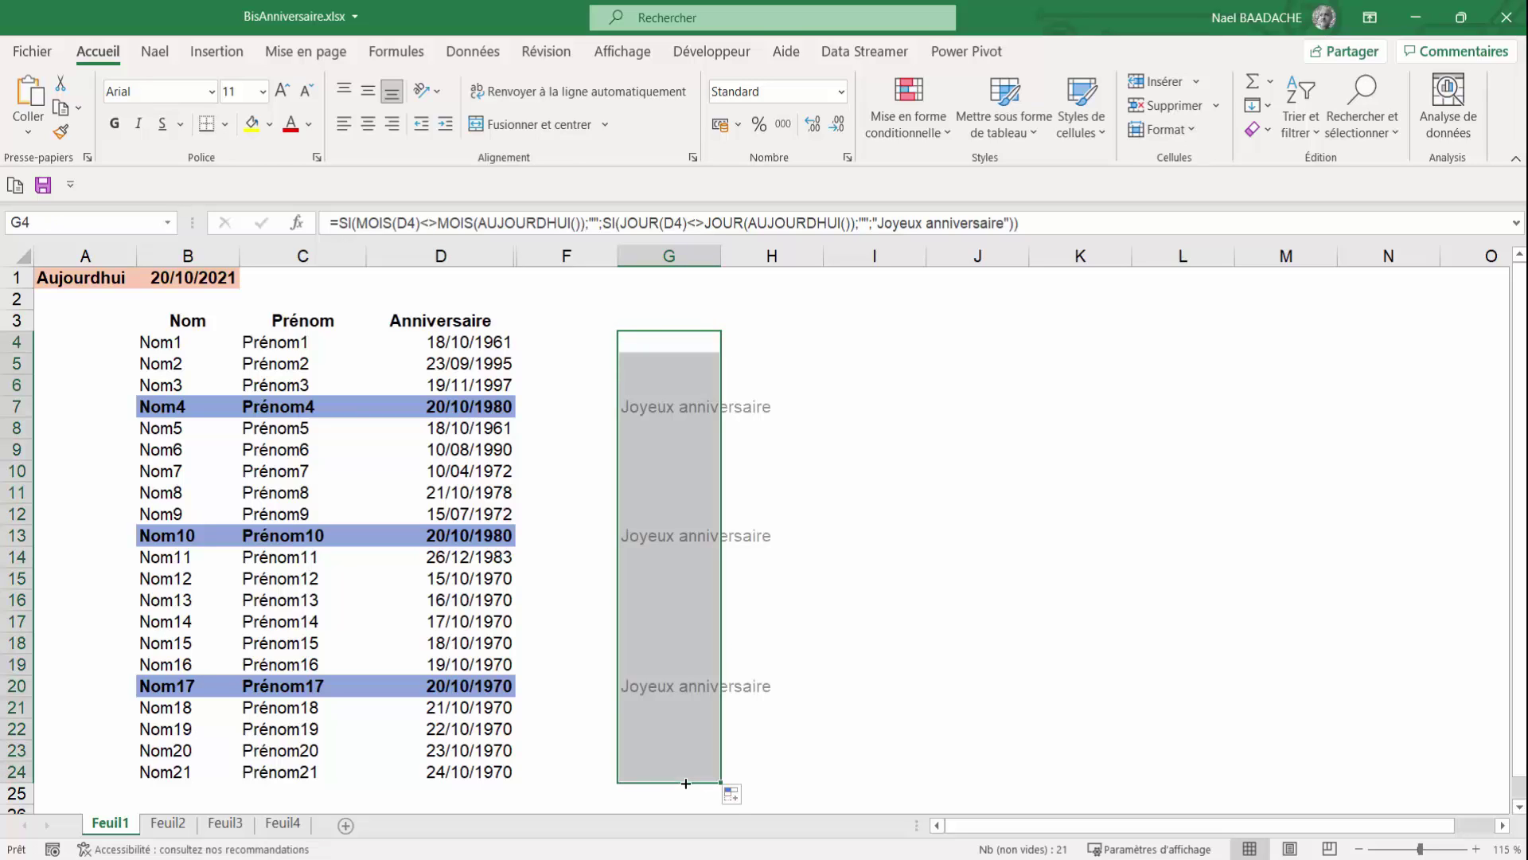
left_click(660, 406)
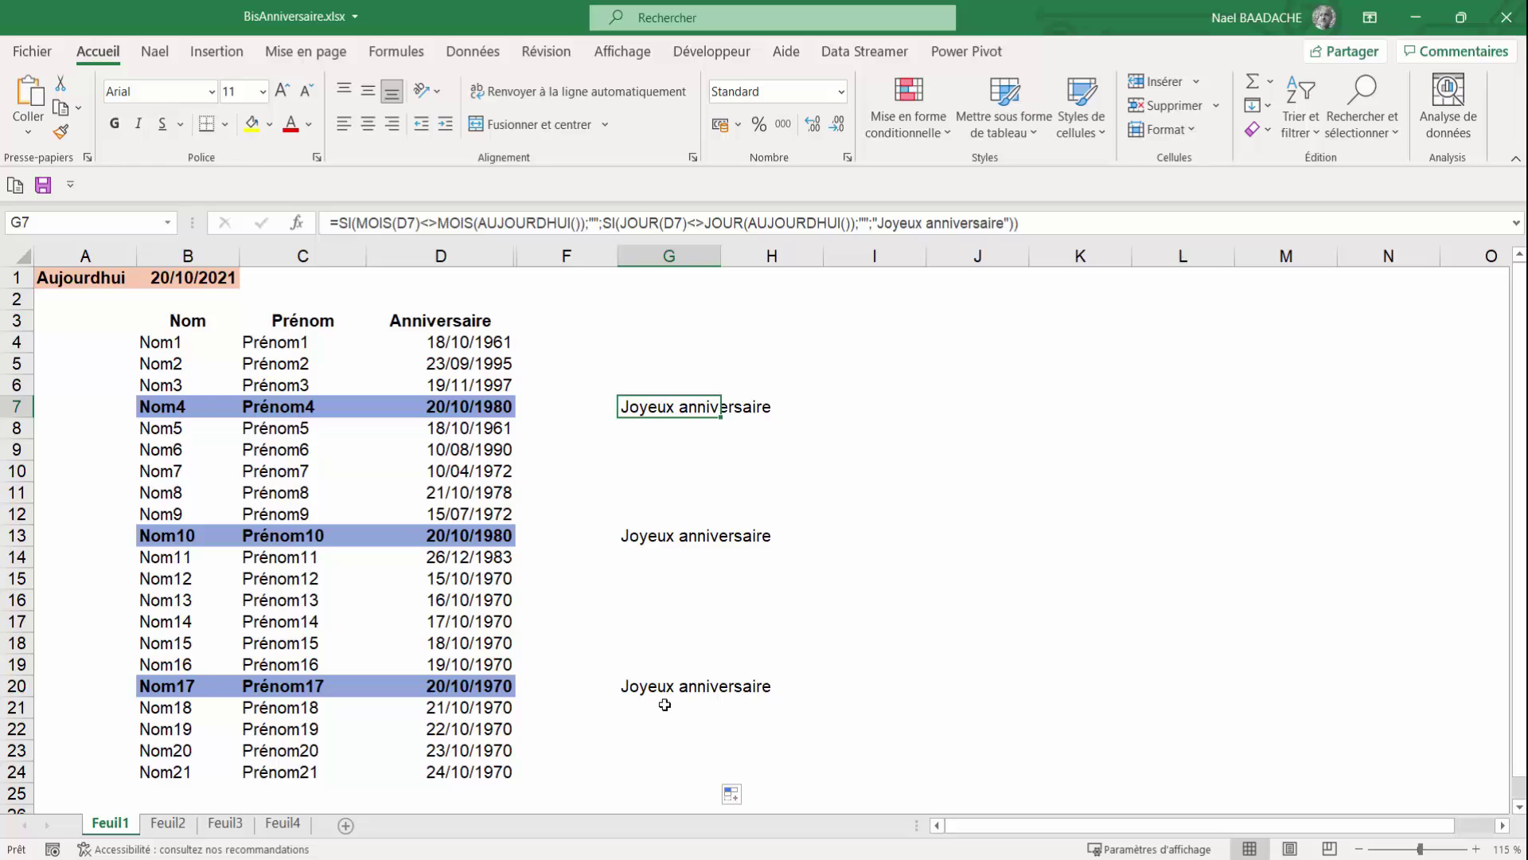
left_click(197, 406)
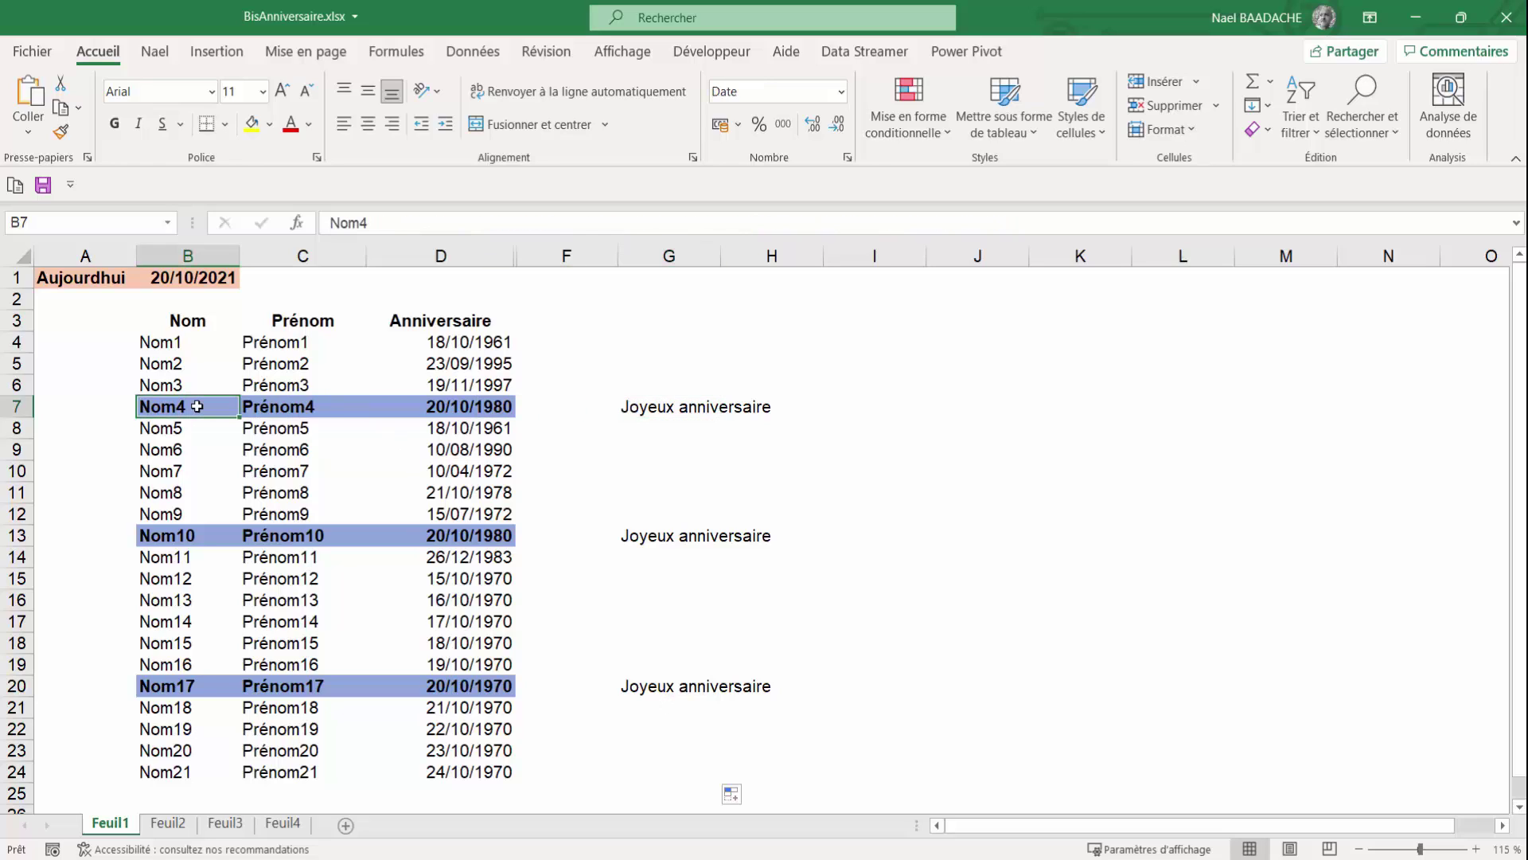
left_click(183, 539)
left_click(170, 689)
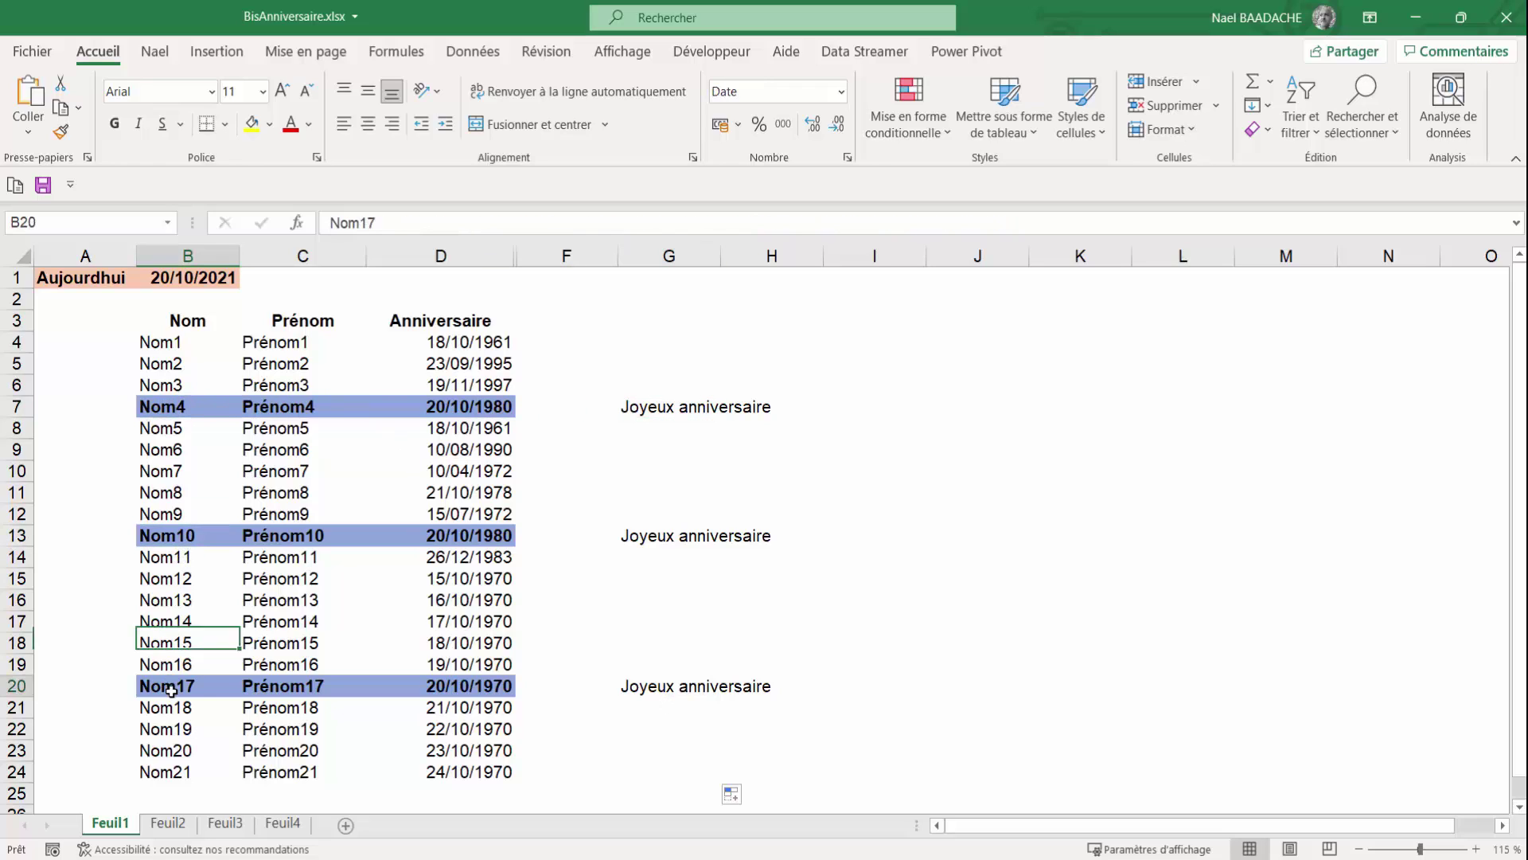
Step: Start a conditional formatting rule on G4:G24 for cells whose text contains "Joyeux"
left_click_drag(690, 343, 685, 769)
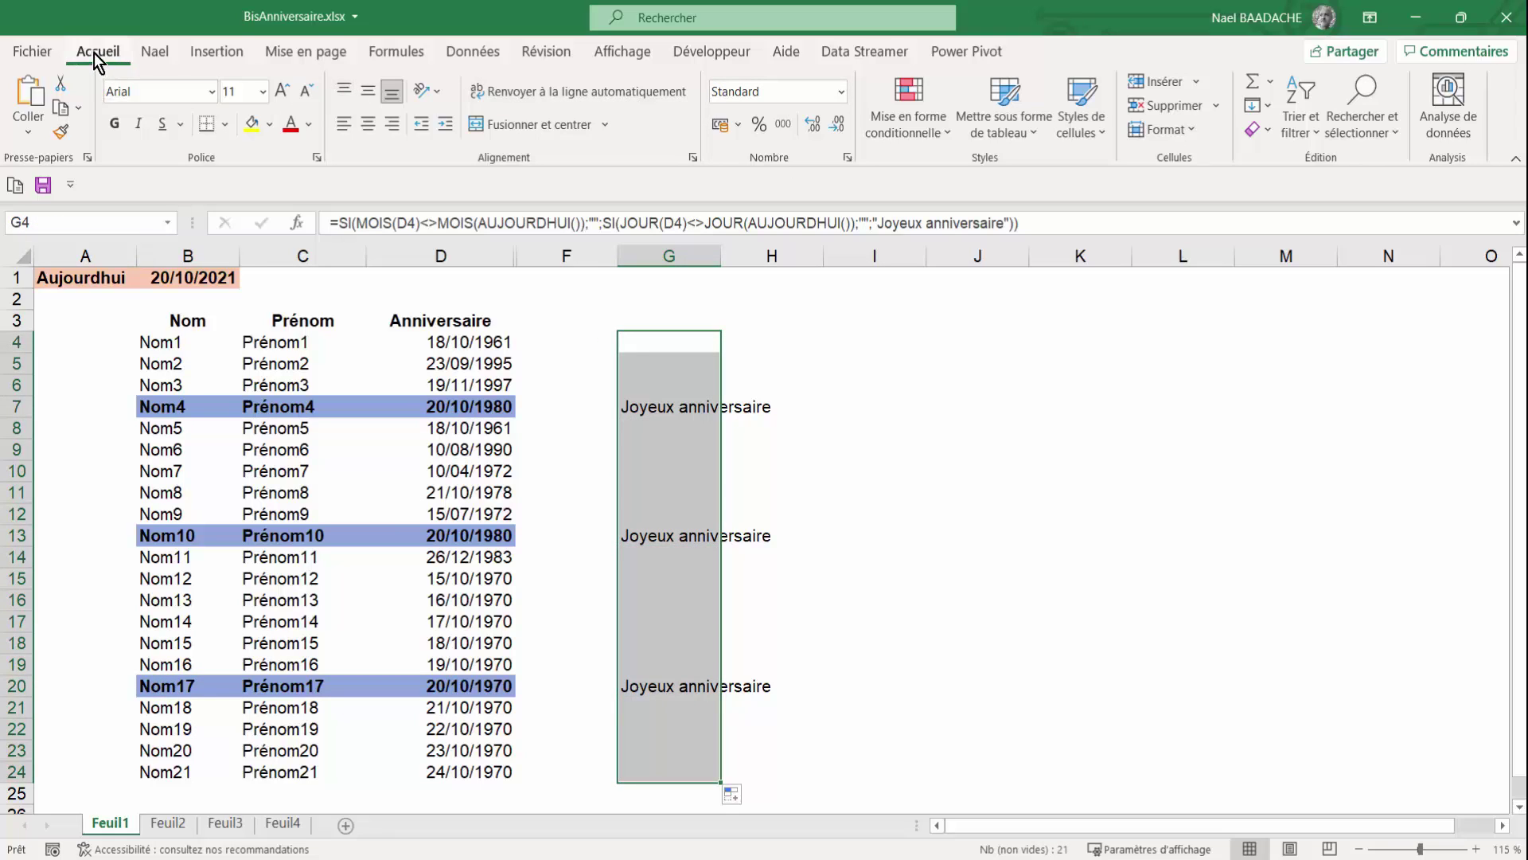
left_click(930, 141)
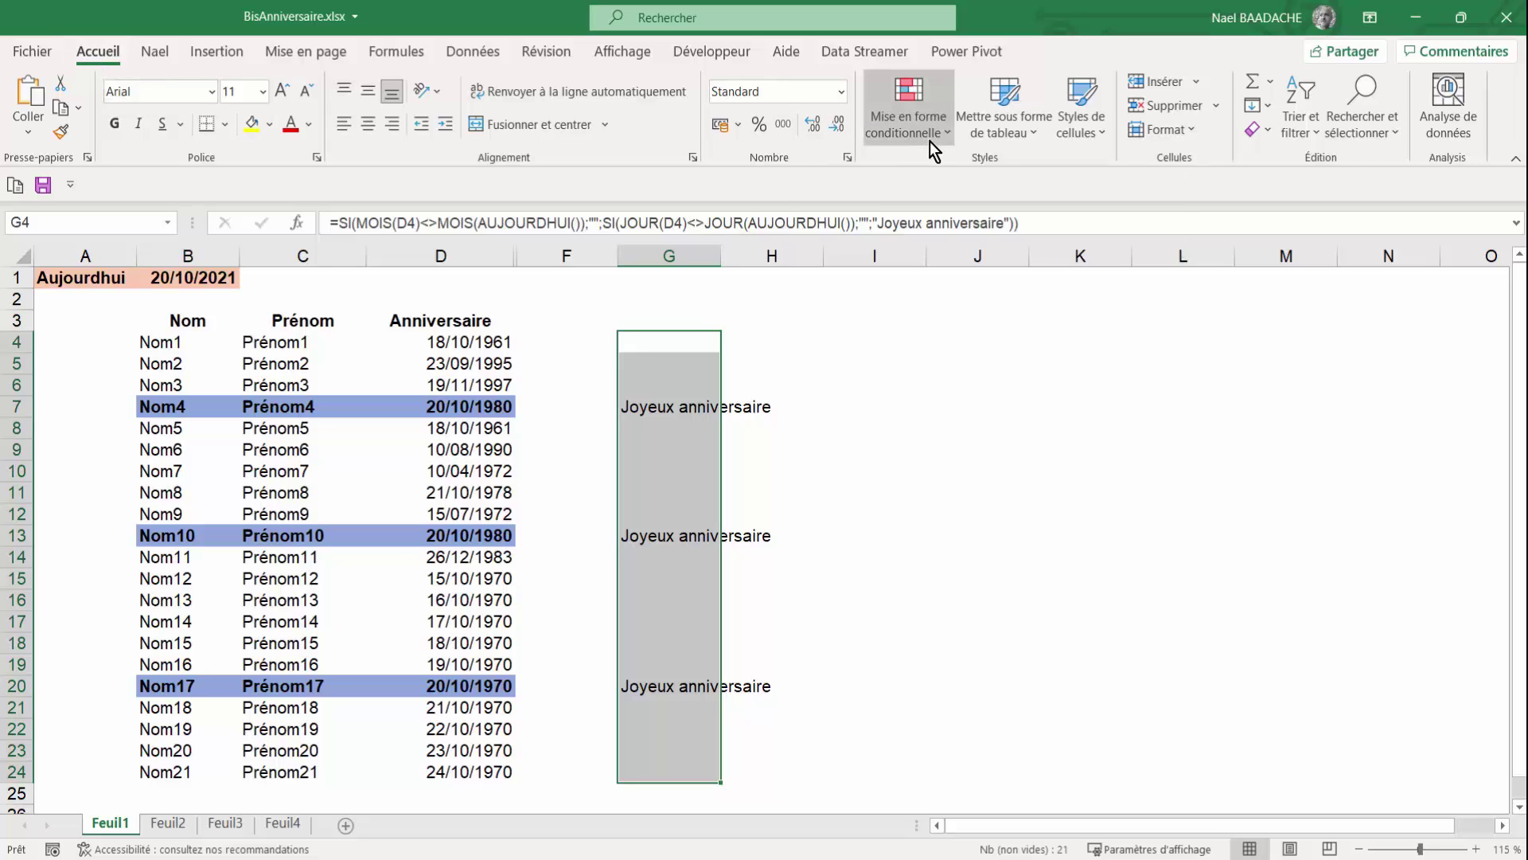
mouse_move(933, 177)
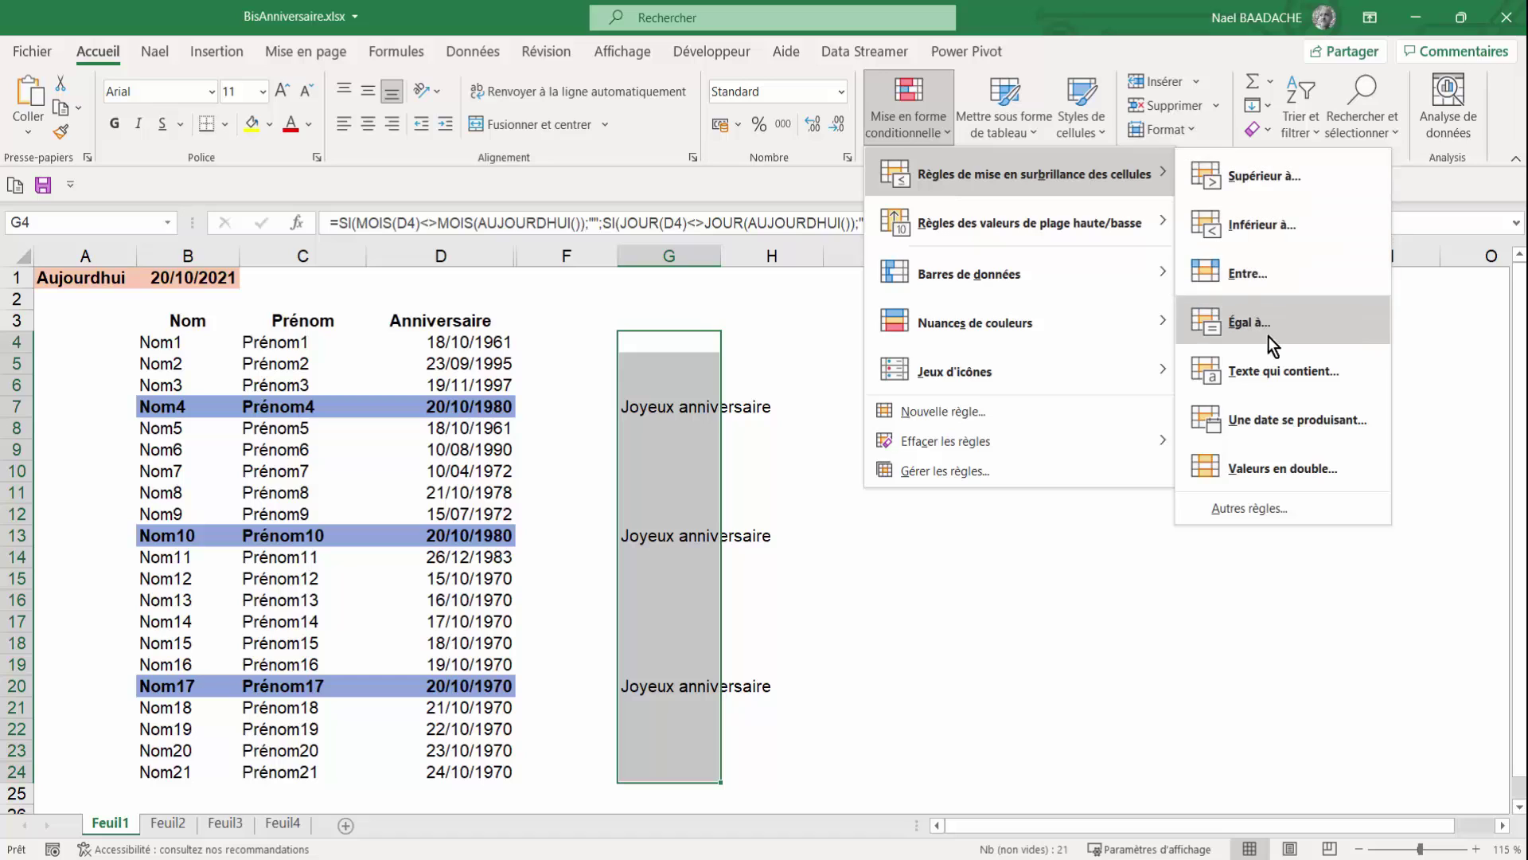
left_click(1265, 374)
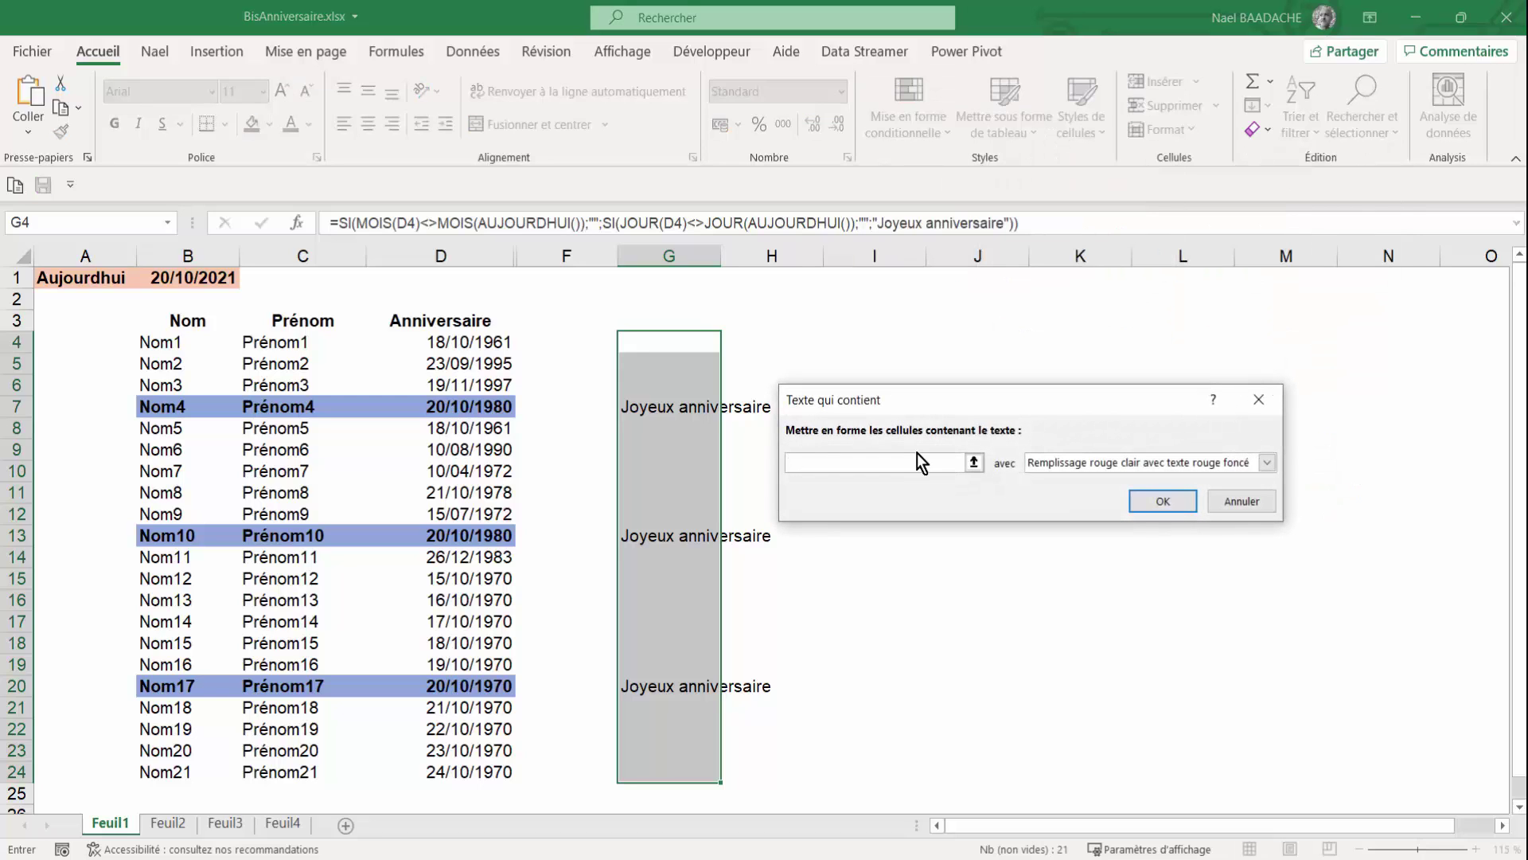
type("Joyeux")
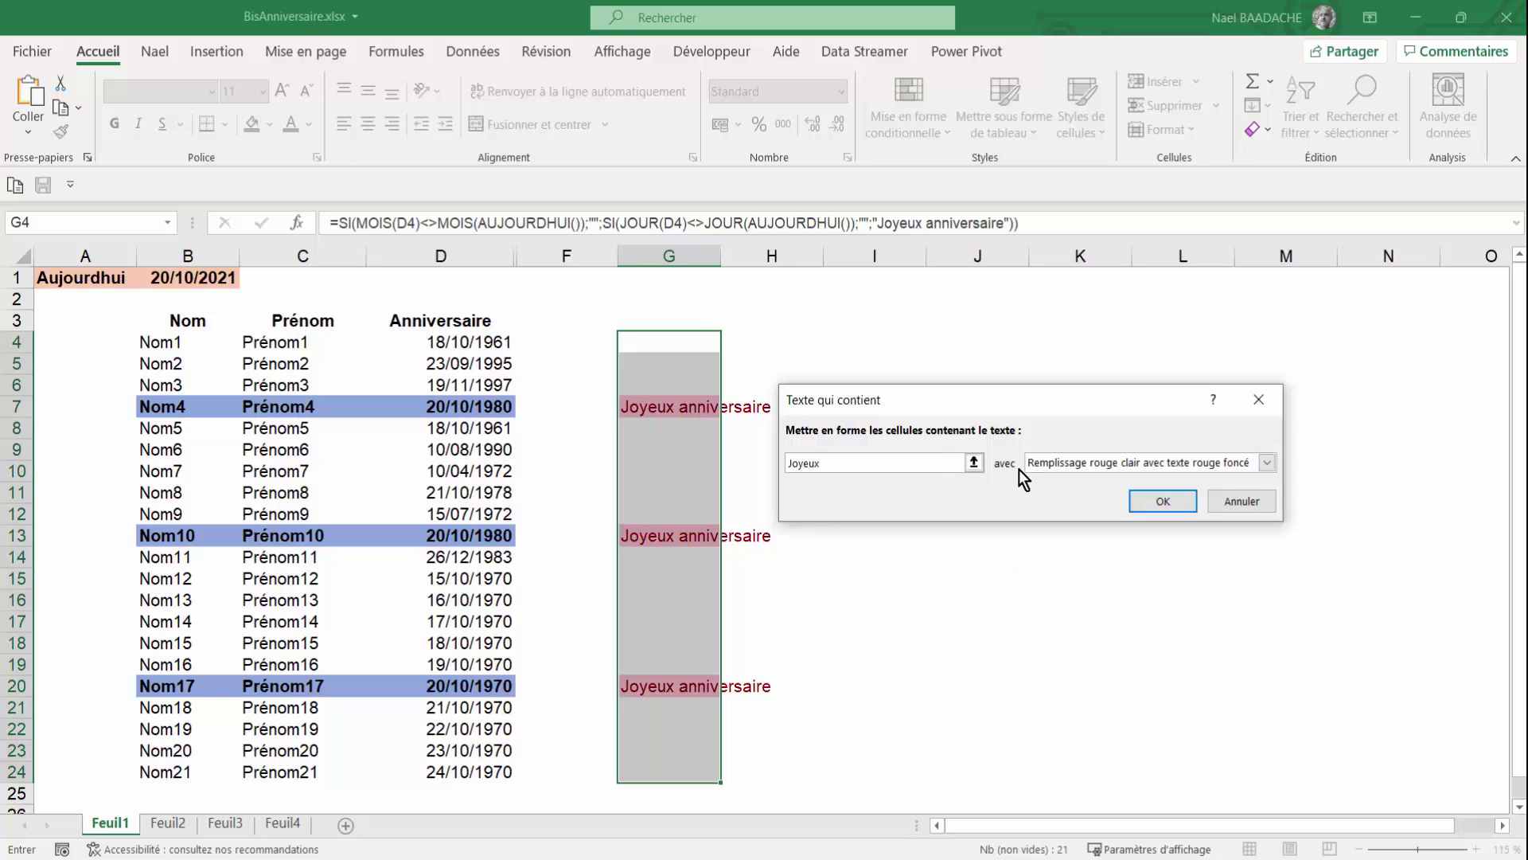
Step: Give the "Joyeux" text rule a custom format with a light green fill and apply it
left_click(1270, 465)
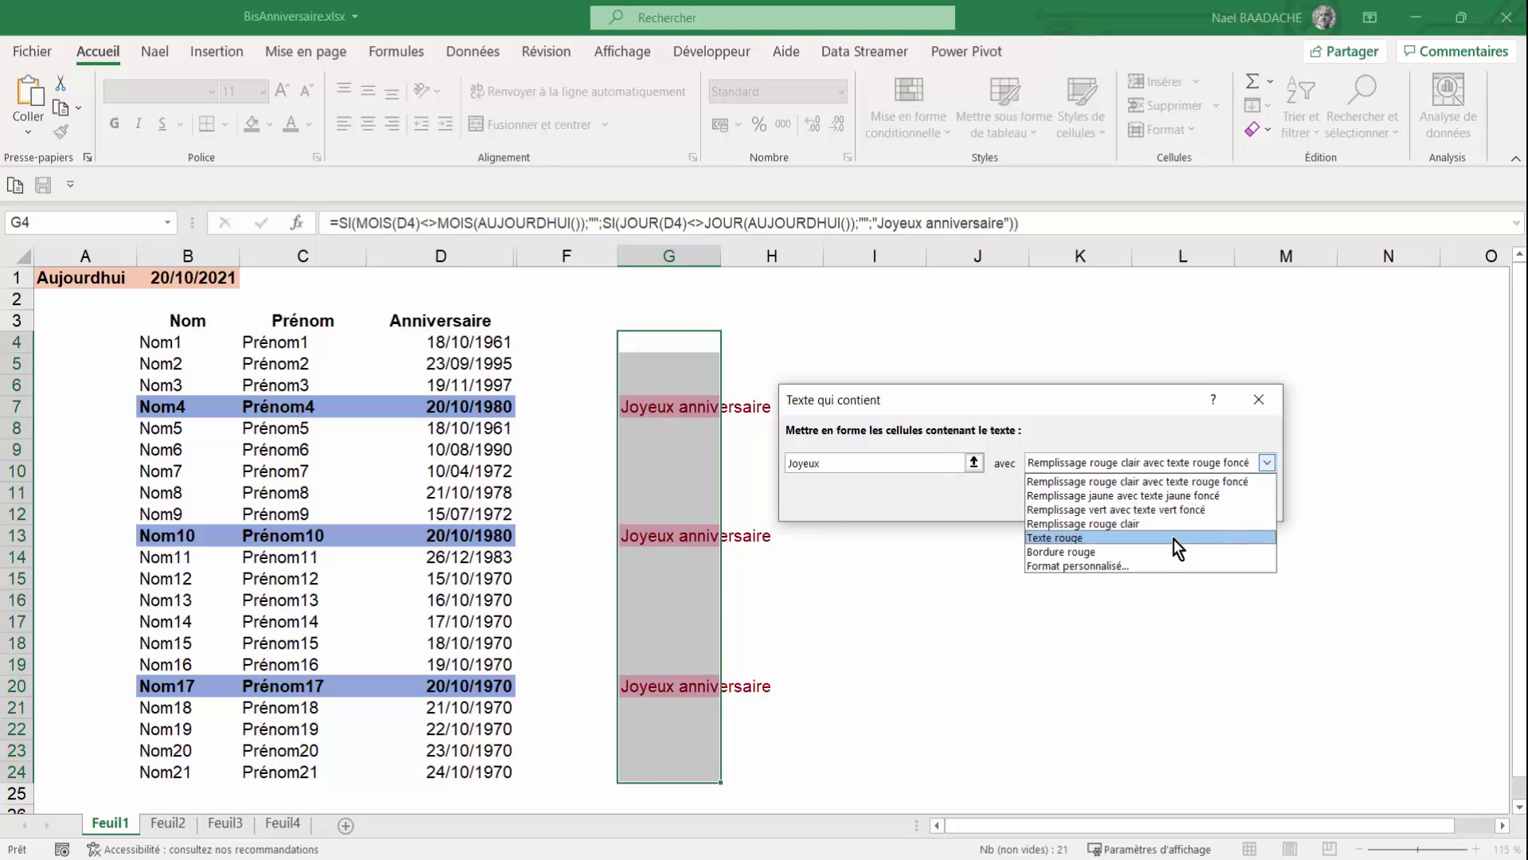
left_click(1133, 565)
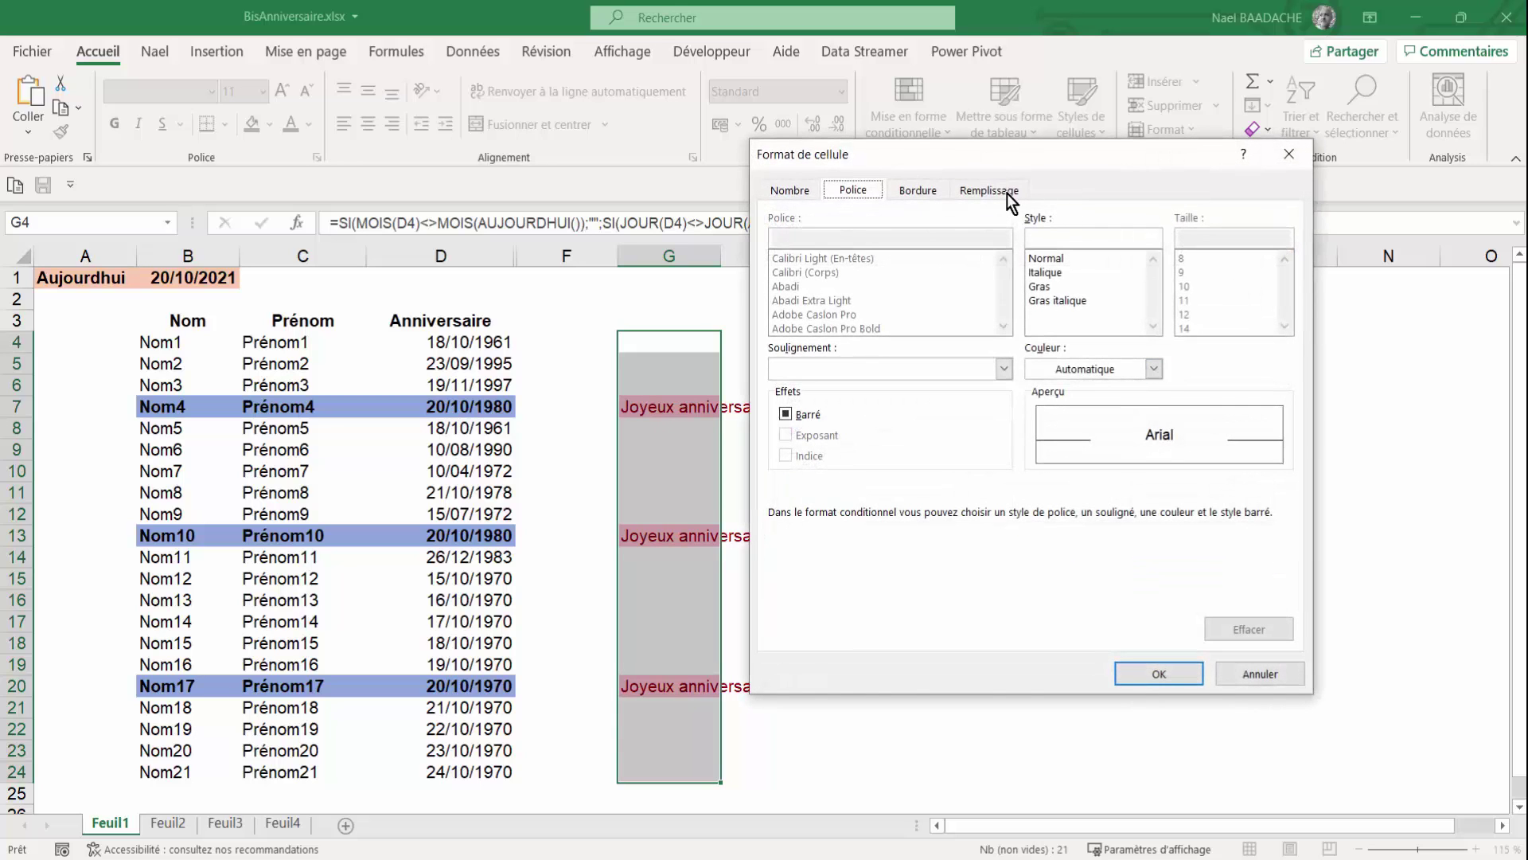
left_click(998, 189)
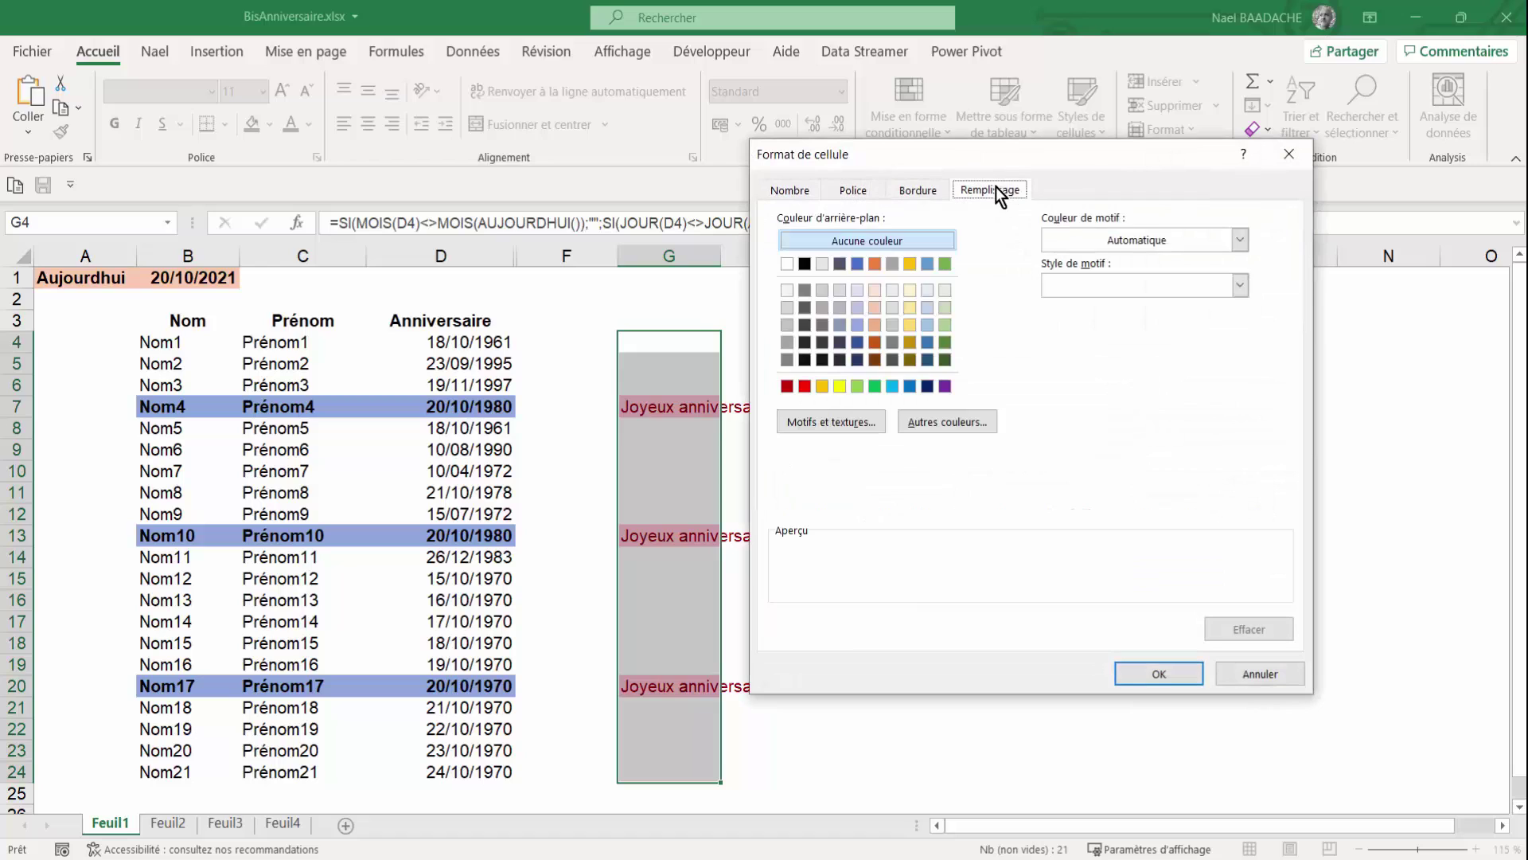
left_click(944, 309)
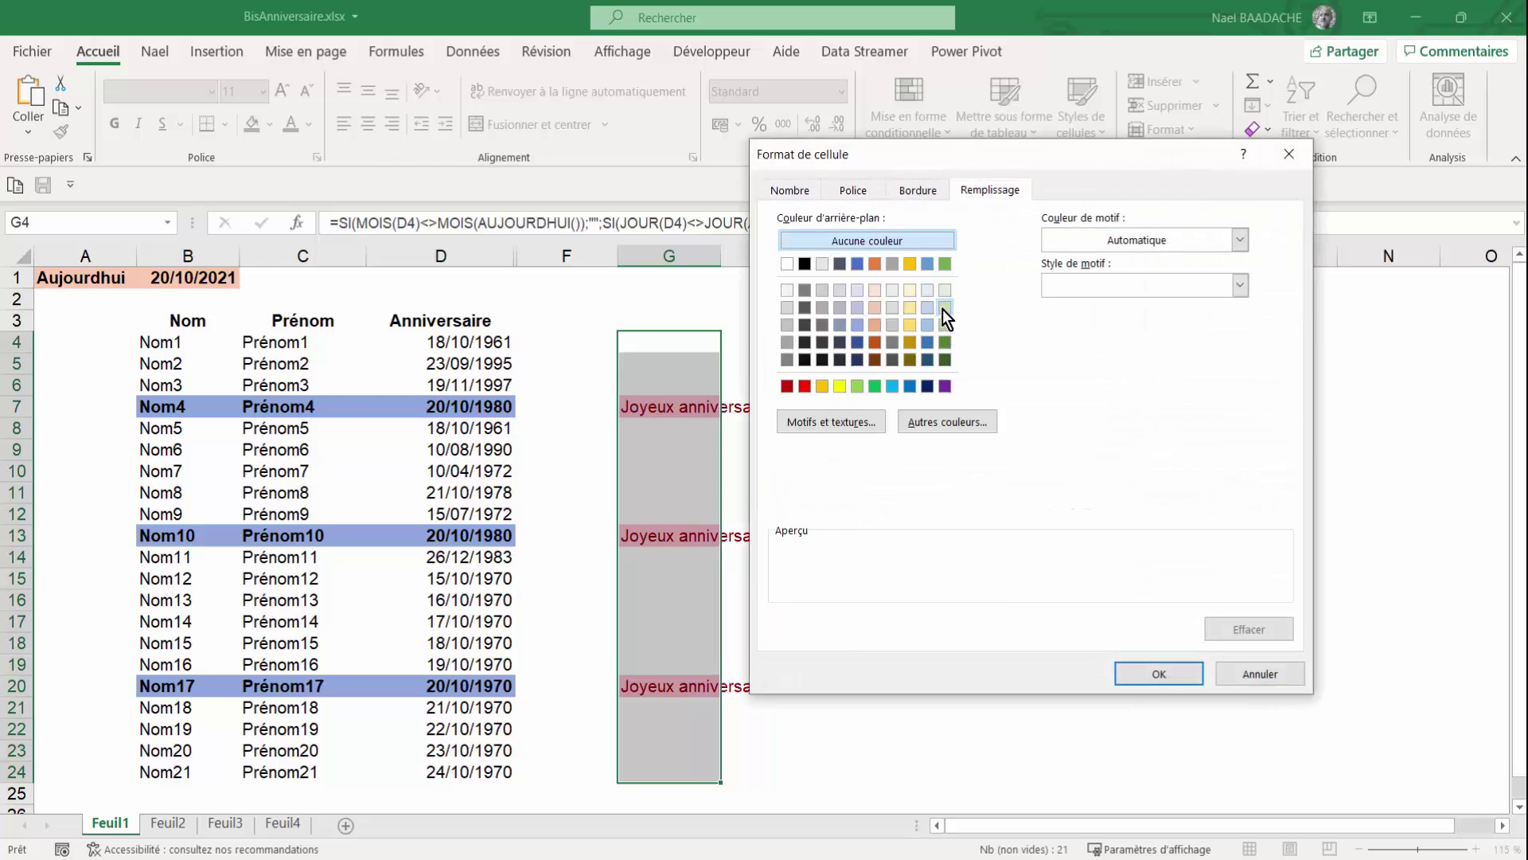
left_click(1160, 673)
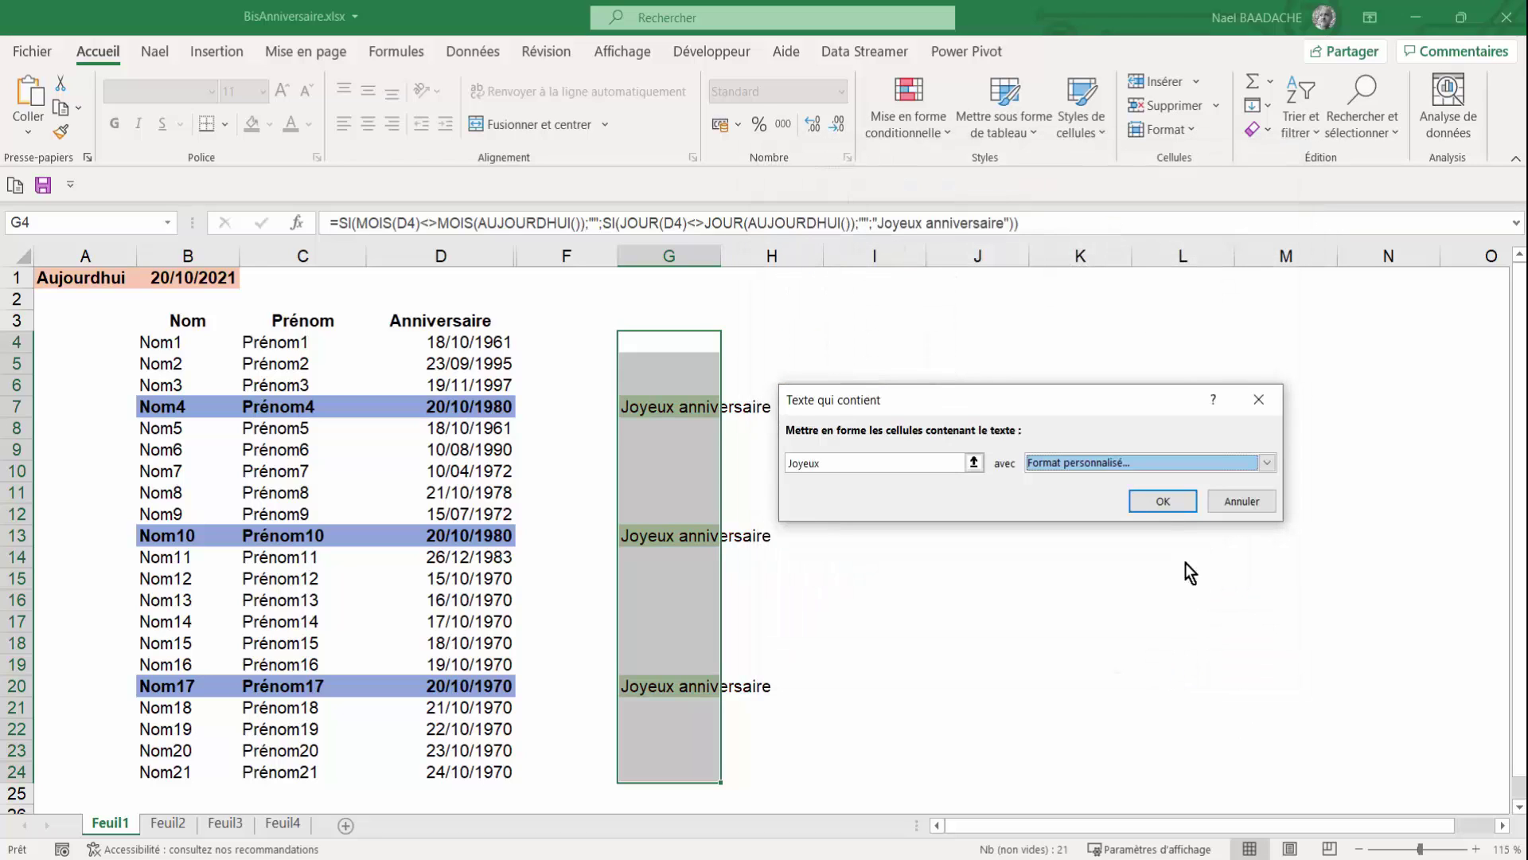
left_click(1164, 500)
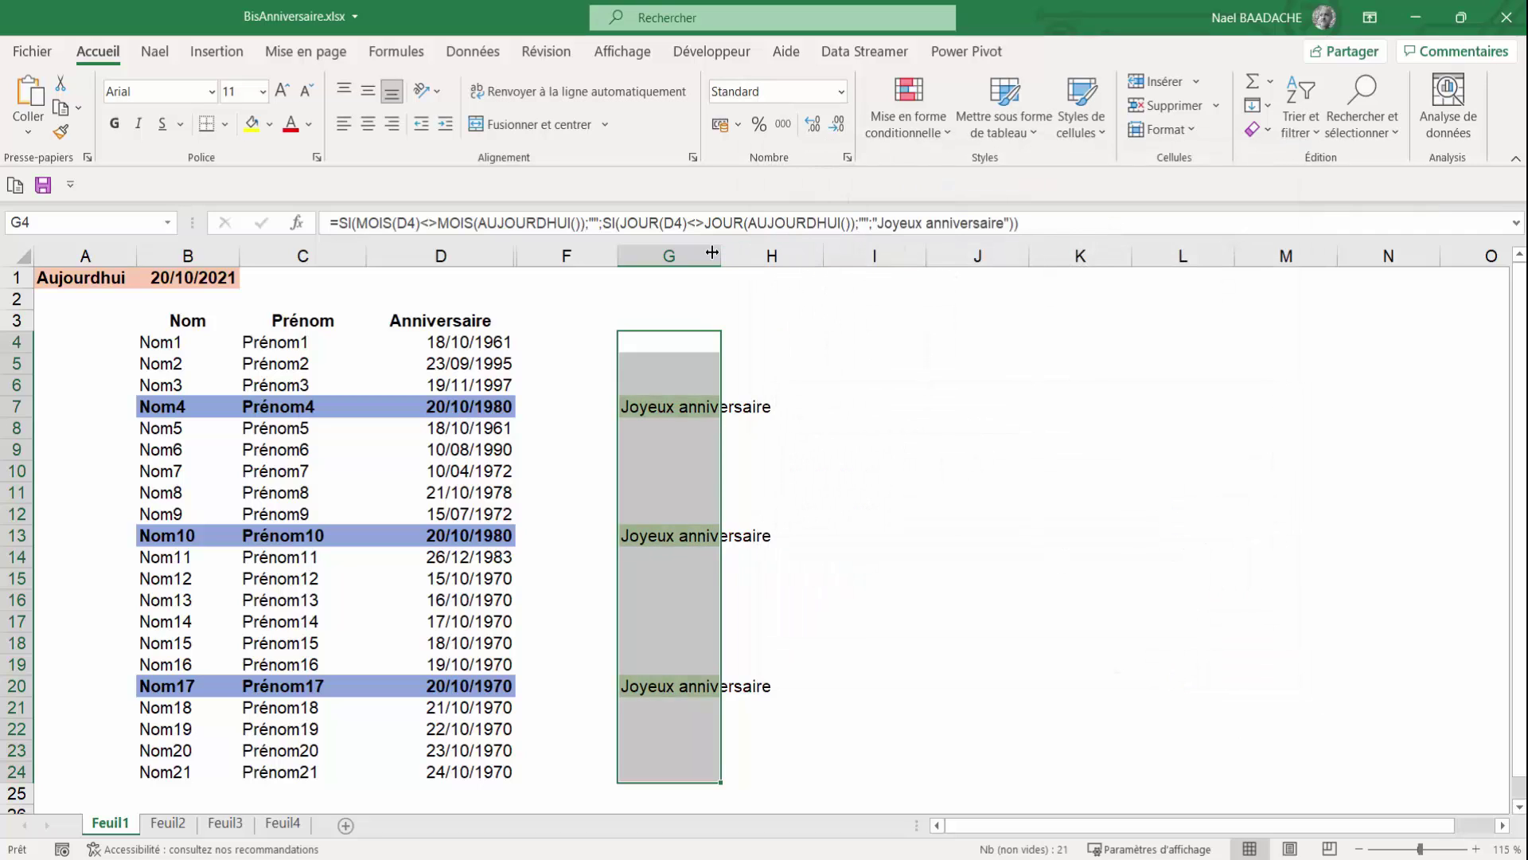
Step: Widen column G so that the full "Joyeux anniversaire" text fits inside its cells
left_click_drag(712, 253, 802, 255)
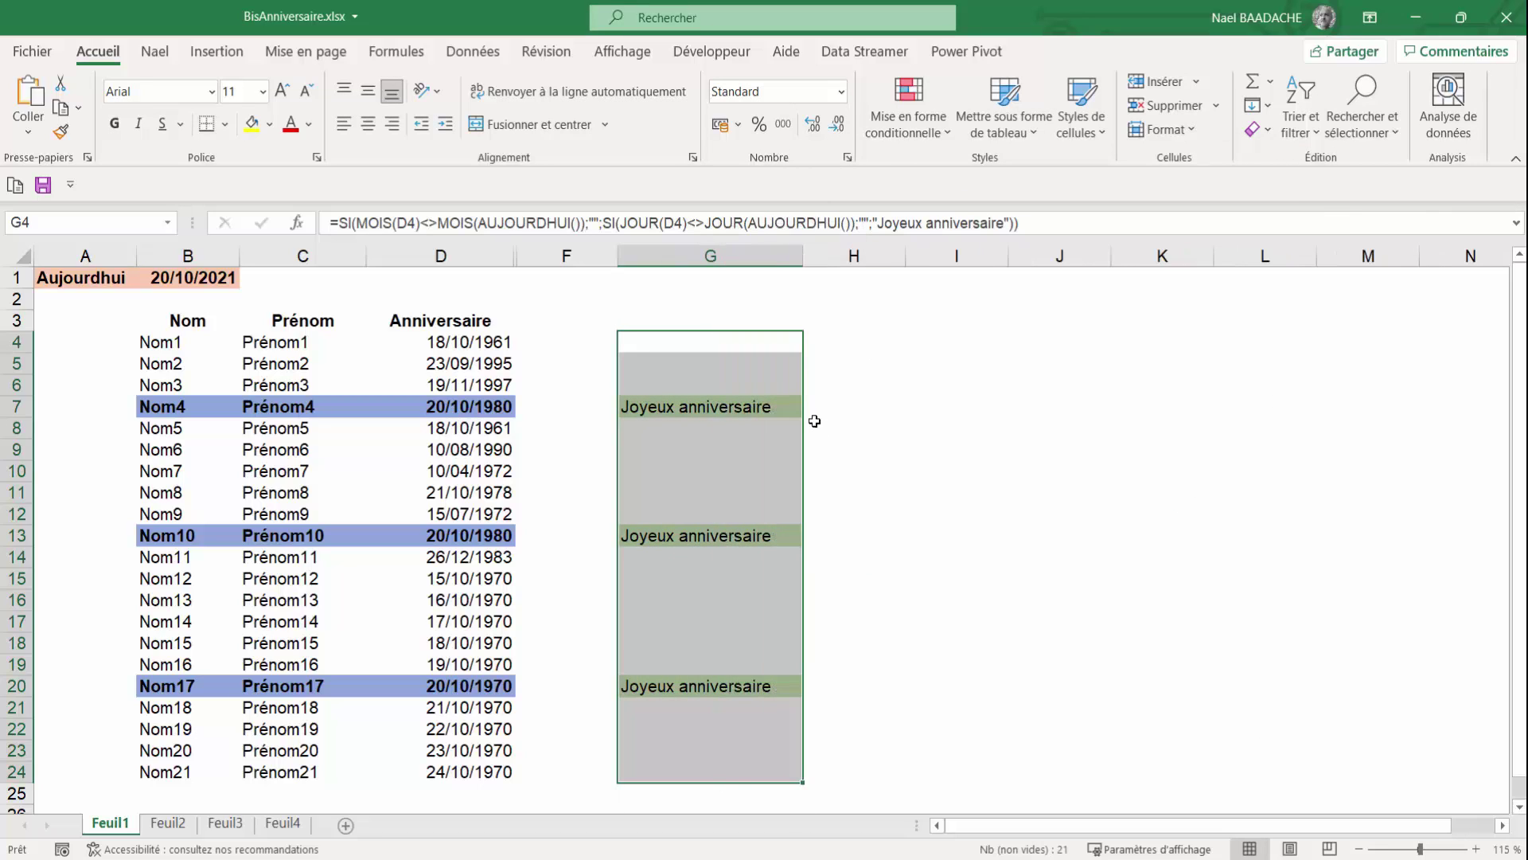
left_click(980, 468)
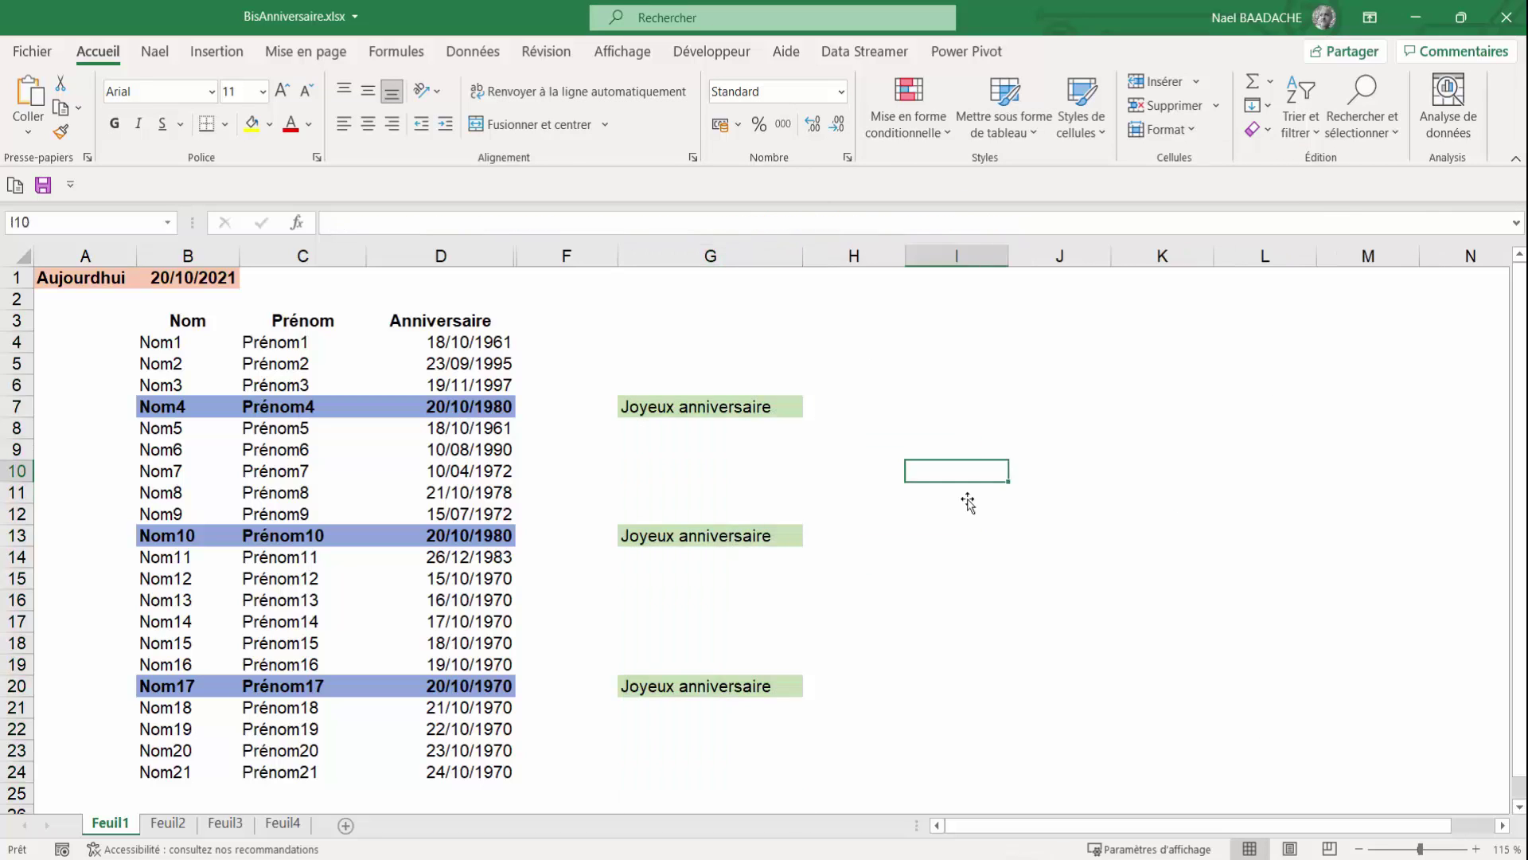
Step: Test the alert by changing the birth date in D16 to today's day and month with the same year, and check the message in G16
left_click(450, 600)
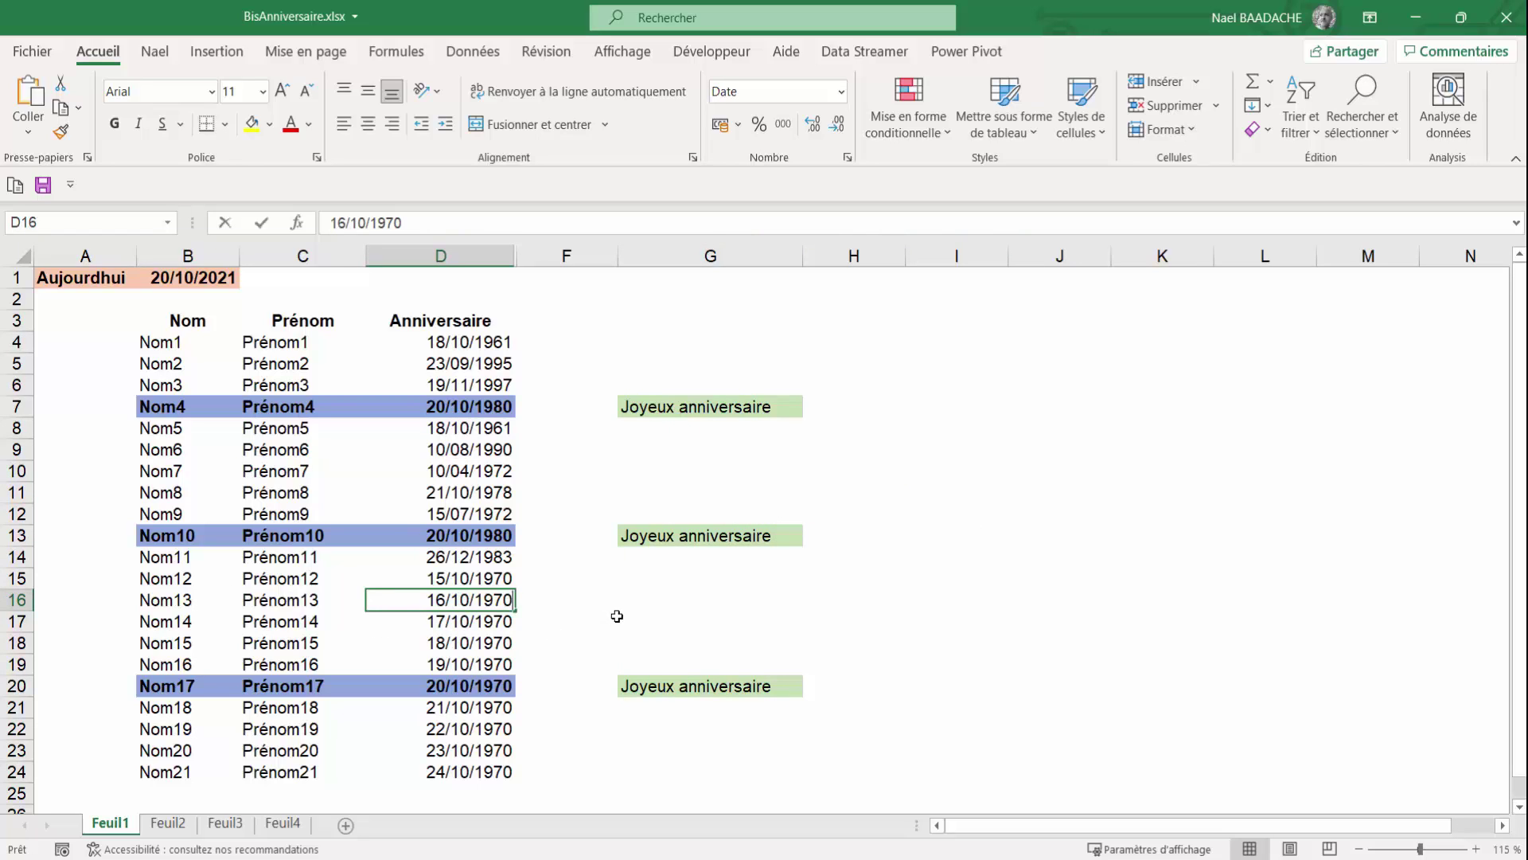
type("20/10/1970")
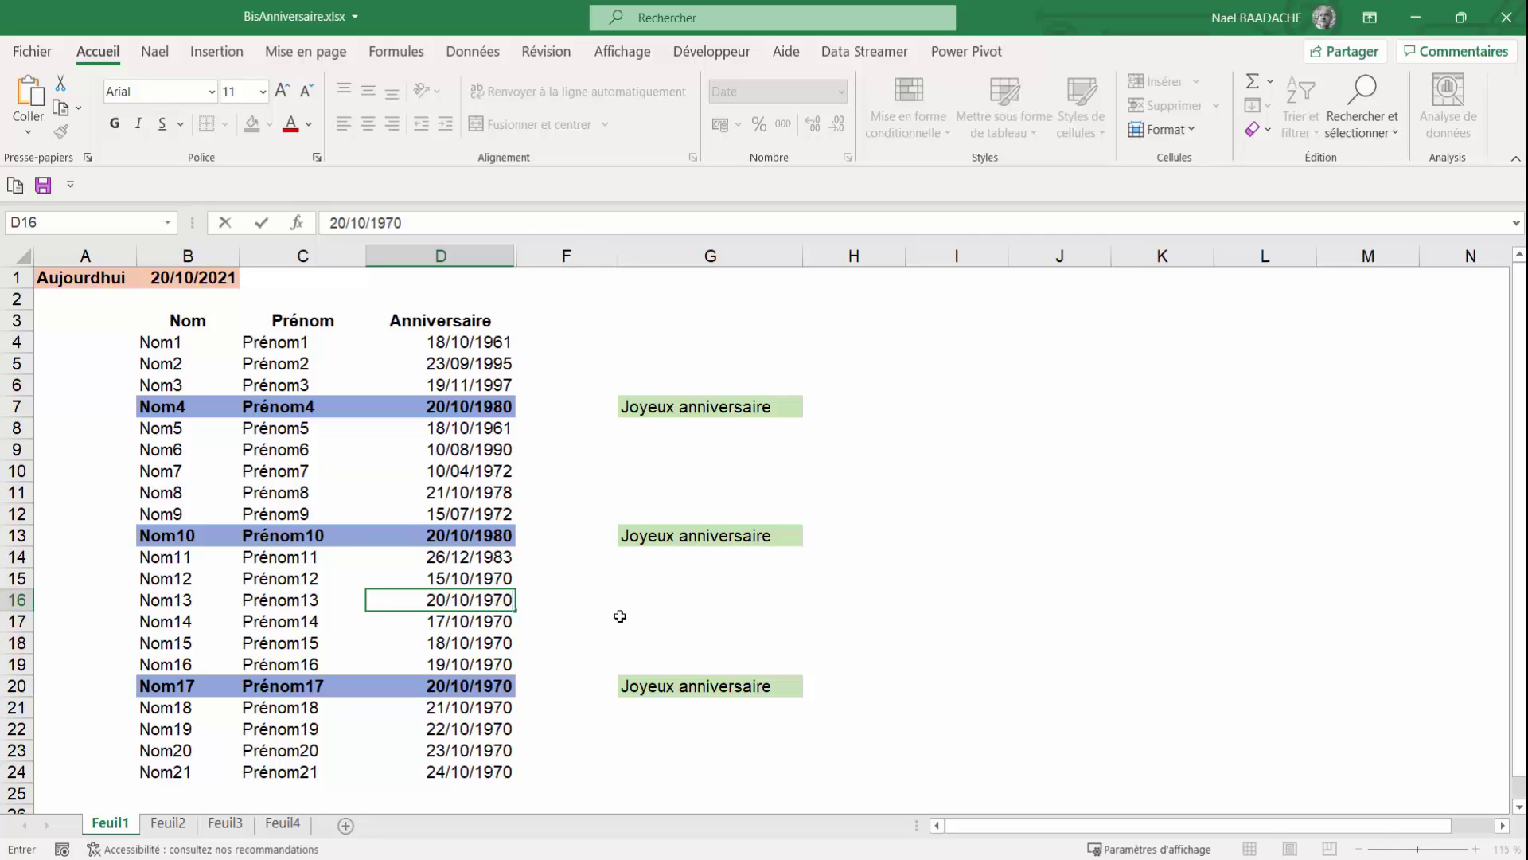
key("Return")
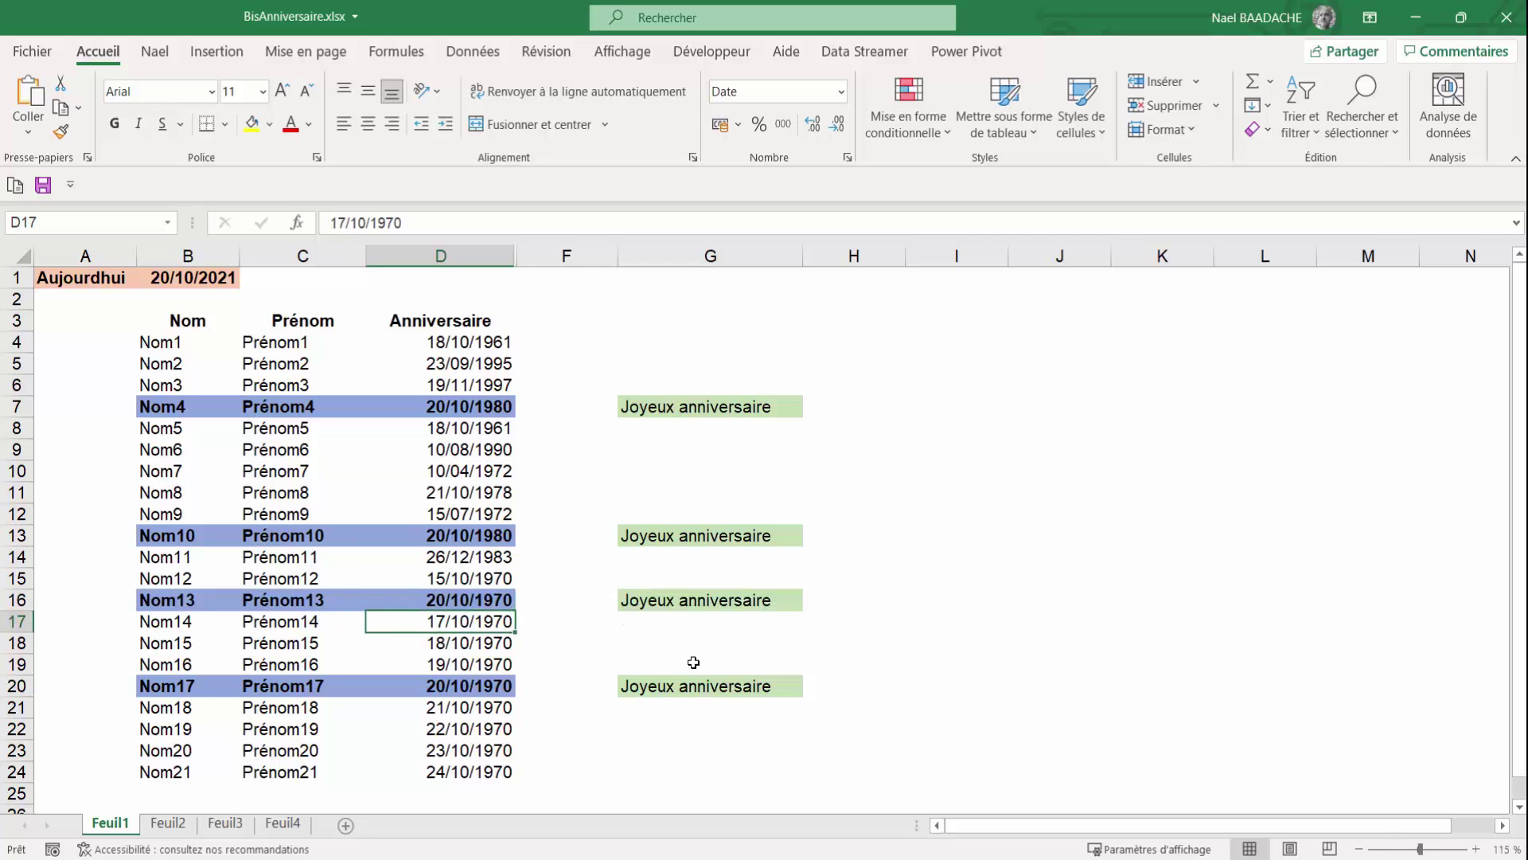
left_click(705, 597)
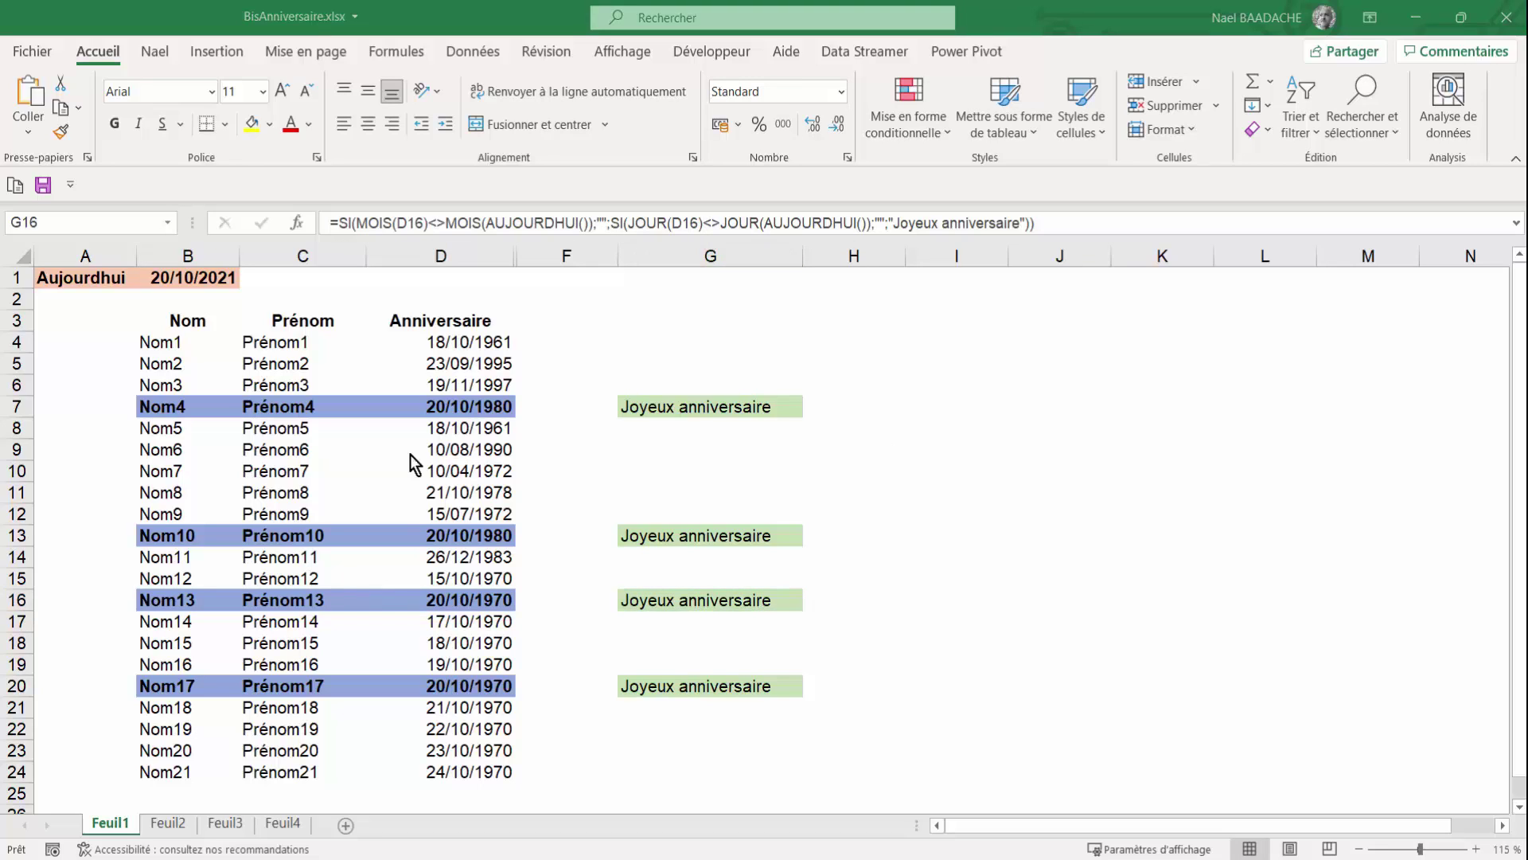
Step: Compare today's date in B1 with the Nom8 record in row 11 and inspect its message formula in G11
left_click(185, 279)
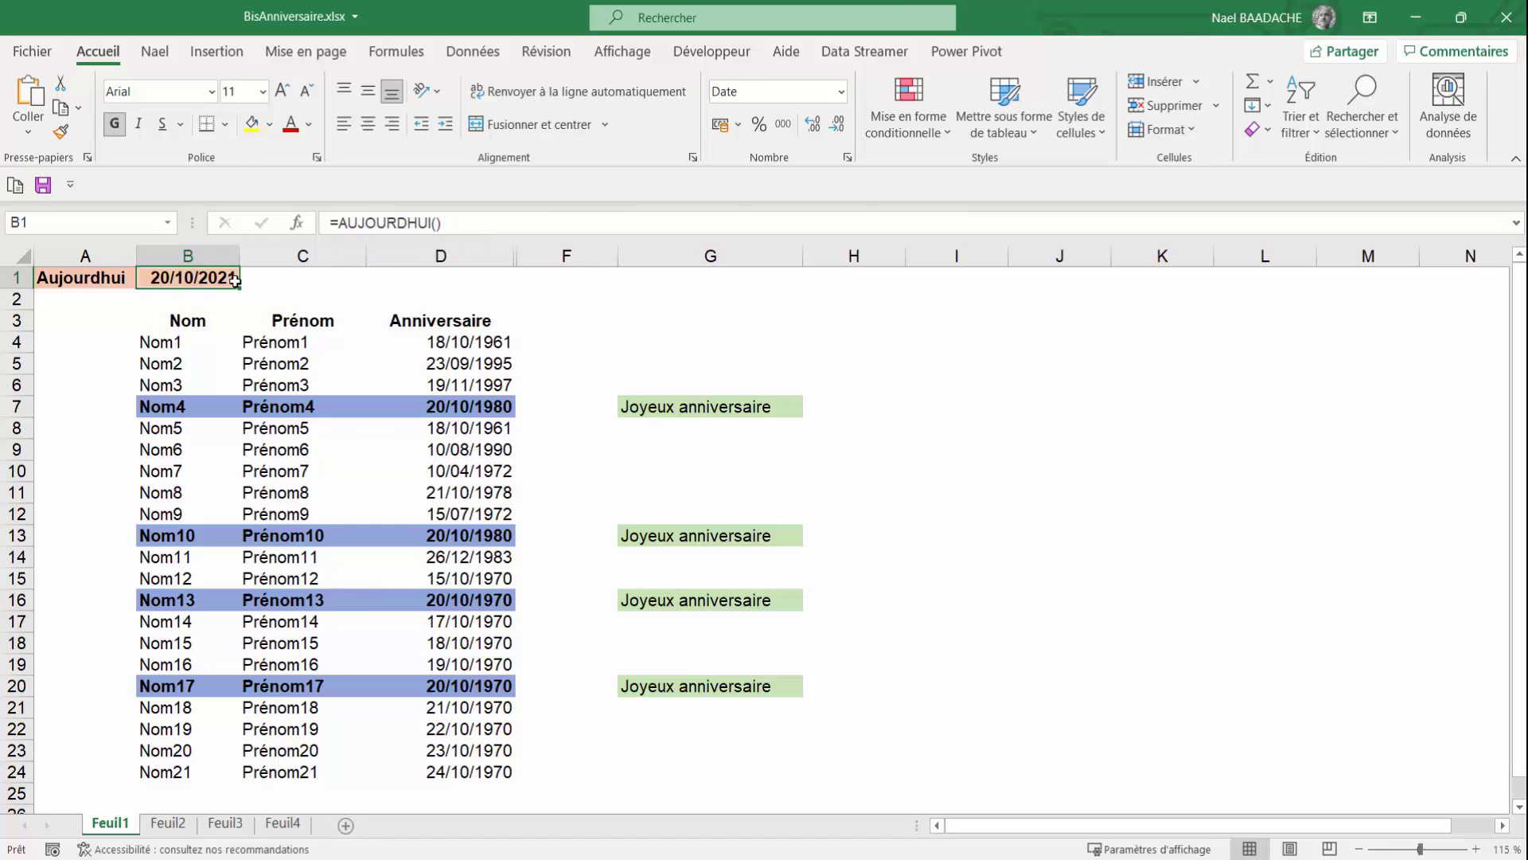
left_click(445, 492)
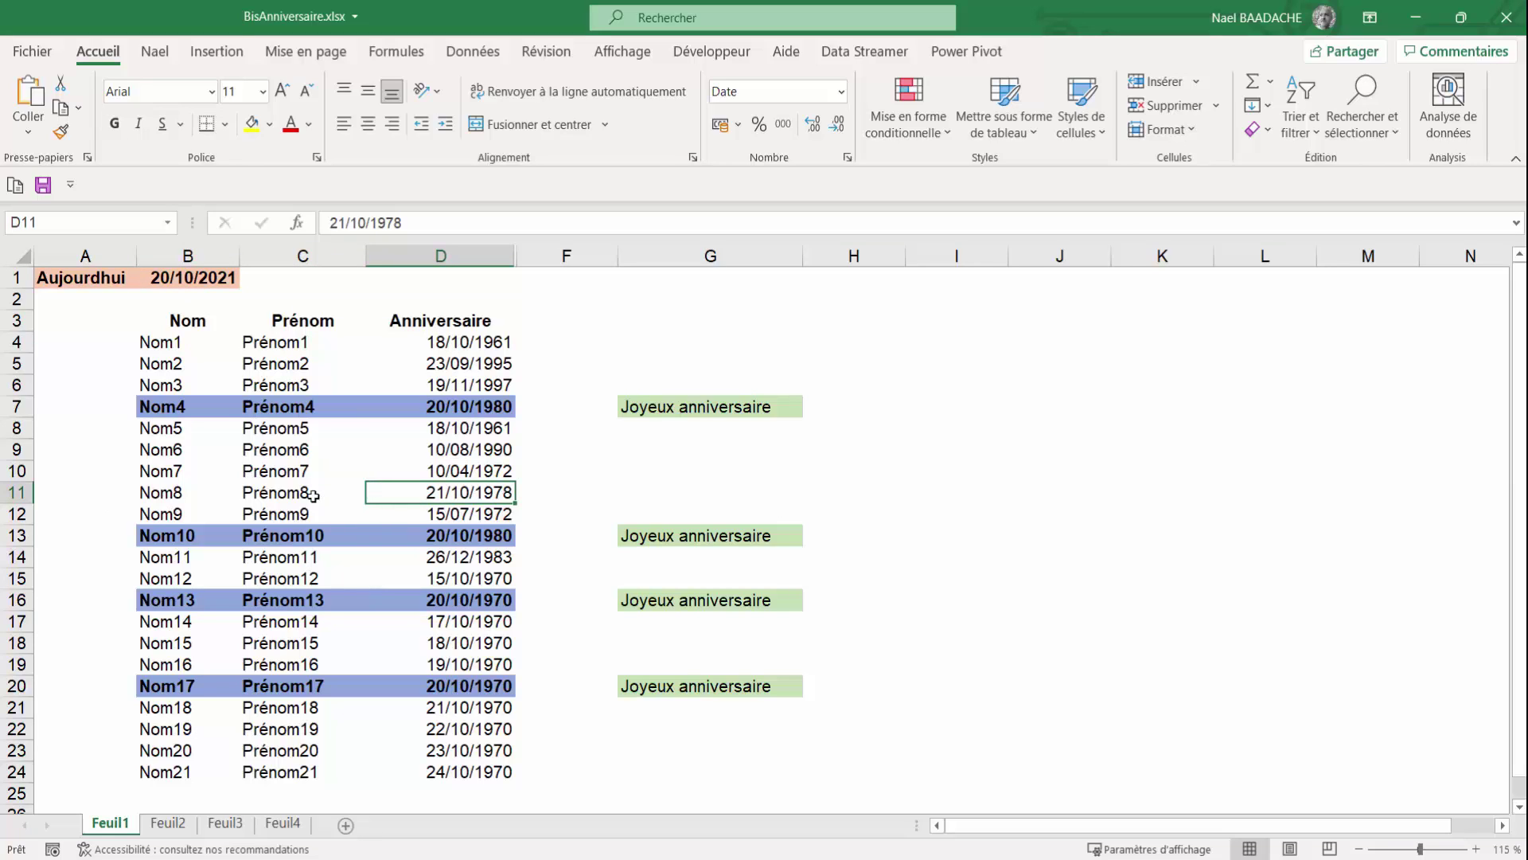
left_click_drag(168, 494, 433, 488)
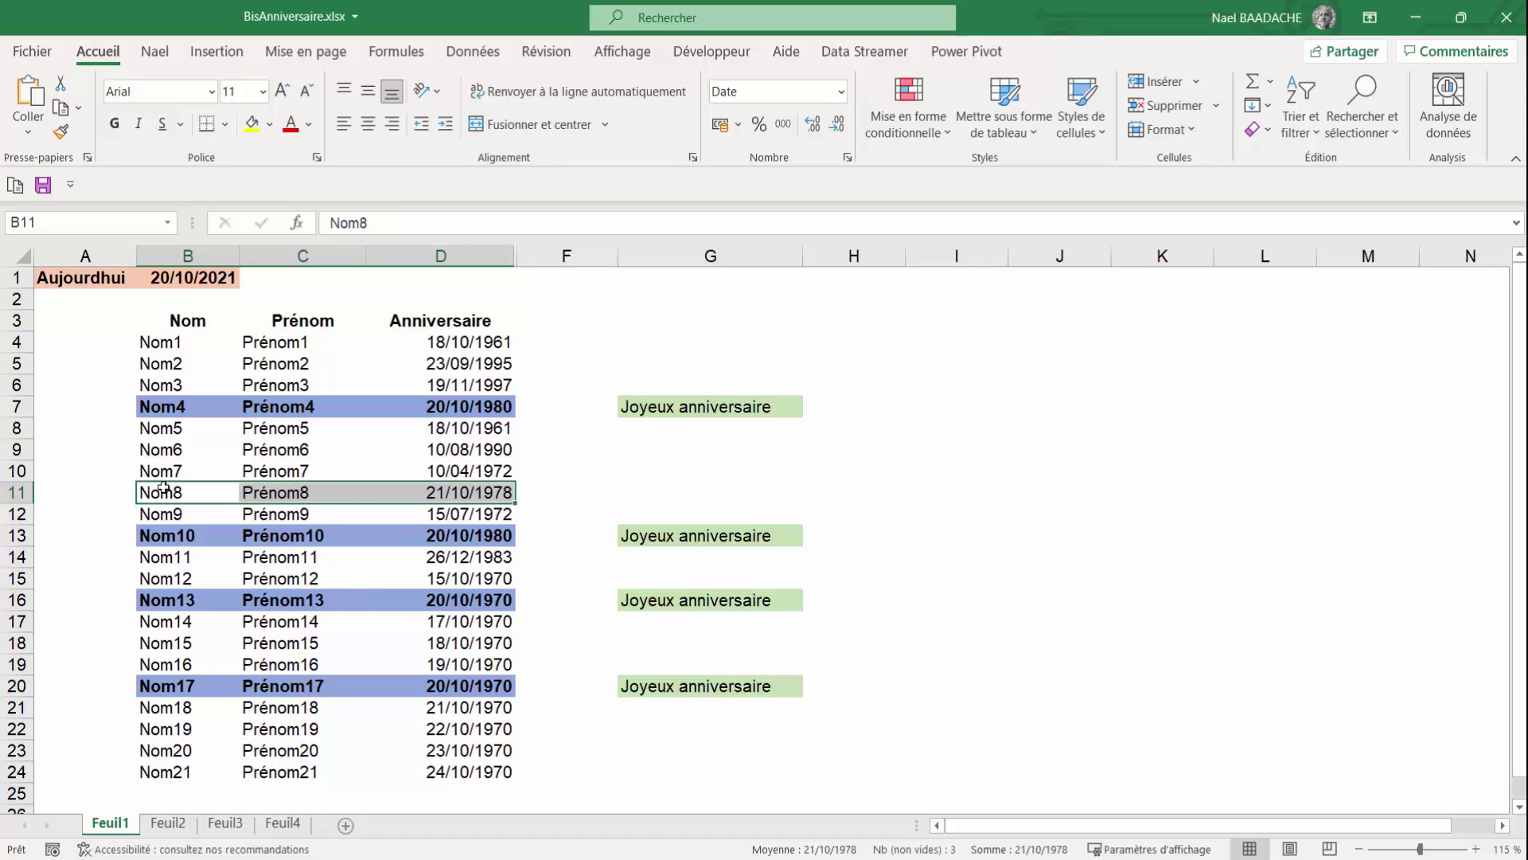
left_click_drag(167, 492, 380, 492)
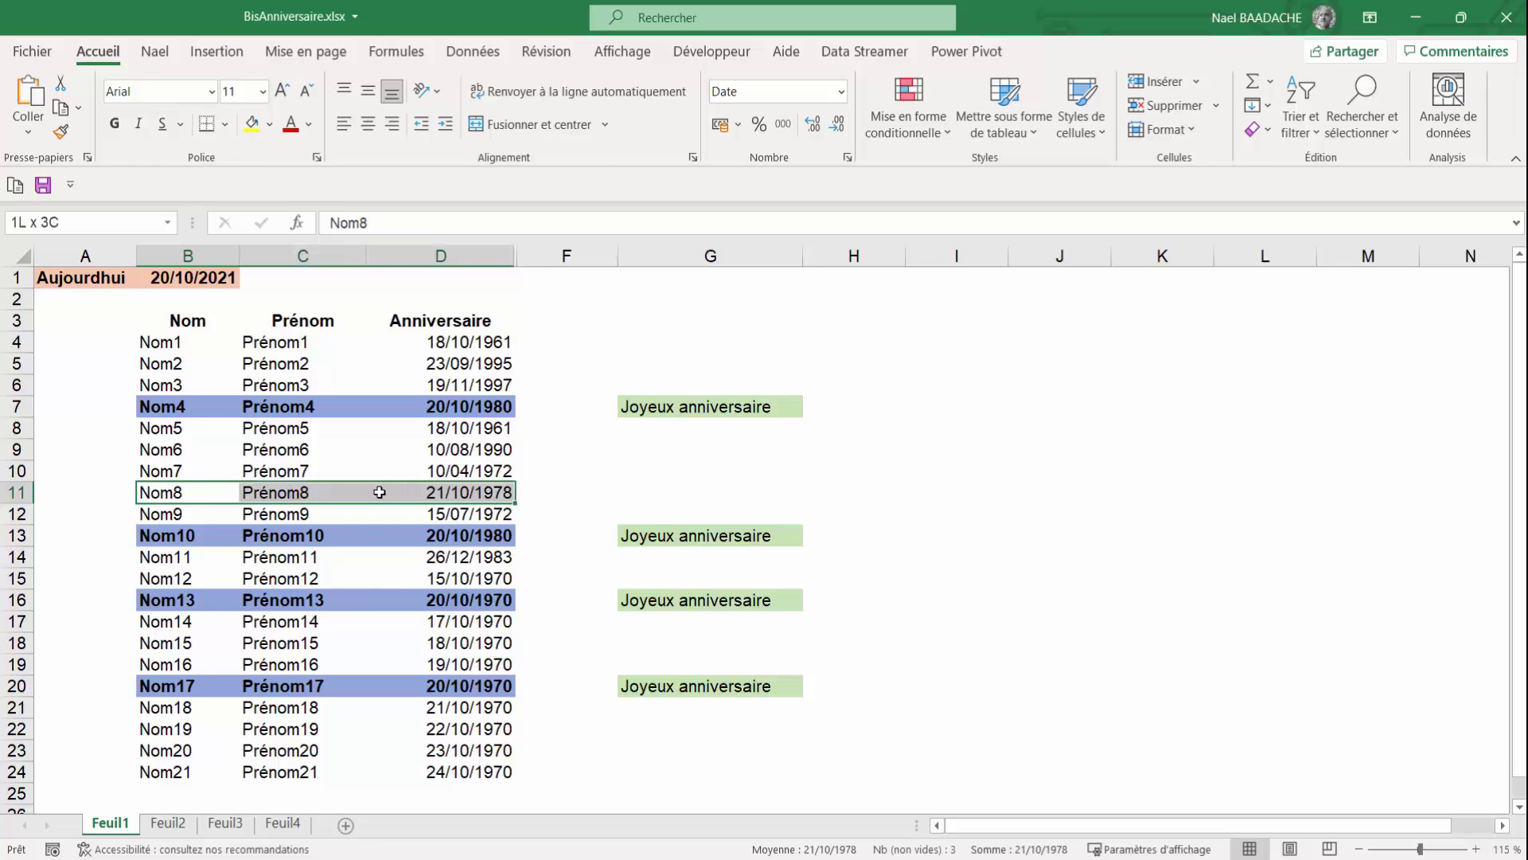
left_click(691, 492)
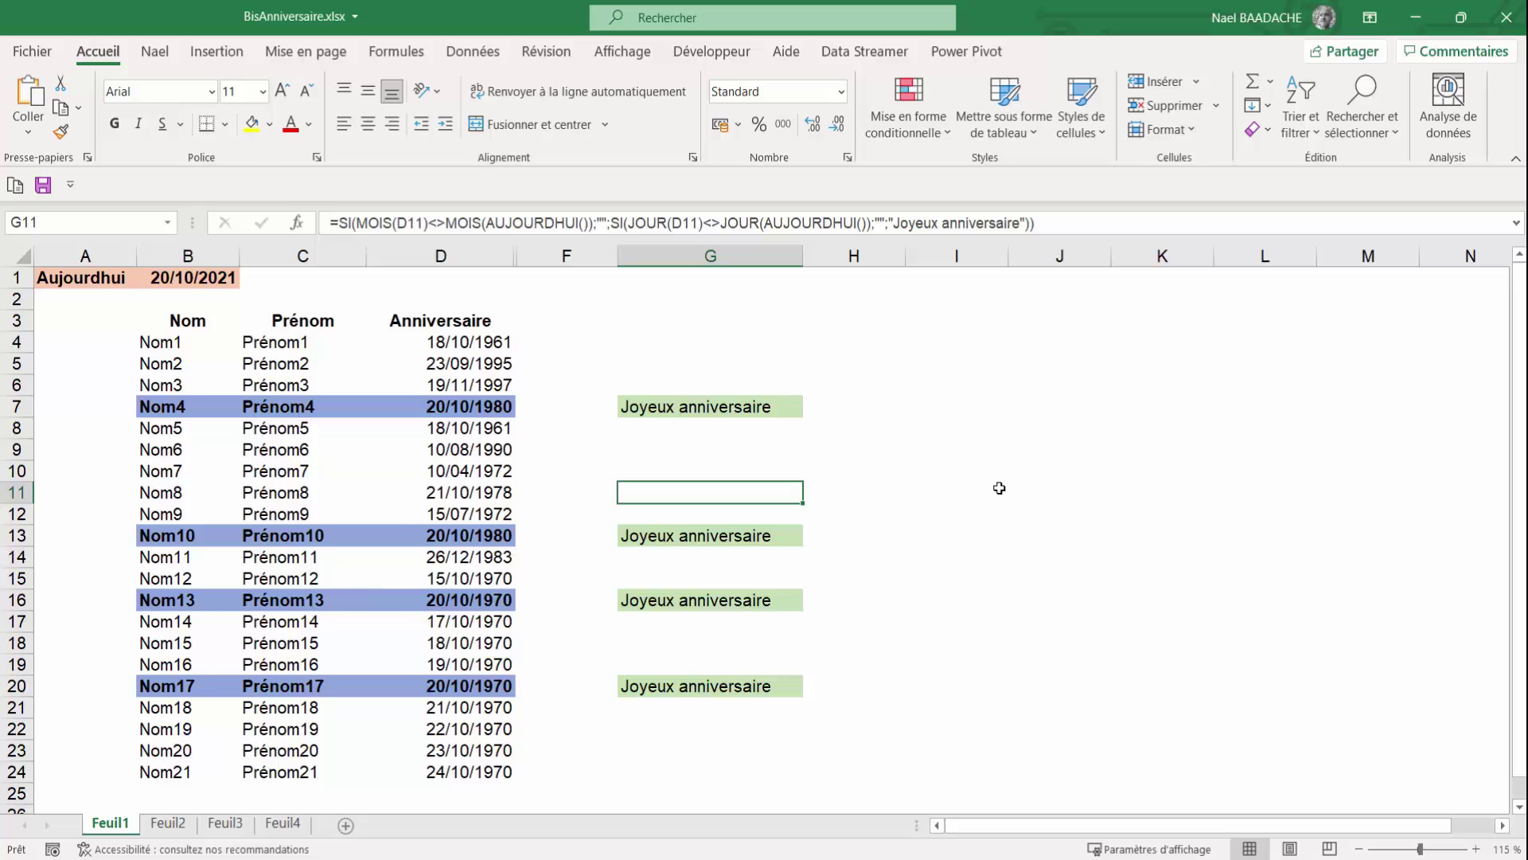
left_click(938, 499)
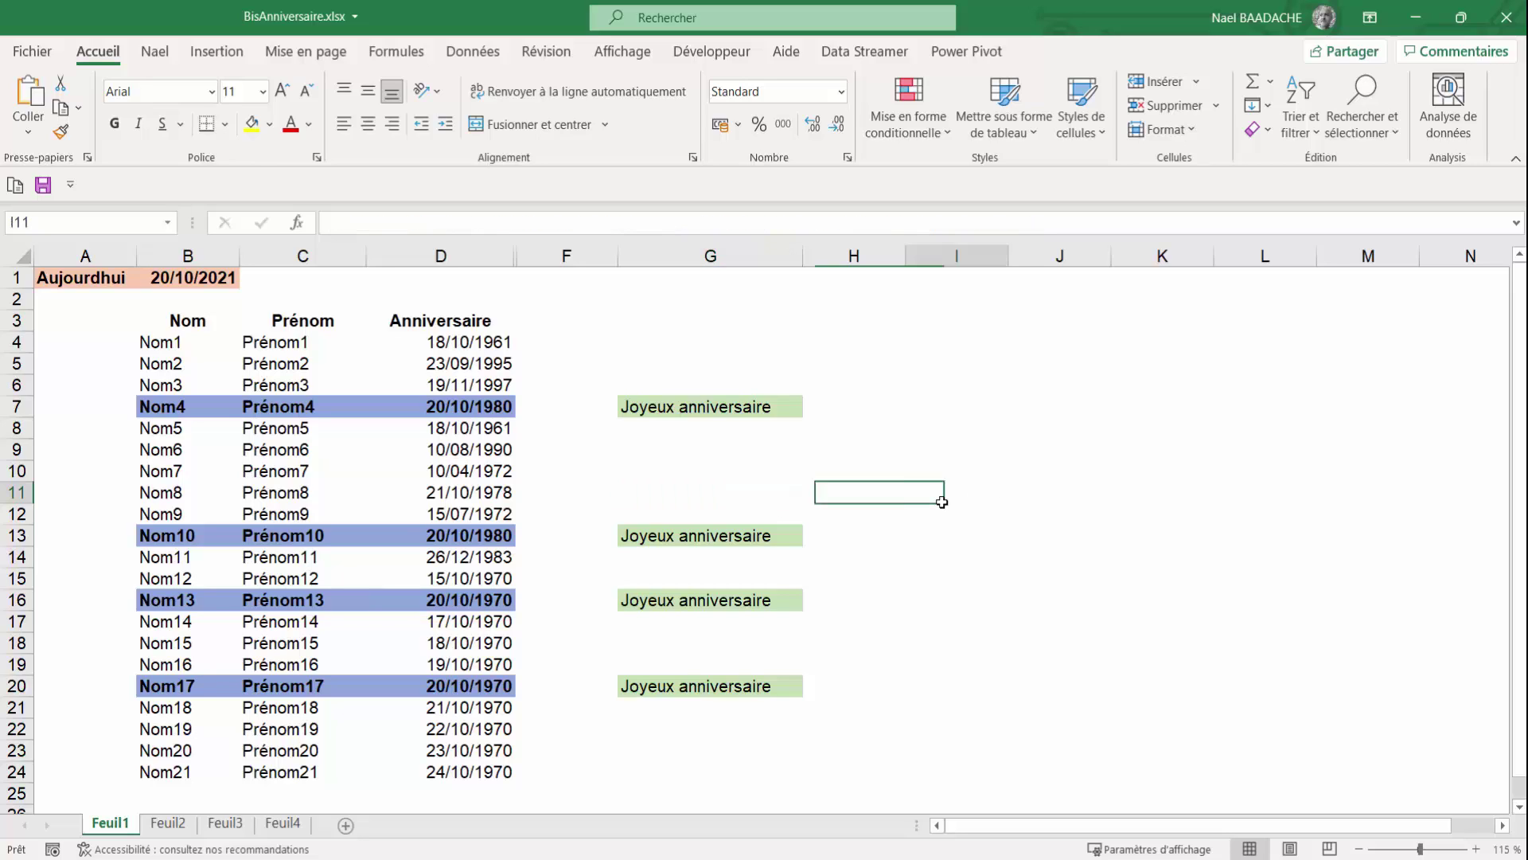